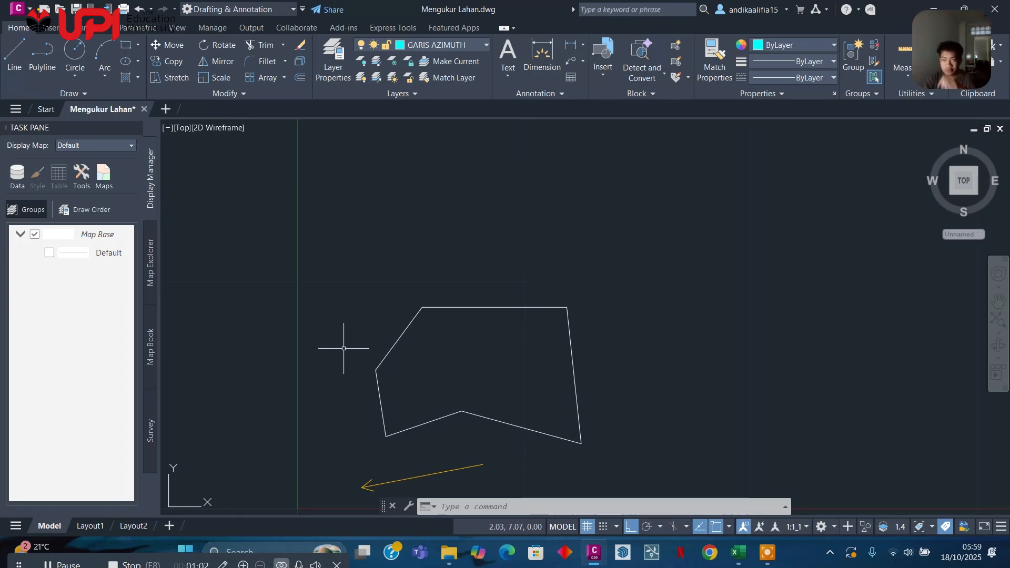
Move the whole orange arrow about 4.17 units straight up from its tail endpoint, so that it starts inside the parcel outline.
middle_drag(397, 338, 406, 201)
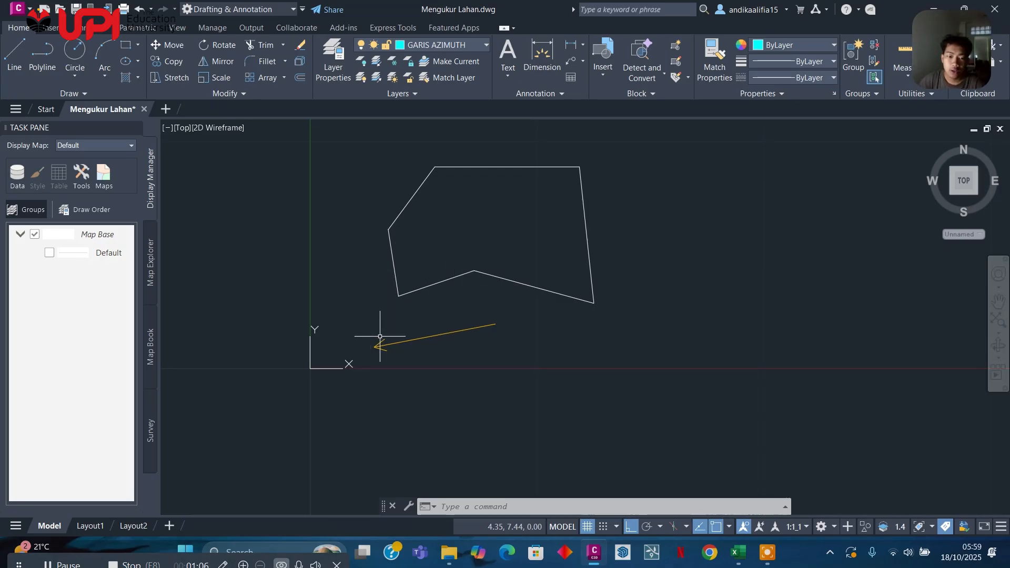
scroll(394, 346, up, 4)
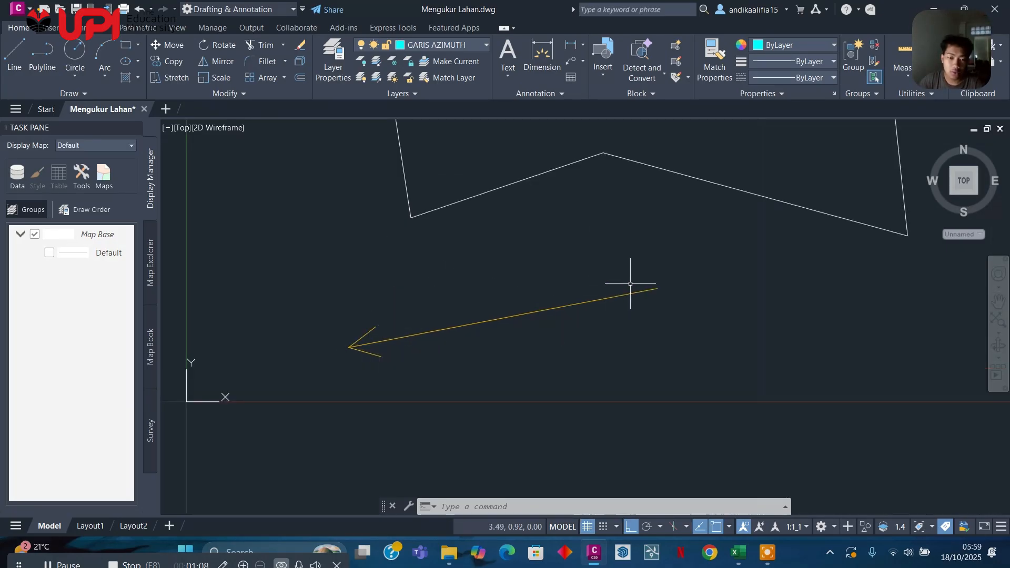
click(702, 254)
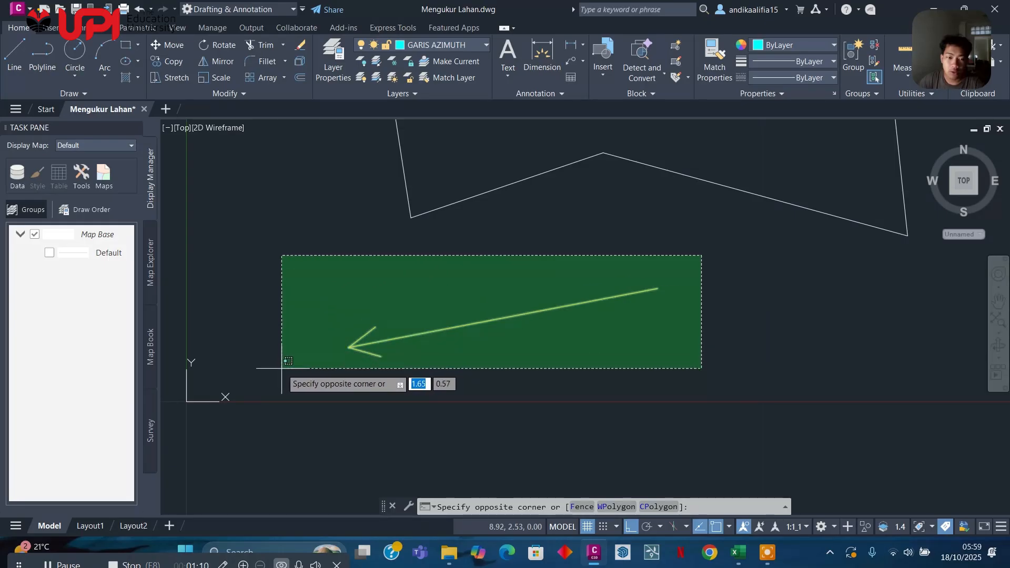
click(282, 369)
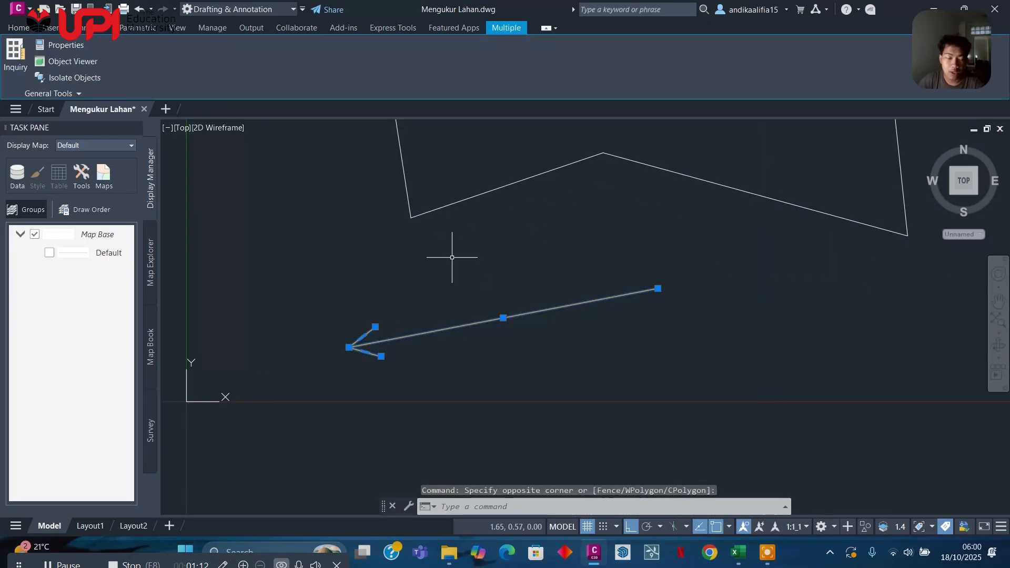
middle_drag(662, 276, 559, 356)
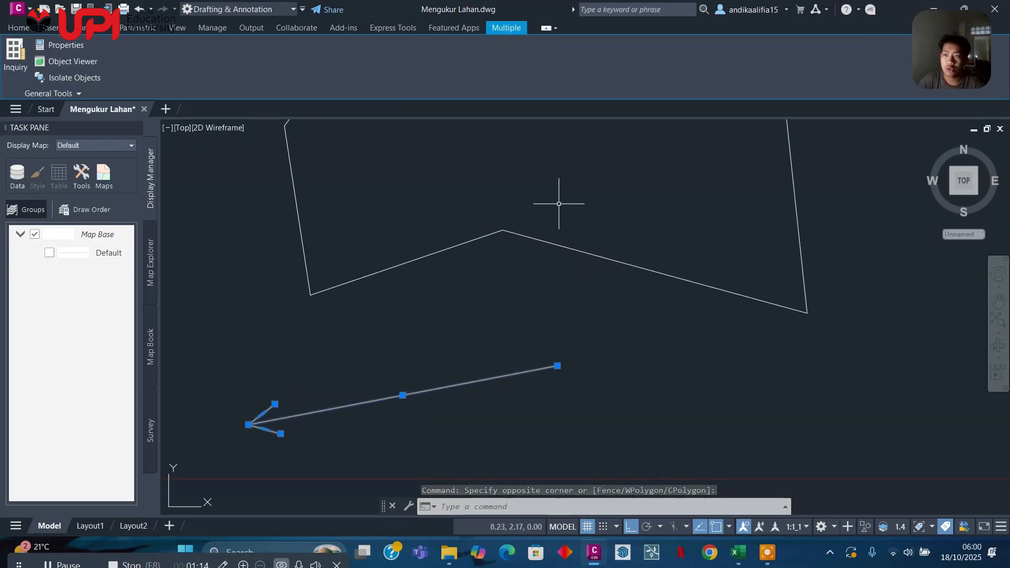
scroll(580, 288, down, 4)
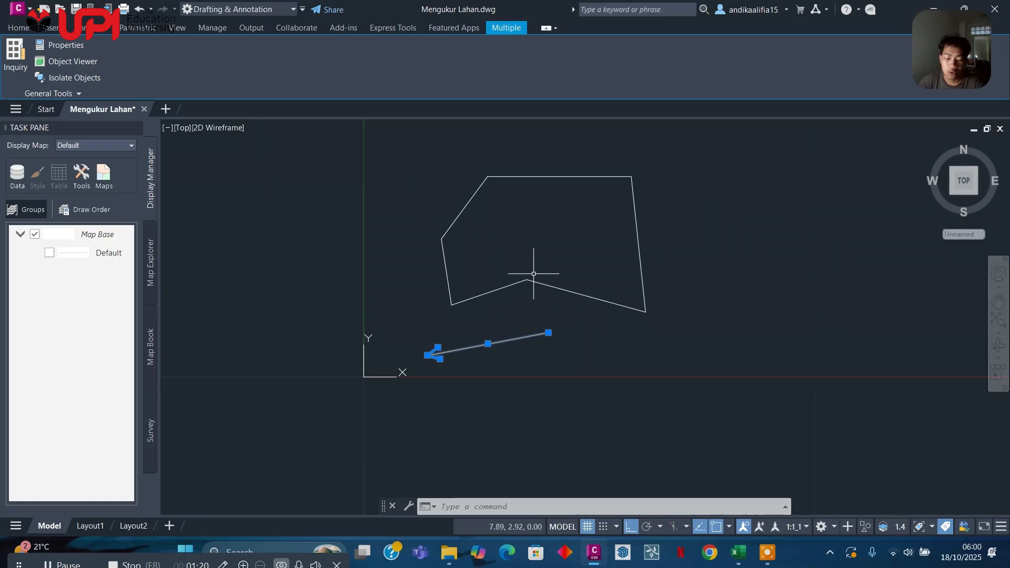
text(M)
key(Return)
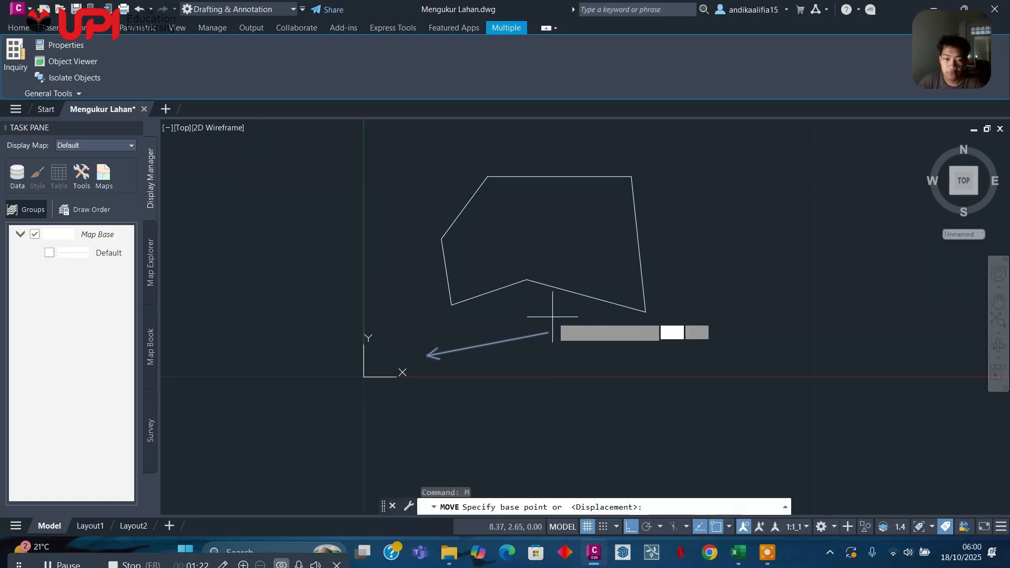
click(548, 332)
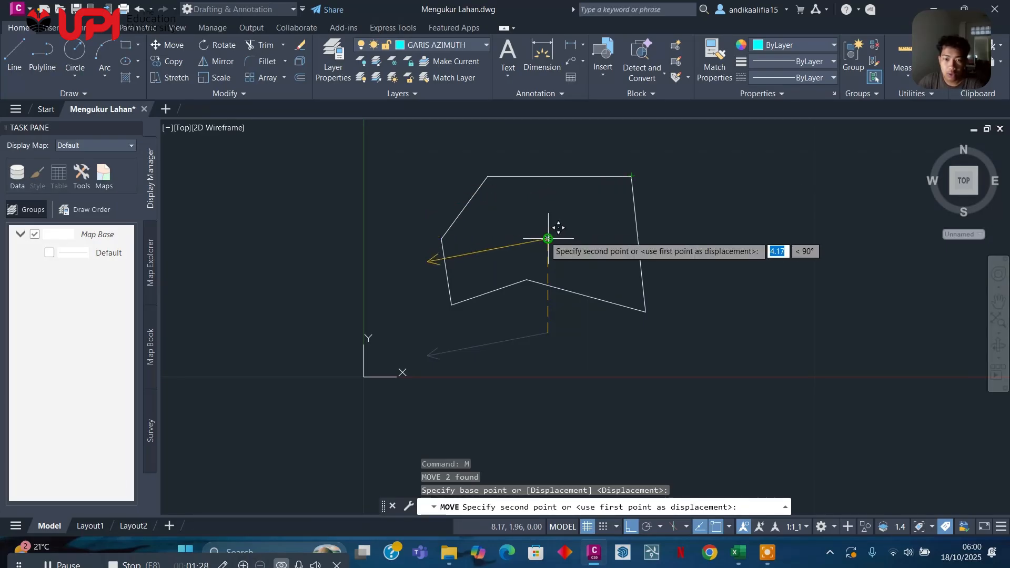
click(548, 239)
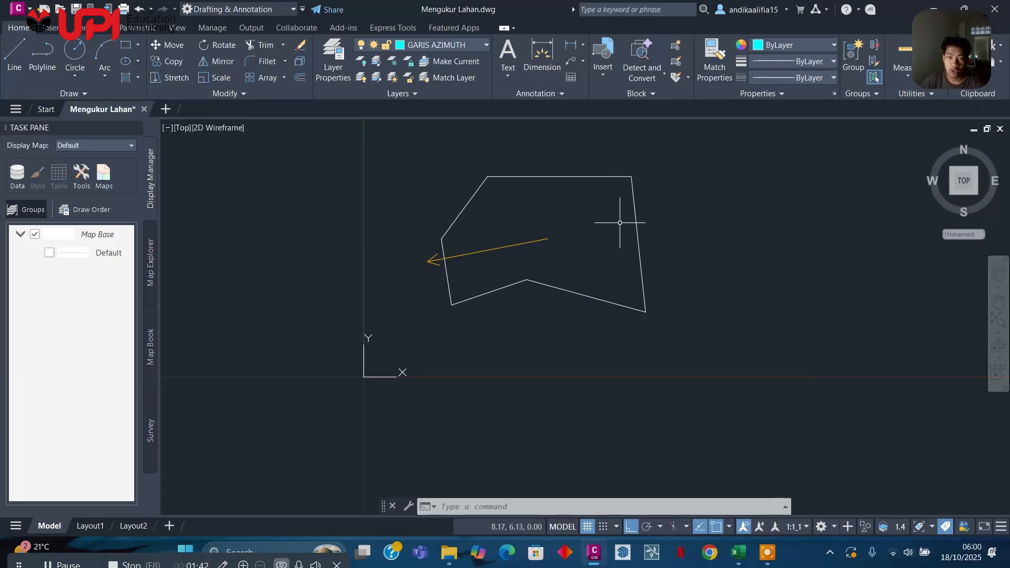
Add a multiline text label reading "U" just beyond the orange arrow's tip.
click(468, 46)
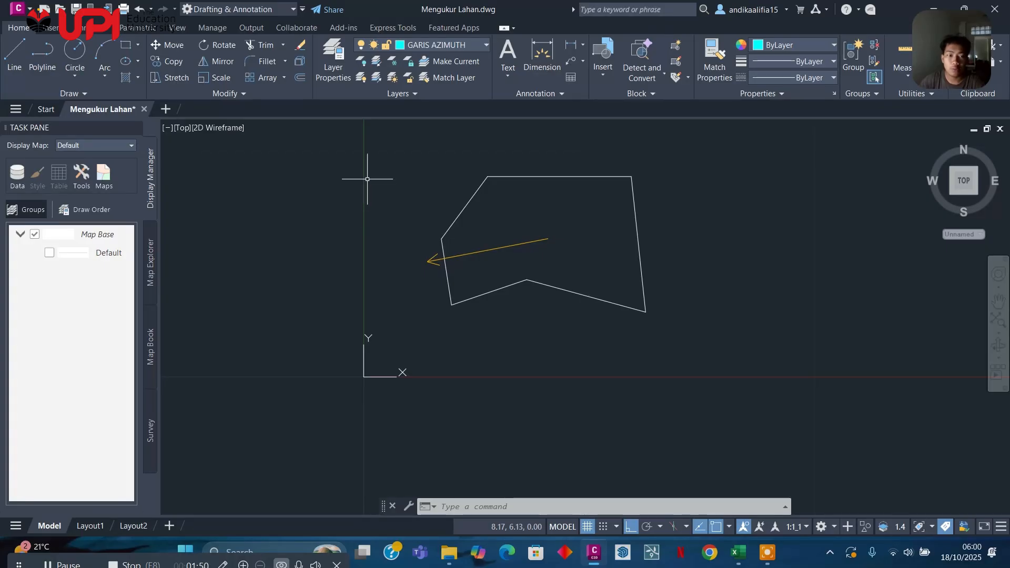
click(508, 50)
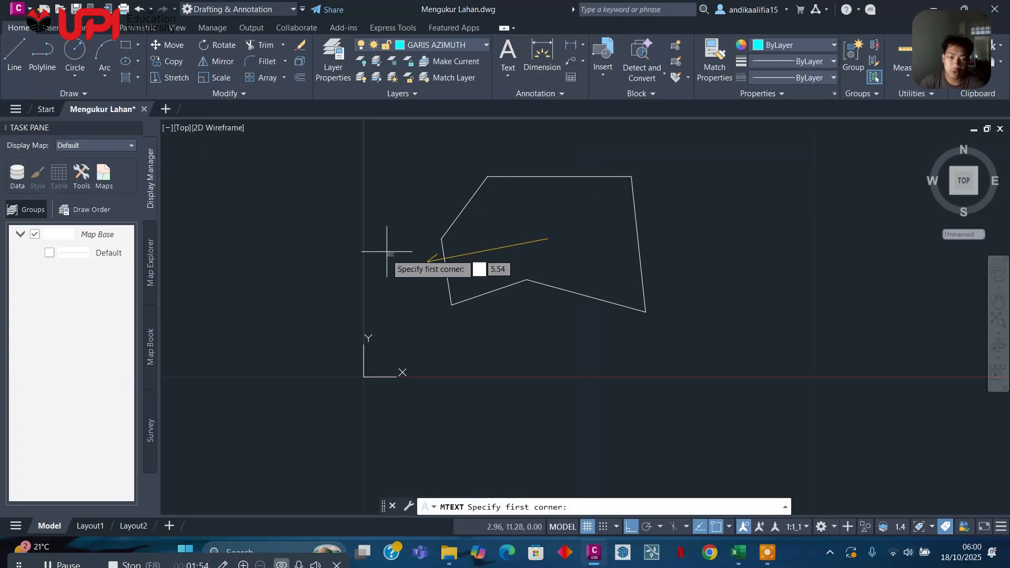
click(403, 254)
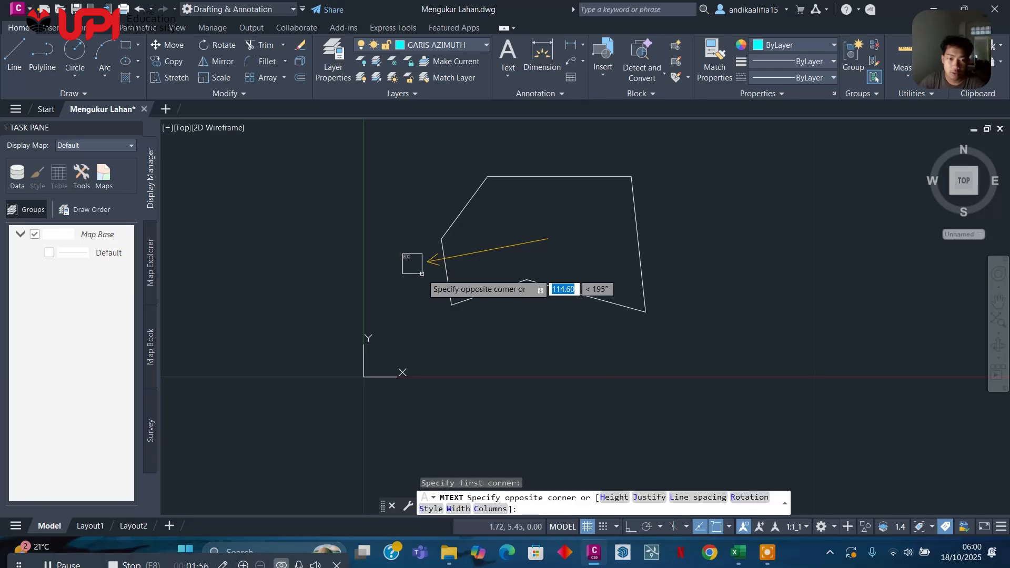
click(422, 274)
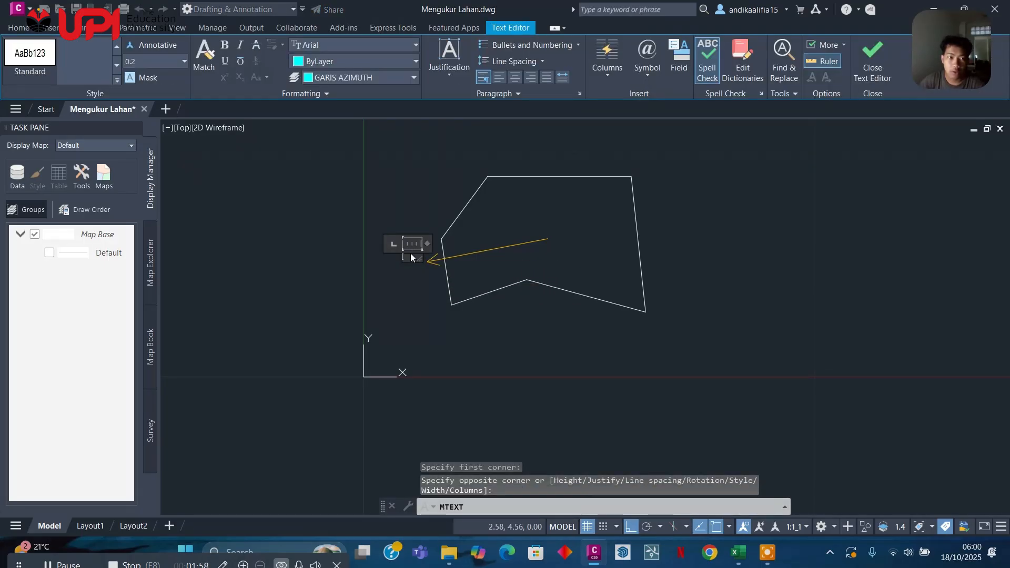
text(U)
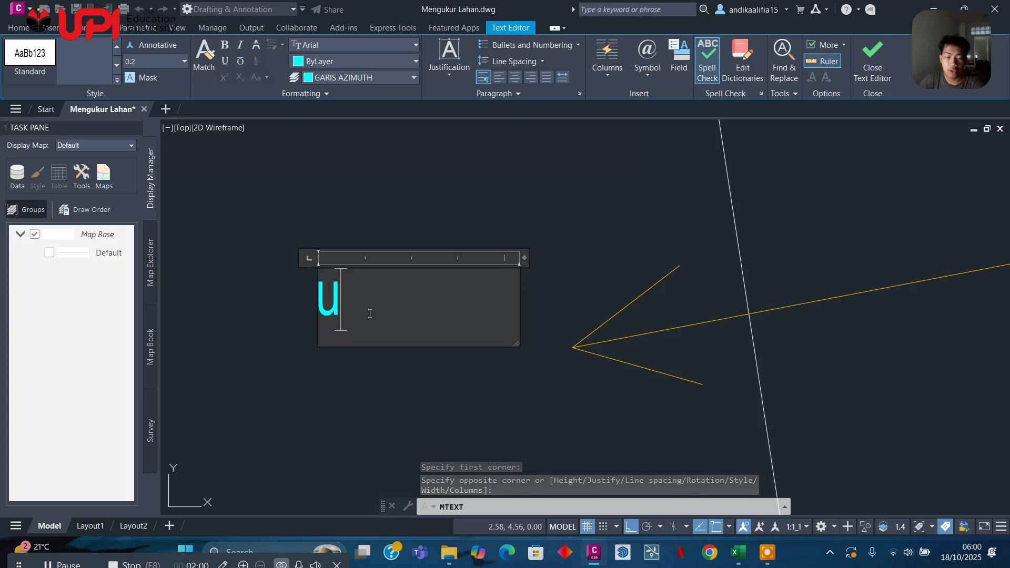
key(BackSpace)
text(U)
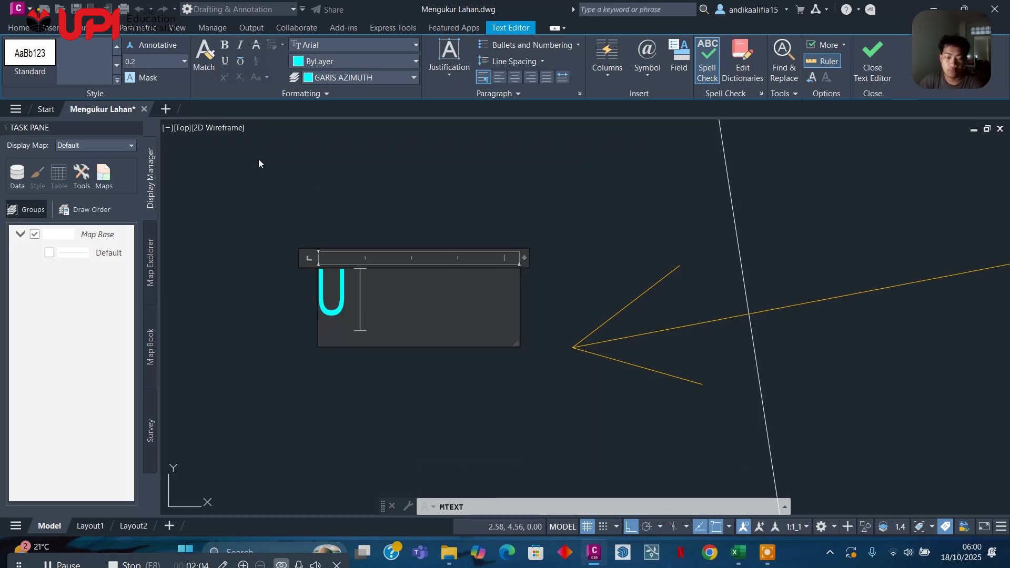
Set the text height of the U label to 0.6 and finish editing the text.
double_click(366, 287)
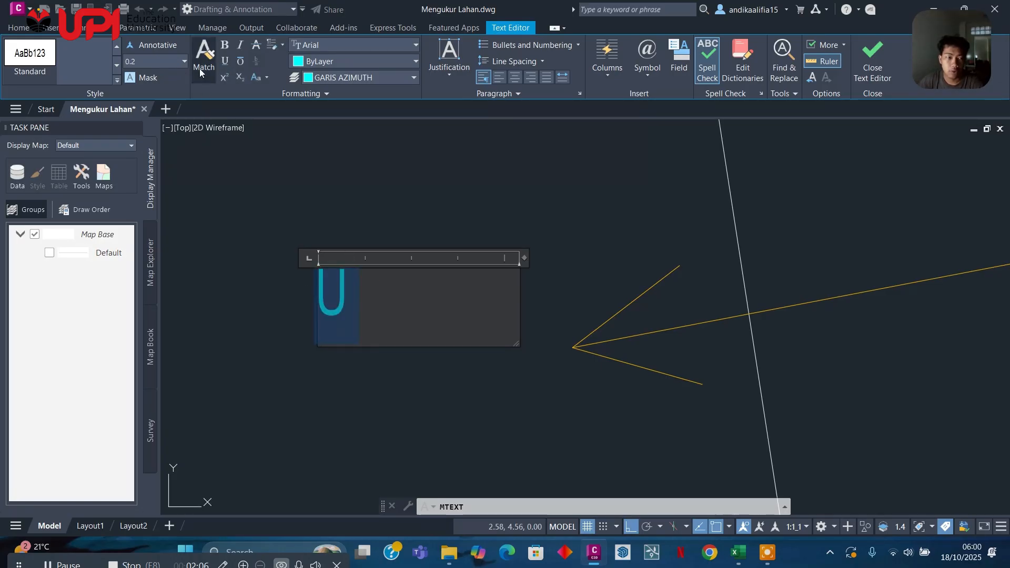
click(128, 65)
text(0.6)
key(Return)
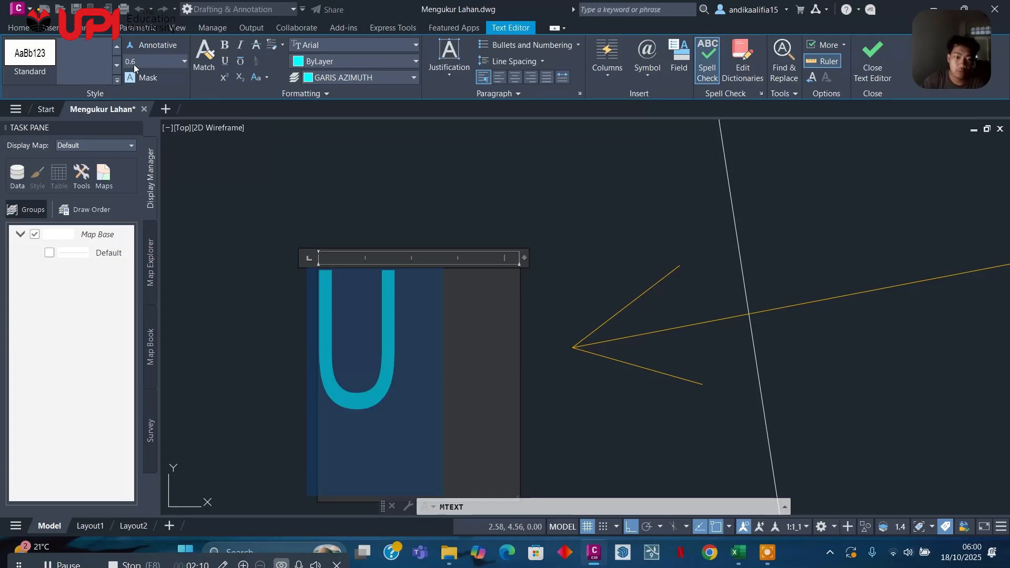
click(494, 143)
scroll(491, 231, down, 5)
scroll(437, 239, up, 3)
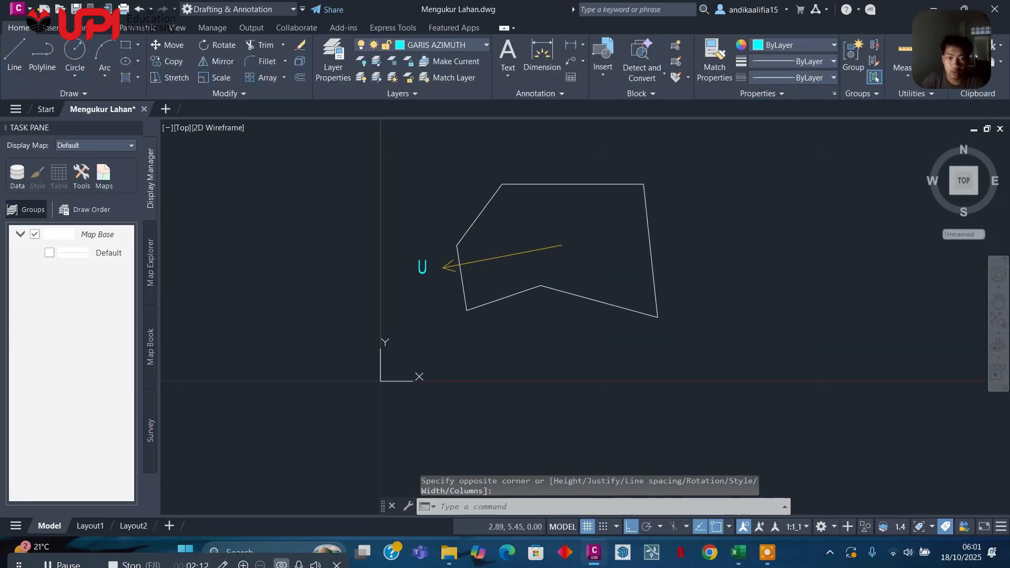
Make layer 0 current and assign the U label to layer 0.
click(442, 46)
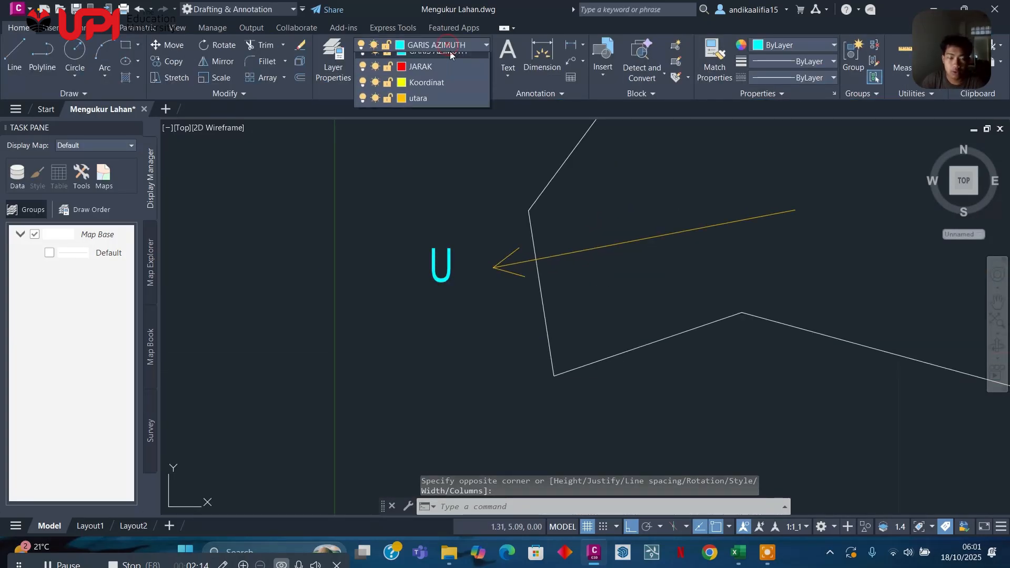
click(422, 65)
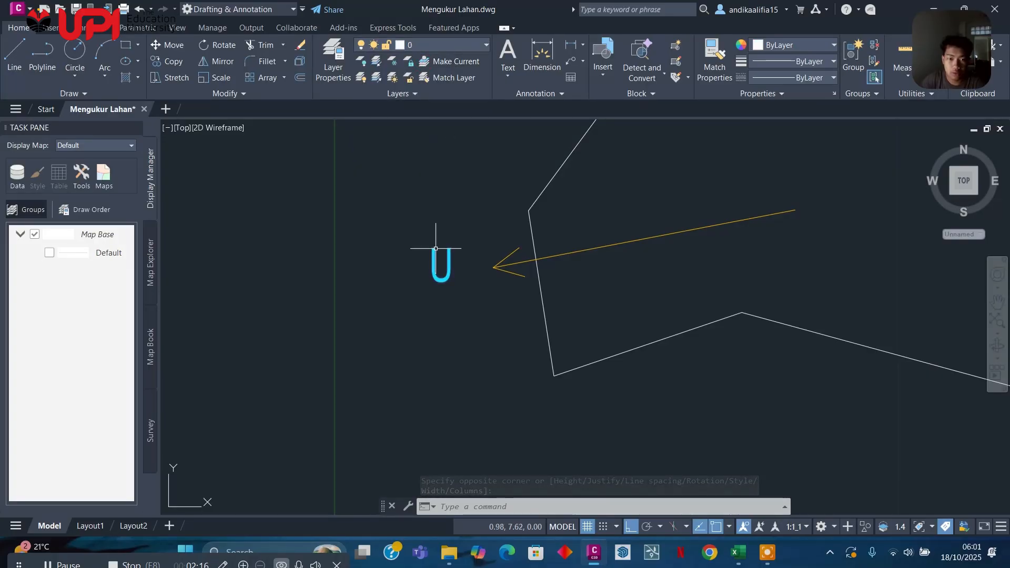
scroll(440, 232, up, 3)
click(467, 256)
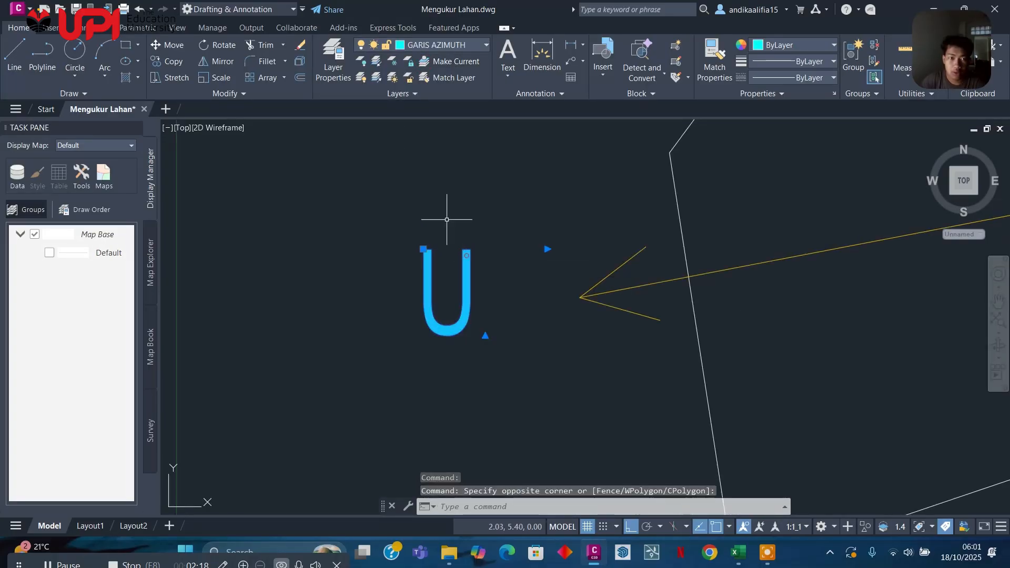
click(434, 44)
click(443, 67)
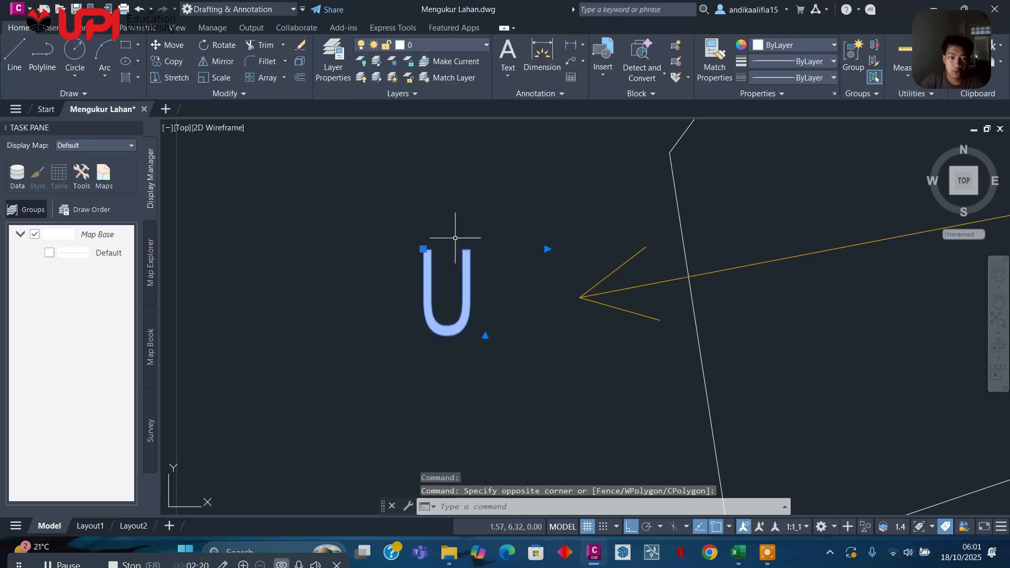
click(500, 210)
key(Escape)
key(Escape)
scroll(369, 226, down, 5)
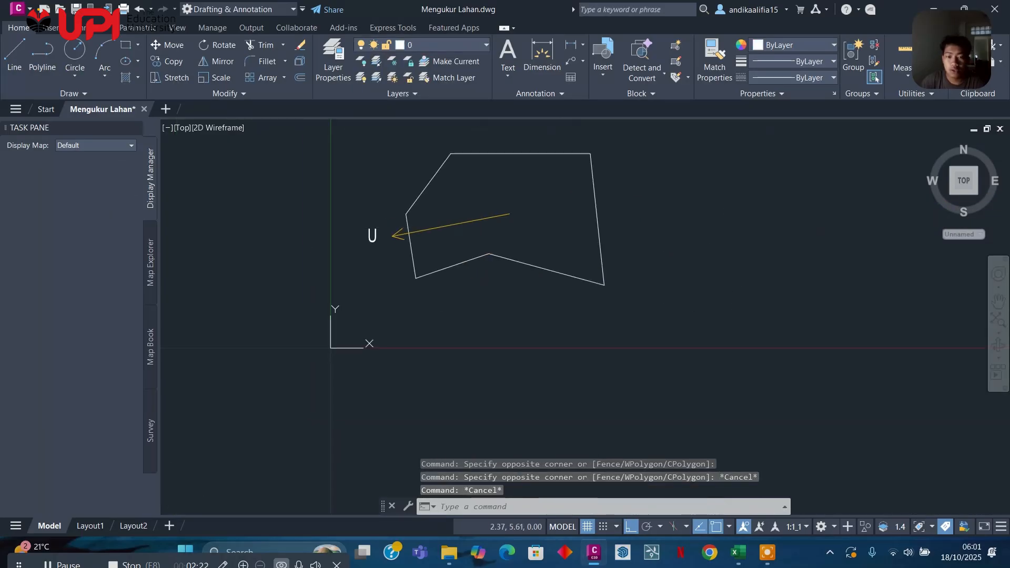
Move the U label horizontally closer to the tip of the orange arrow.
scroll(437, 241, up, 2)
click(426, 246)
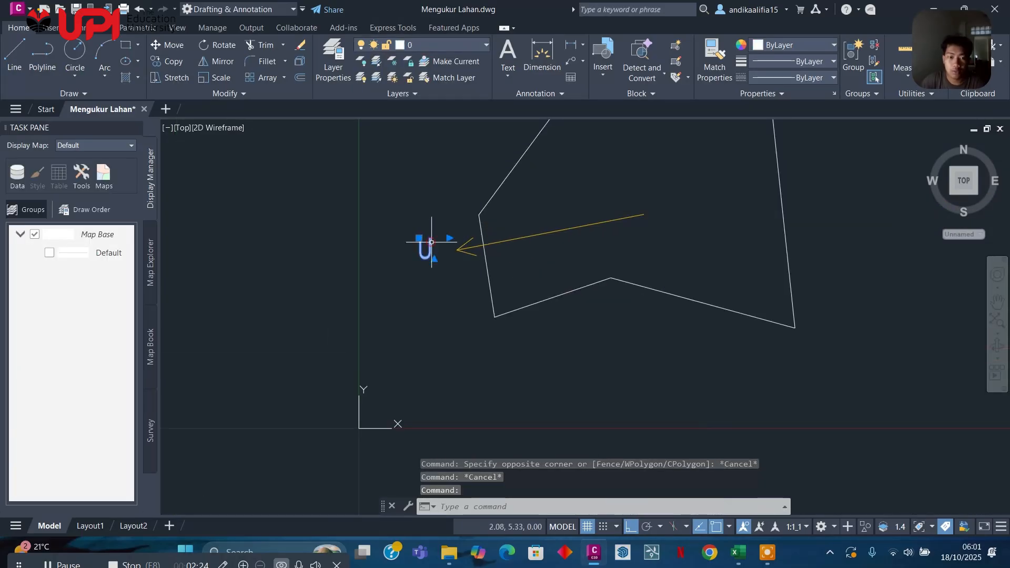
scroll(429, 244, up, 4)
scroll(432, 242, down, 5)
key(Escape)
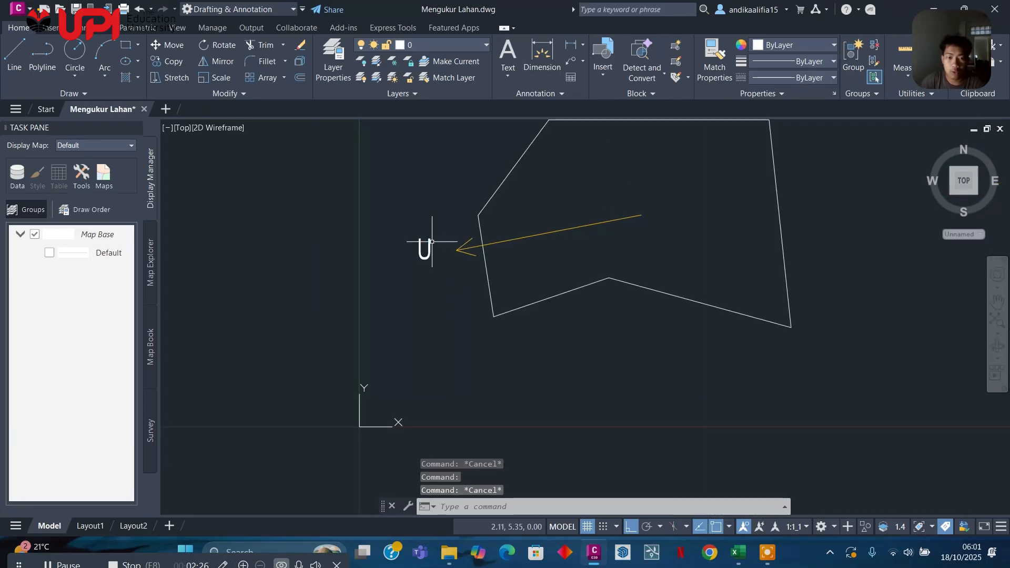
scroll(425, 243, up, 5)
middle_drag(443, 243, 404, 254)
click(404, 255)
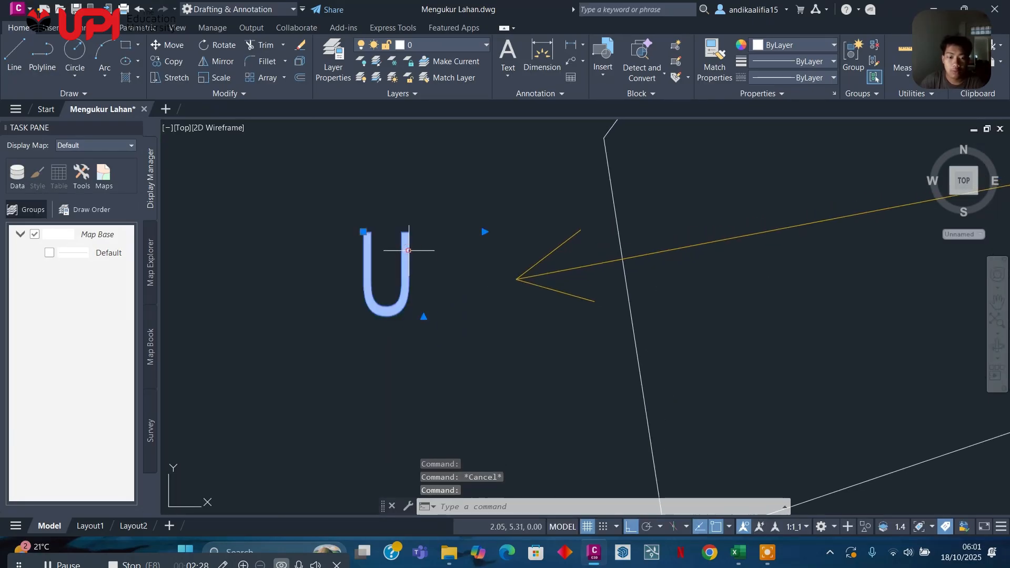
text(M)
key(Return)
click(402, 251)
click(473, 249)
key(Escape)
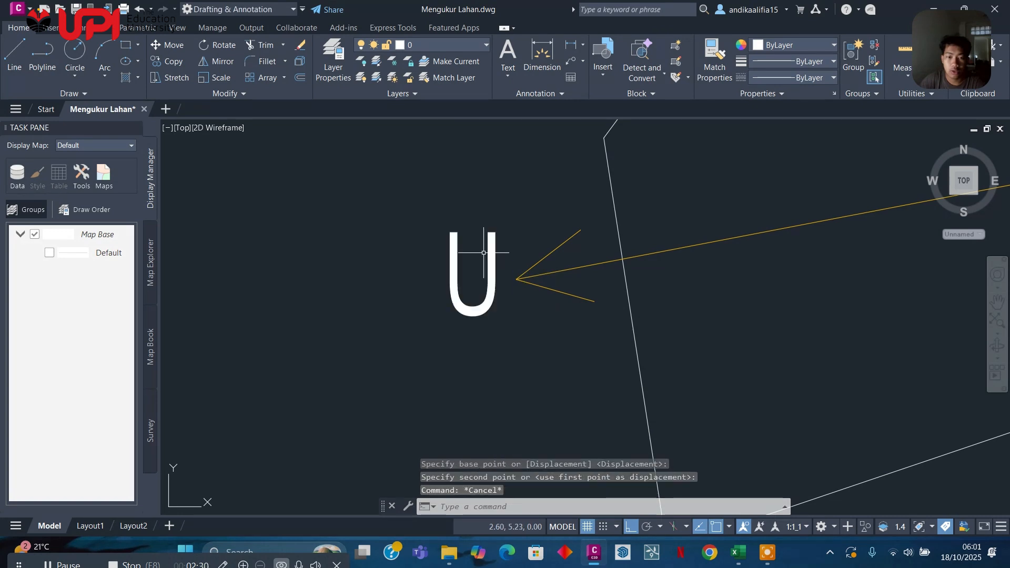
Copy the U label with Ortho off and place one copy just above the parcel's upper-left corner.
scroll(399, 284, down, 4)
click(396, 286)
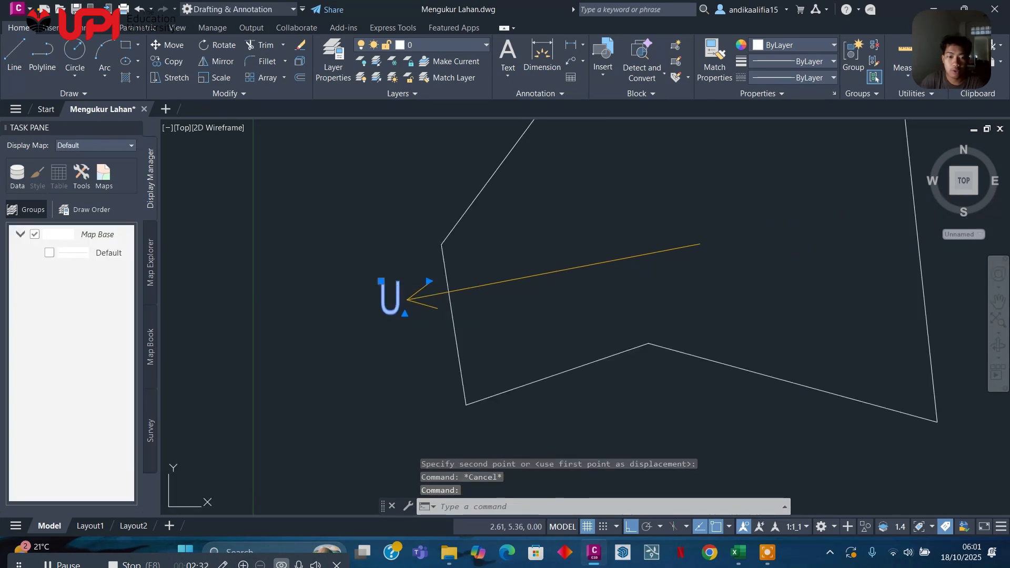
double_click(399, 285)
key(Escape)
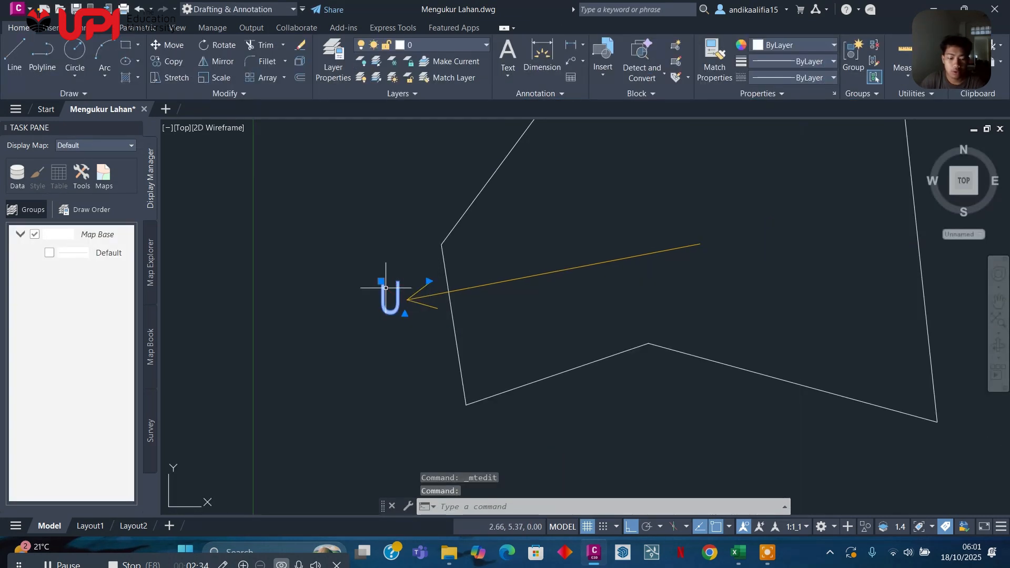
text(co)
key(Return)
click(386, 288)
middle_drag(470, 194, 390, 292)
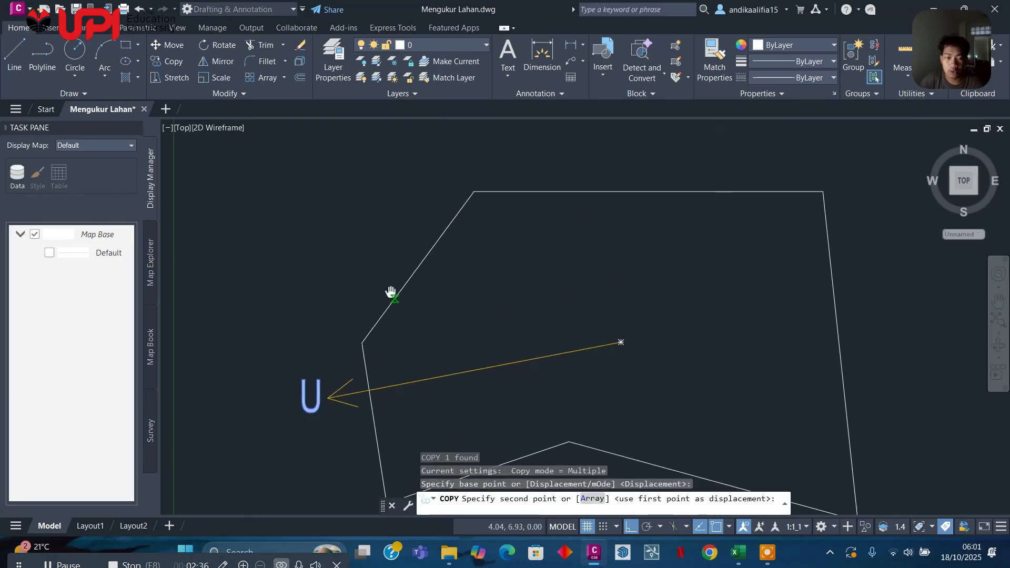
middle_drag(313, 270, 290, 308)
key(F8)
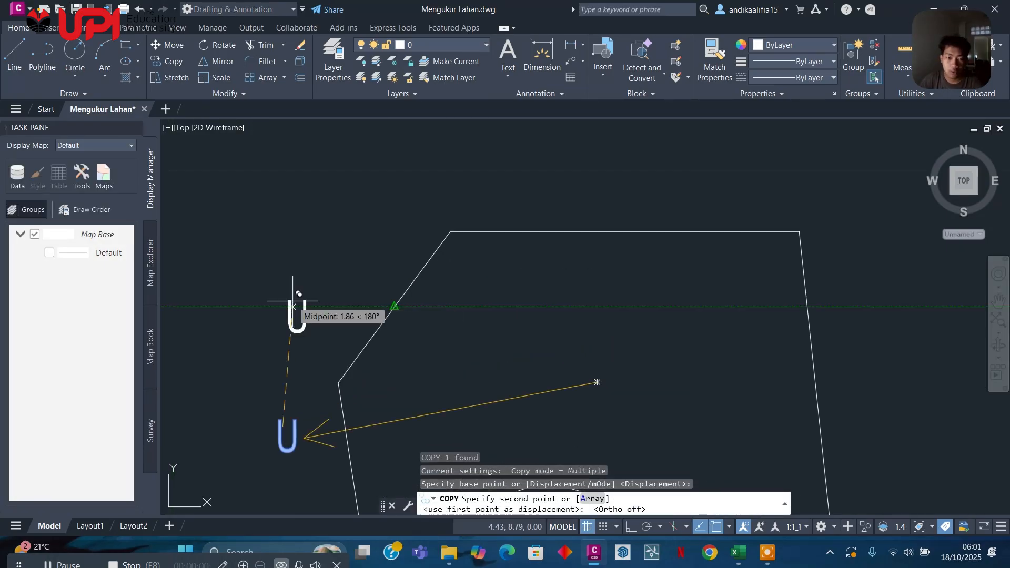
click(432, 202)
middle_drag(375, 276, 317, 273)
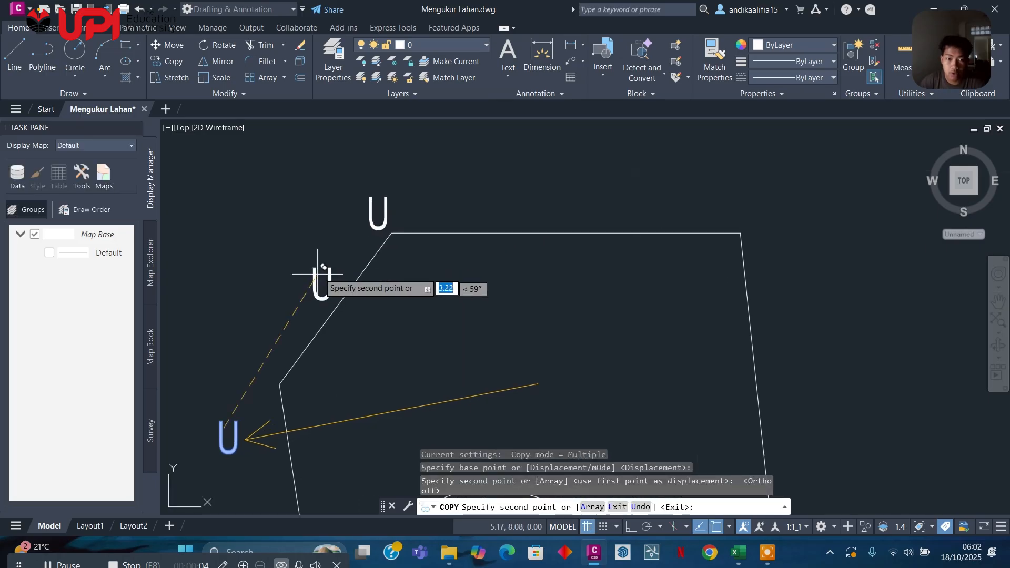
key(Escape)
Change the text of the copied label at the parcel's upper-left corner to "1".
click(383, 209)
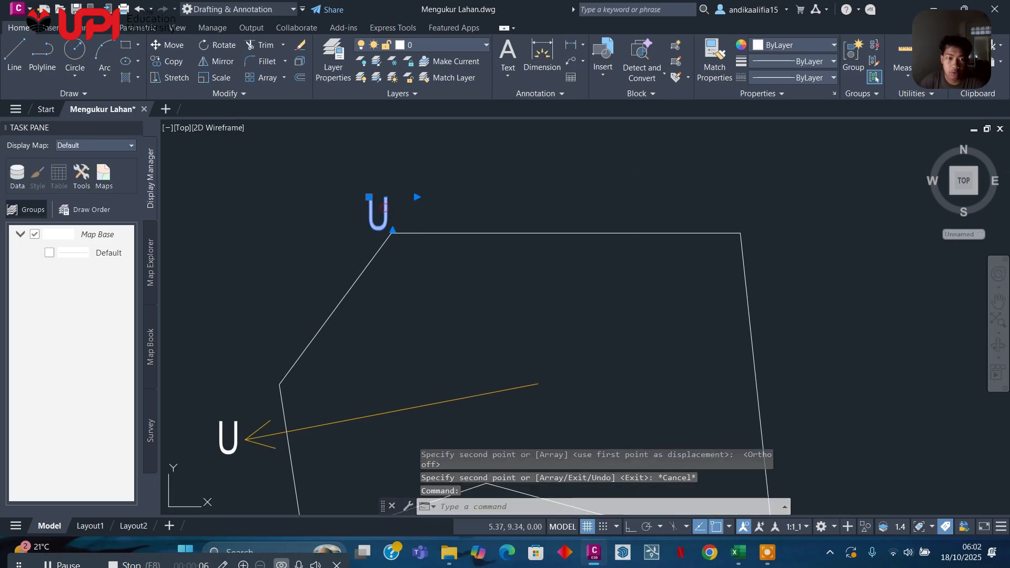
double_click(379, 213)
text(1)
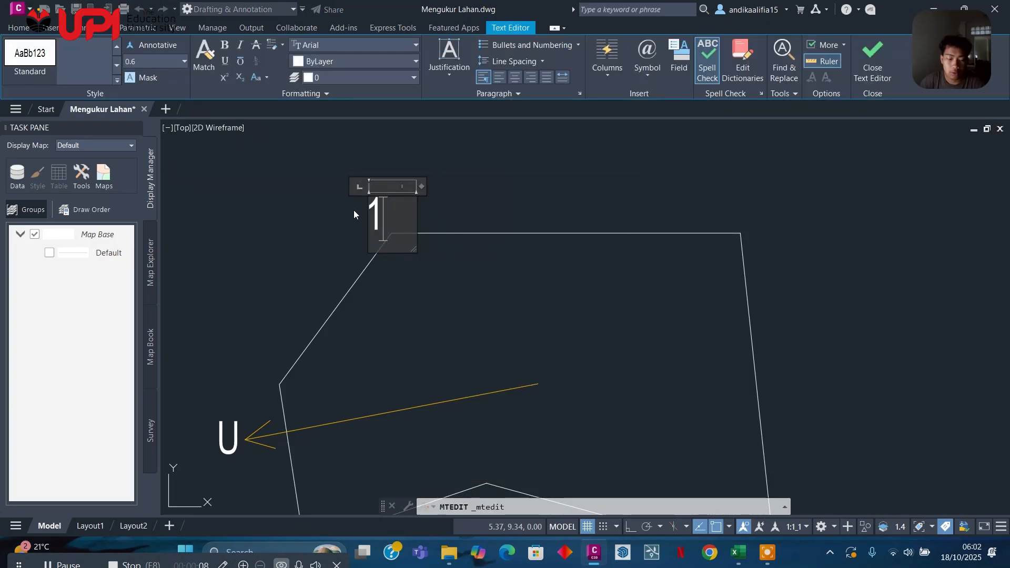
click(354, 210)
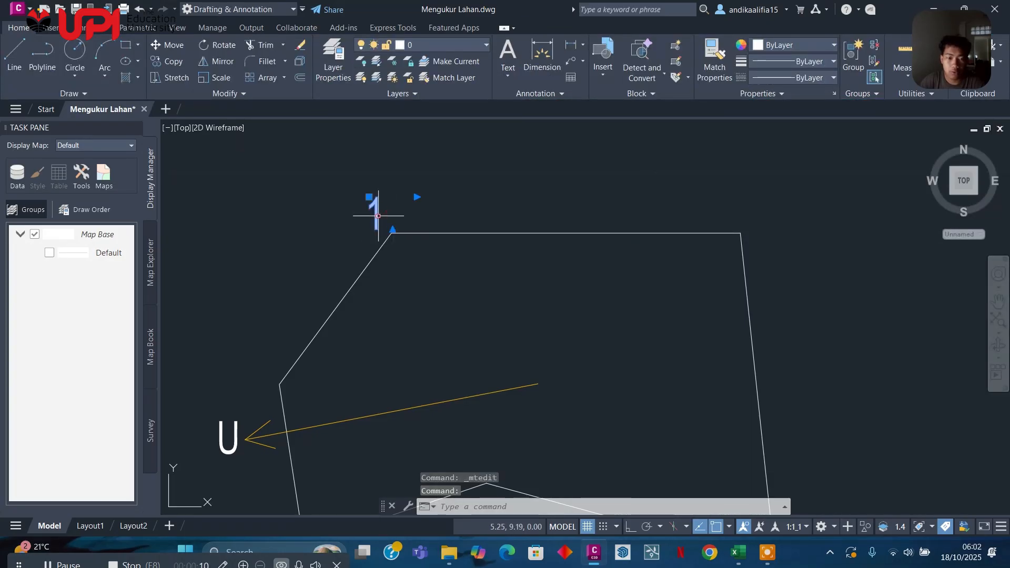
Copy the "1" label and place one copy beside the parcel's next corner, down the sloping upper-left edge.
text(co)
key(Return)
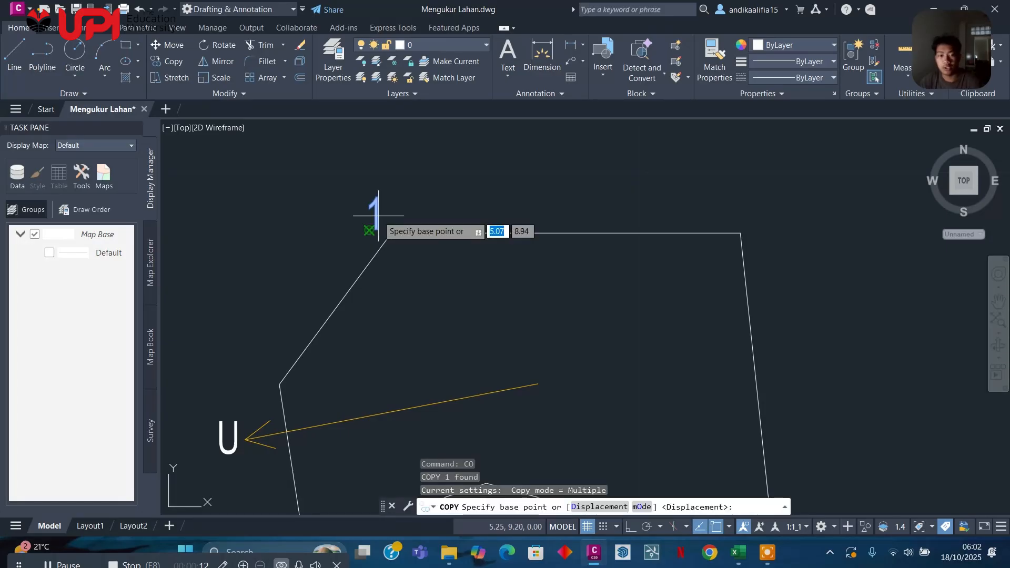
click(376, 216)
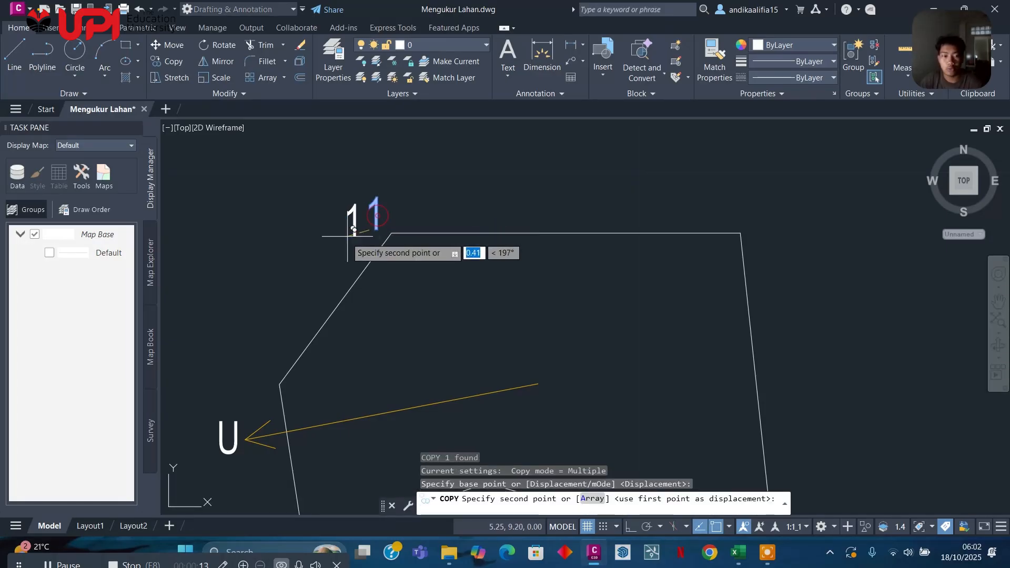
click(261, 381)
key(Escape)
Change the text of the copied label at the parcel's leftmost corner to "2".
click(266, 370)
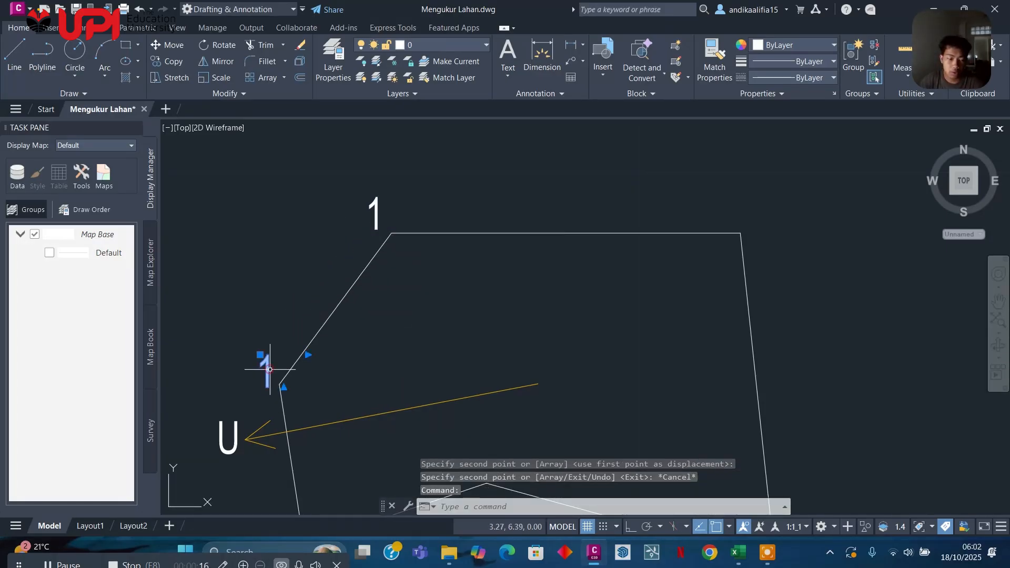
double_click(266, 369)
key(ctrl+a)
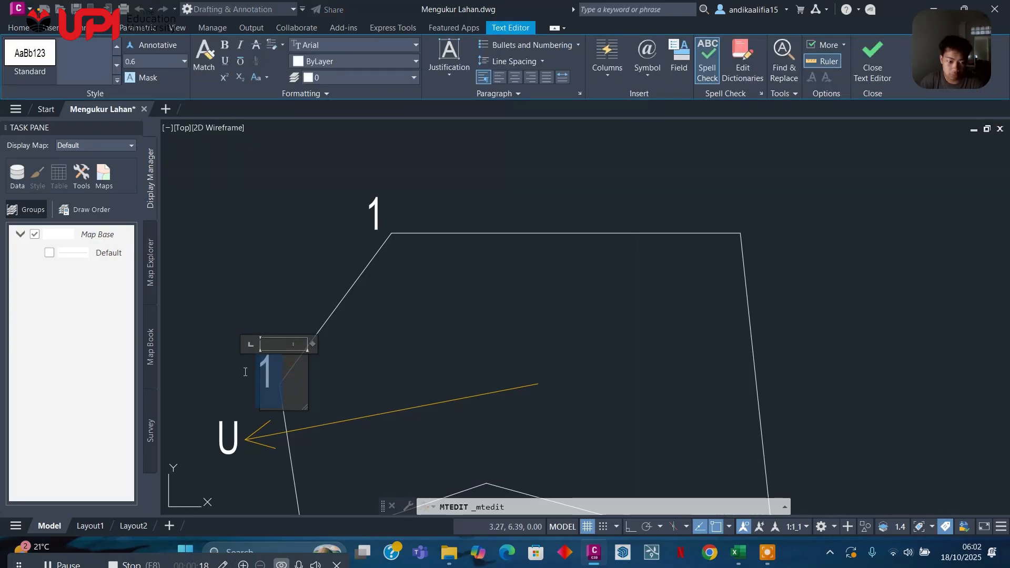
text(2)
click(303, 255)
scroll(302, 257, down, 2)
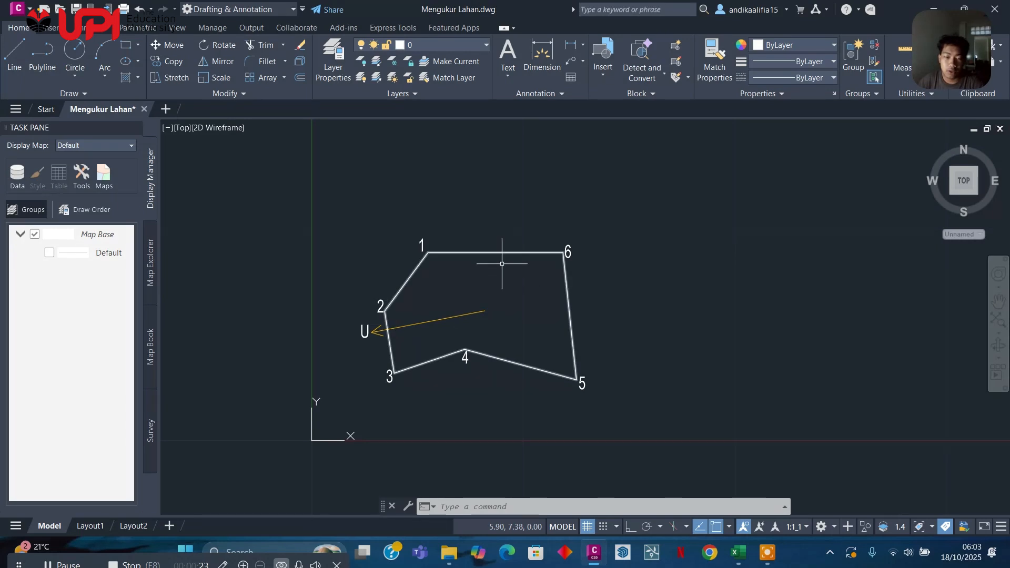
Make the JARAK layer current.
middle_drag(532, 291, 555, 266)
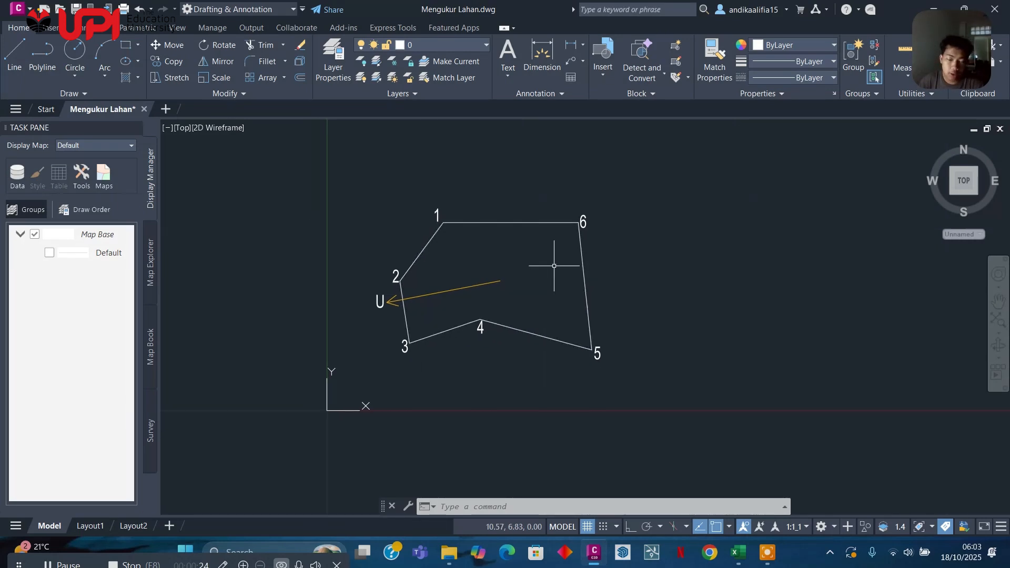
scroll(466, 273, up, 4)
scroll(463, 321, down, 4)
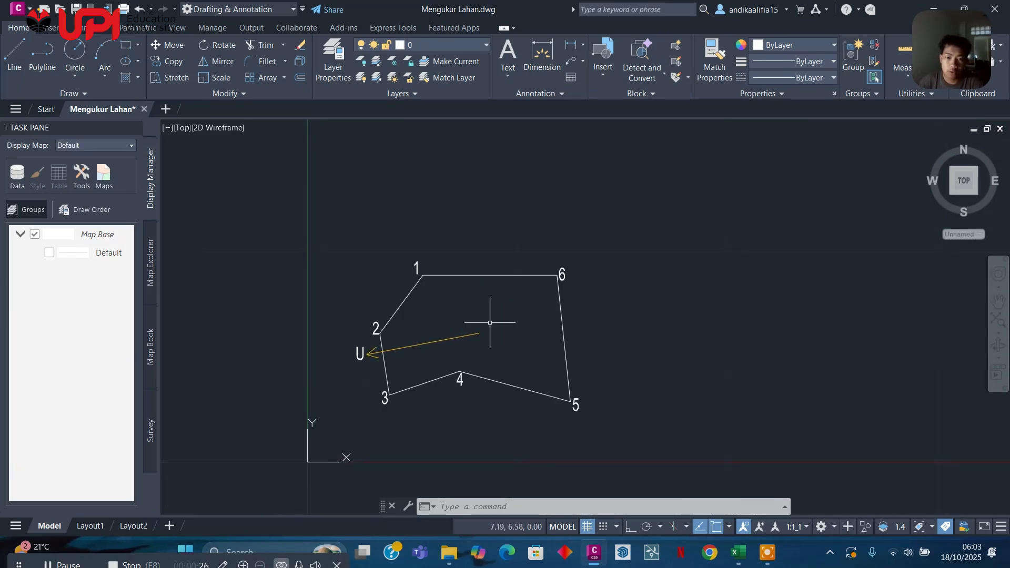
middle_drag(489, 323, 482, 349)
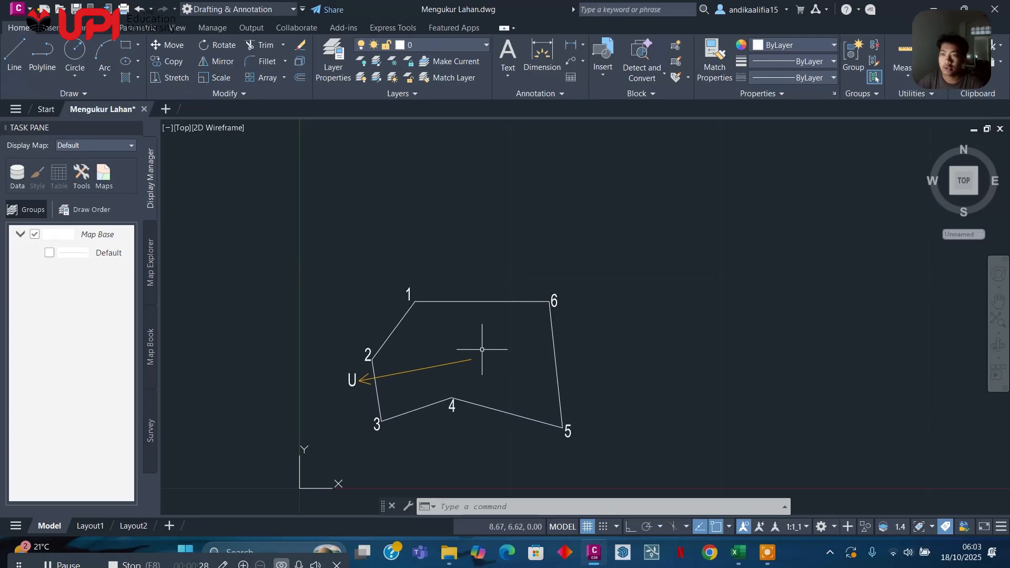
click(449, 50)
click(421, 131)
scroll(431, 270, down, 2)
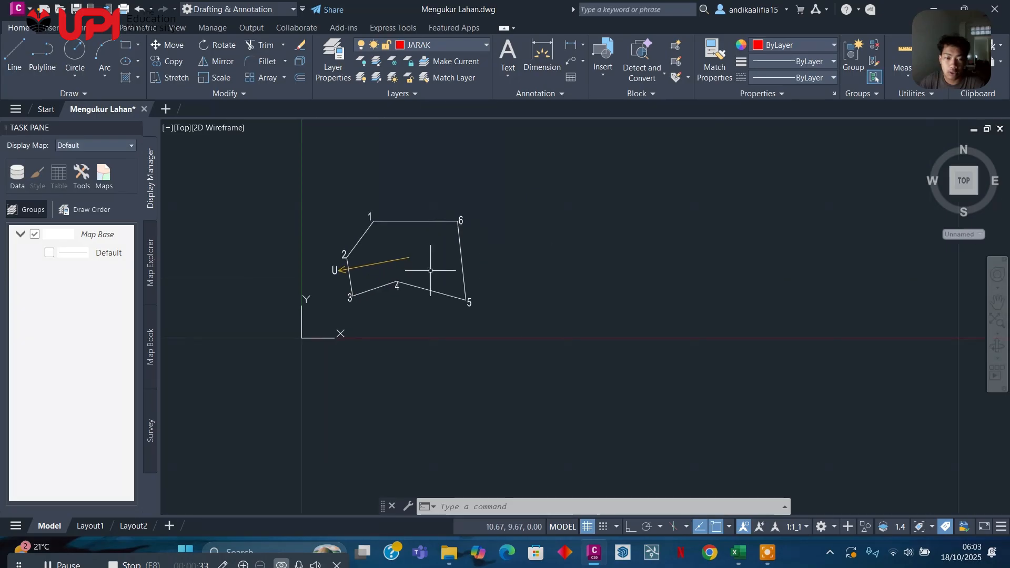
Draw a line from the tail end of the orange north arrow to parcel corner 1.
scroll(431, 271, up, 6)
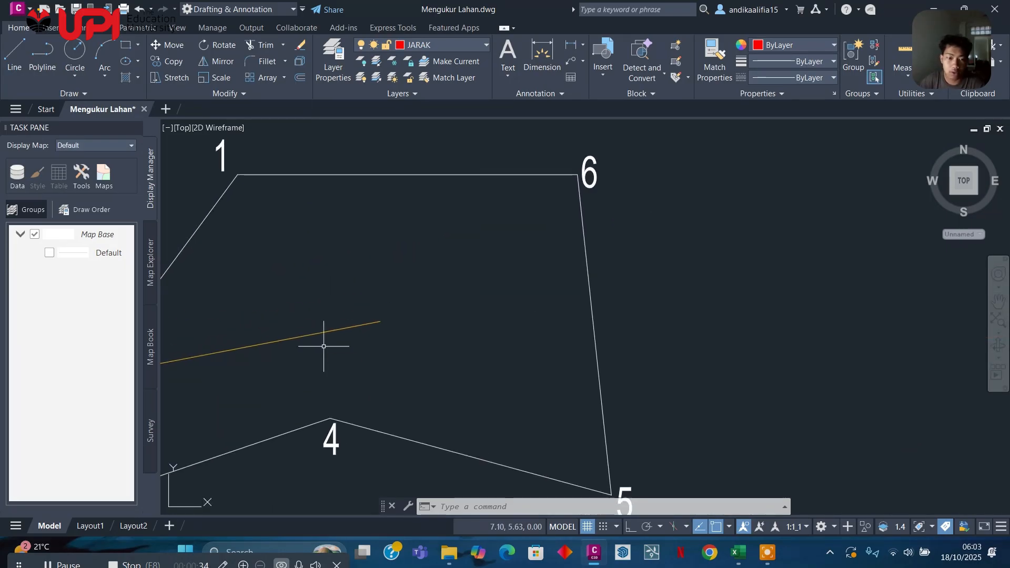
text(l)
key(Return)
middle_drag(404, 320, 543, 306)
click(521, 307)
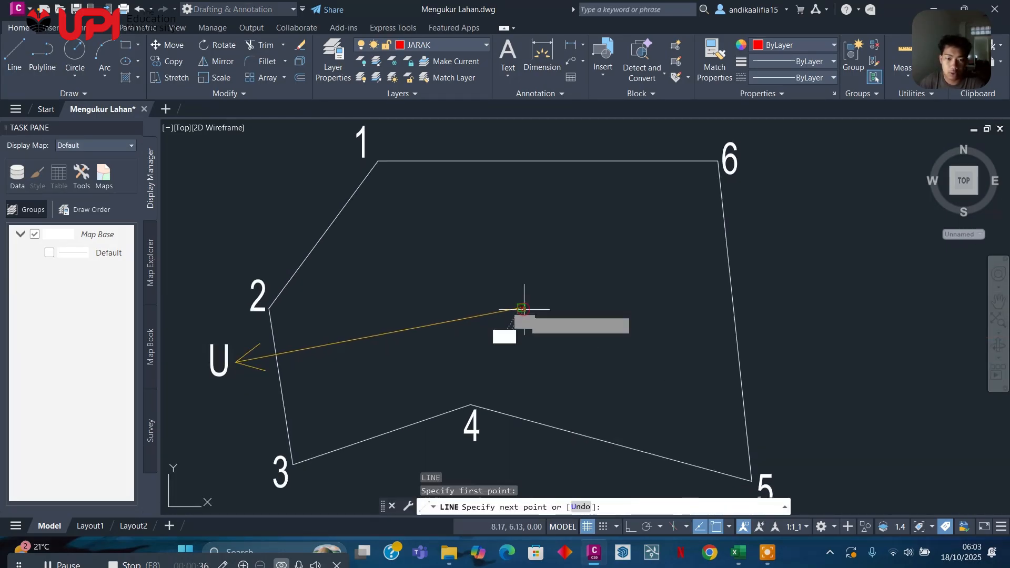
click(378, 161)
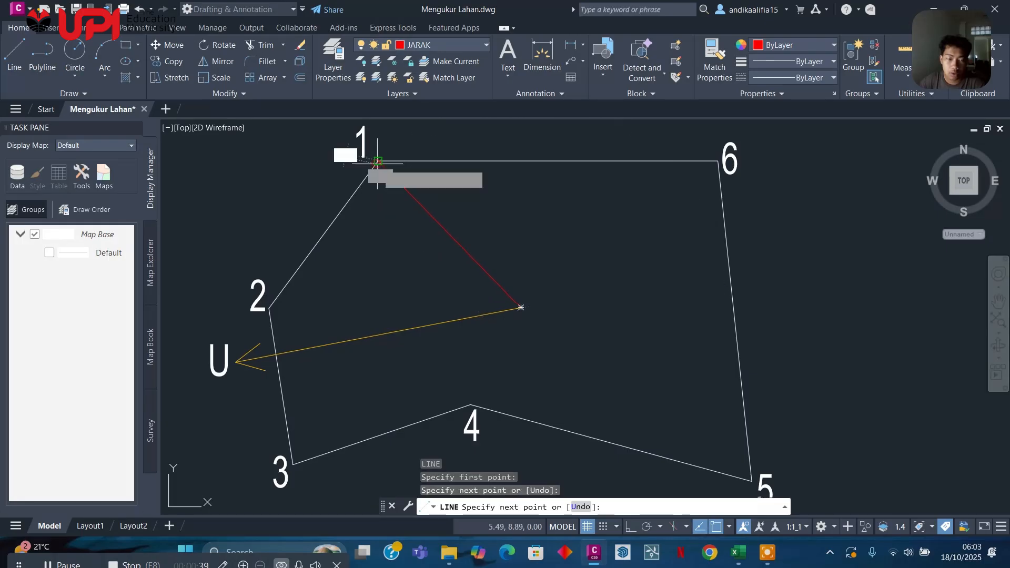
key(Escape)
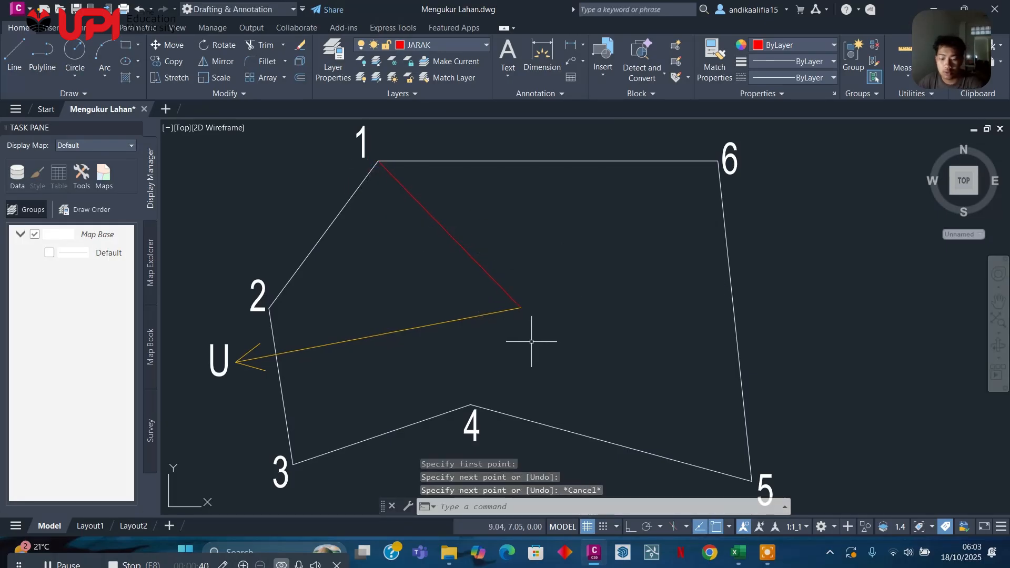
Draw a line from the north arrow's tail end to parcel corner 6.
text(L)
key(Return)
click(521, 307)
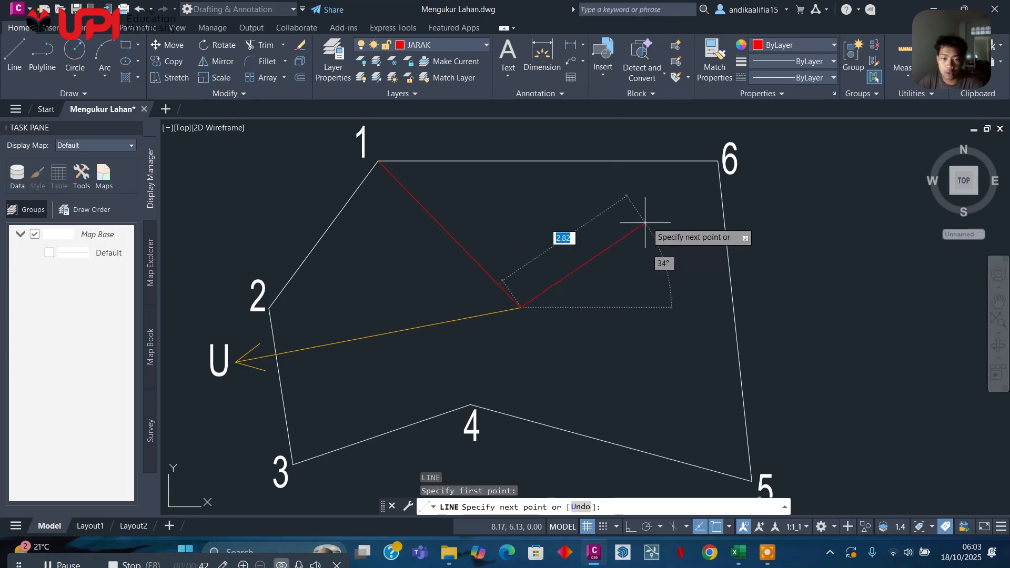
click(718, 161)
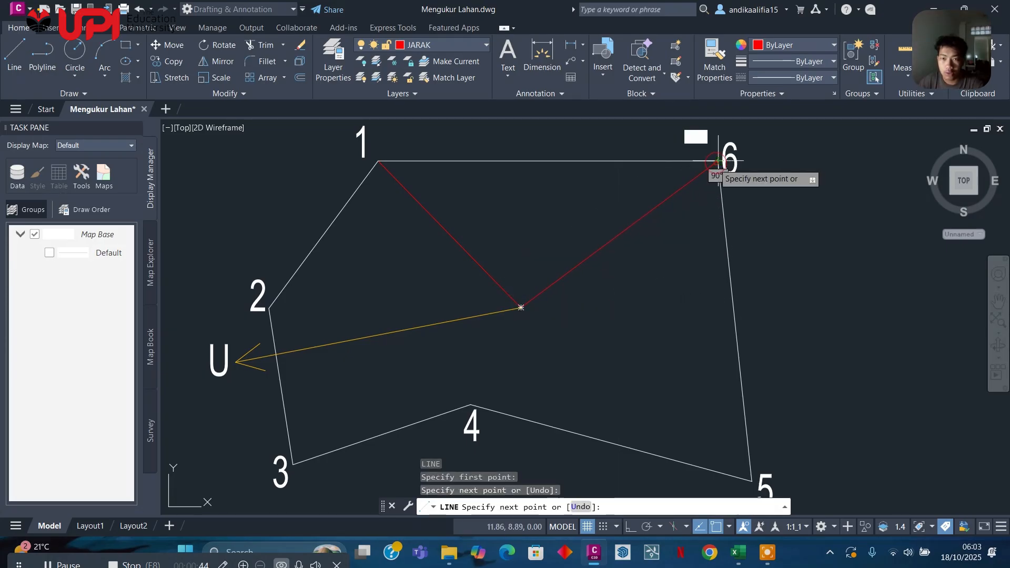
key(Escape)
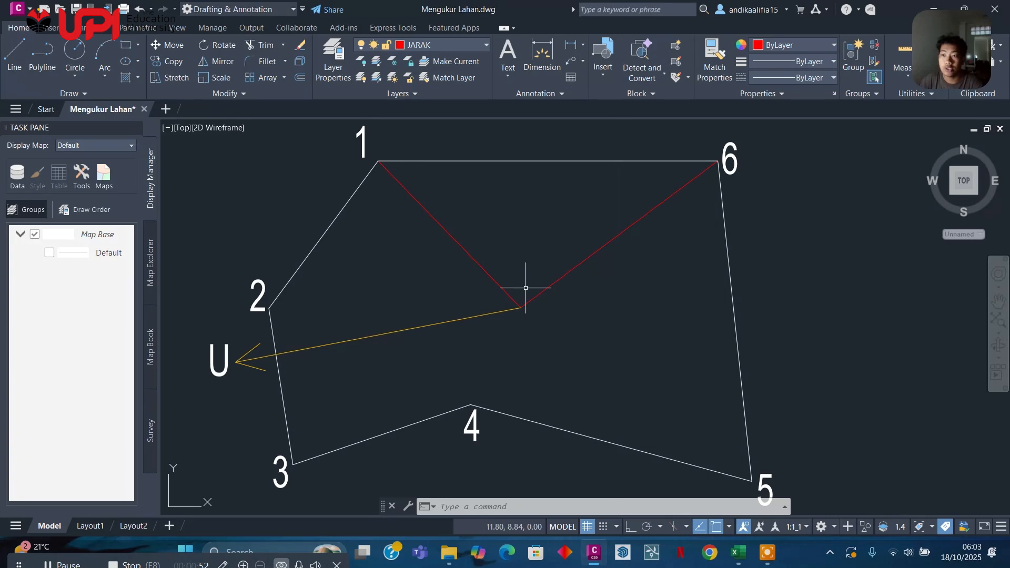
Draw a line from the north arrow's tail end to parcel corner 2.
text(l)
key(Return)
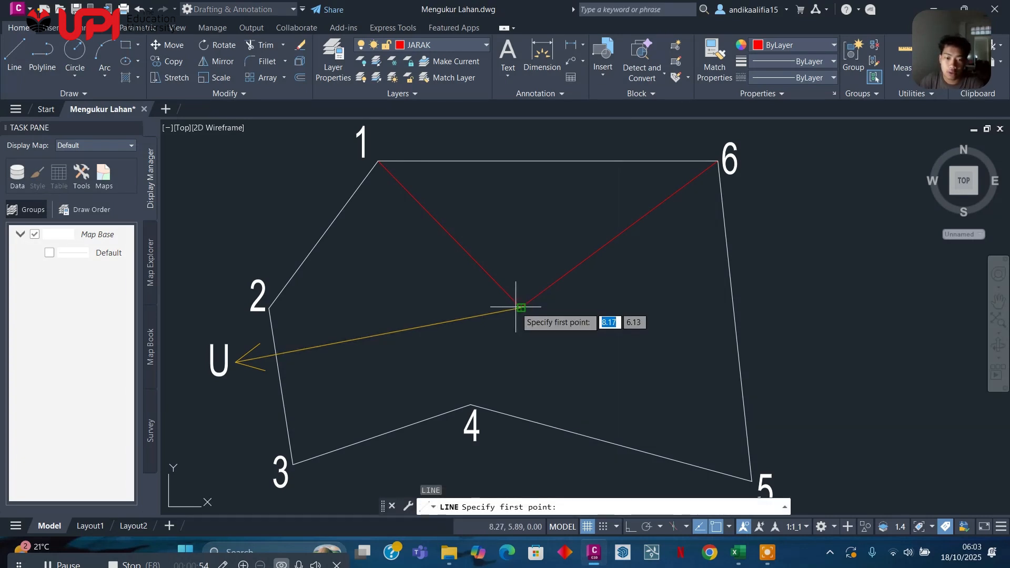
click(521, 307)
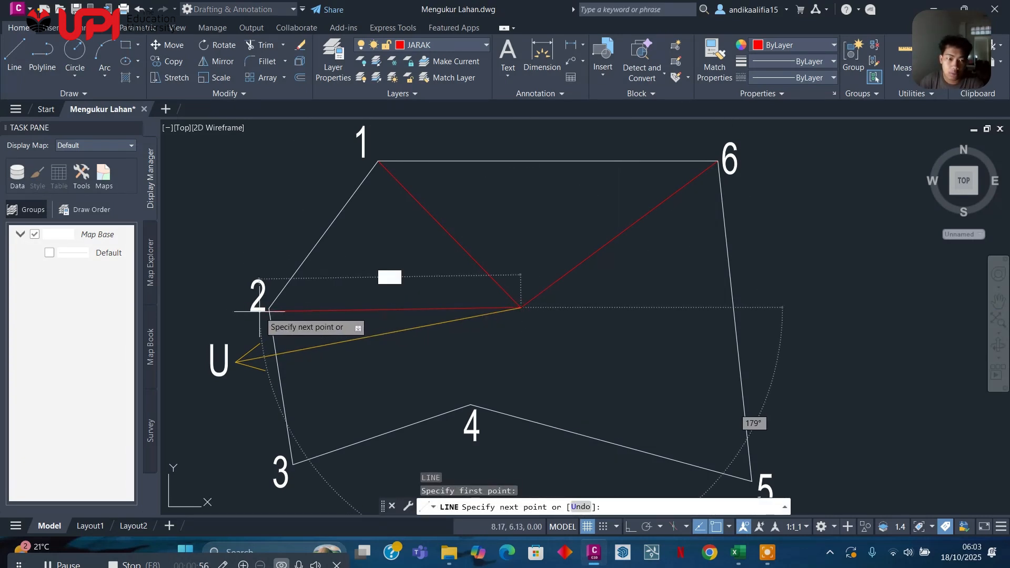
scroll(259, 312, up, 6)
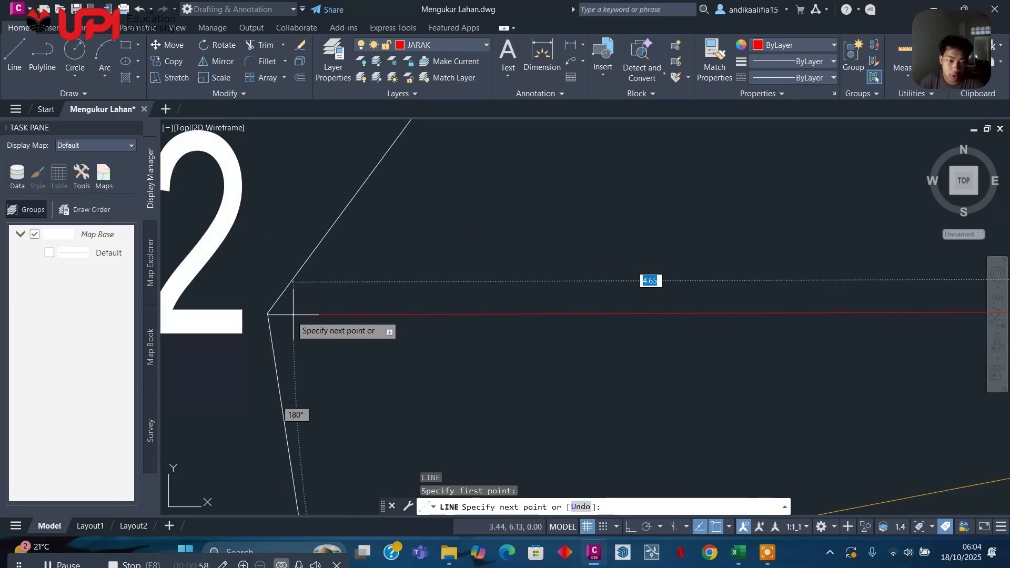
click(268, 315)
middle_drag(591, 311, 248, 304)
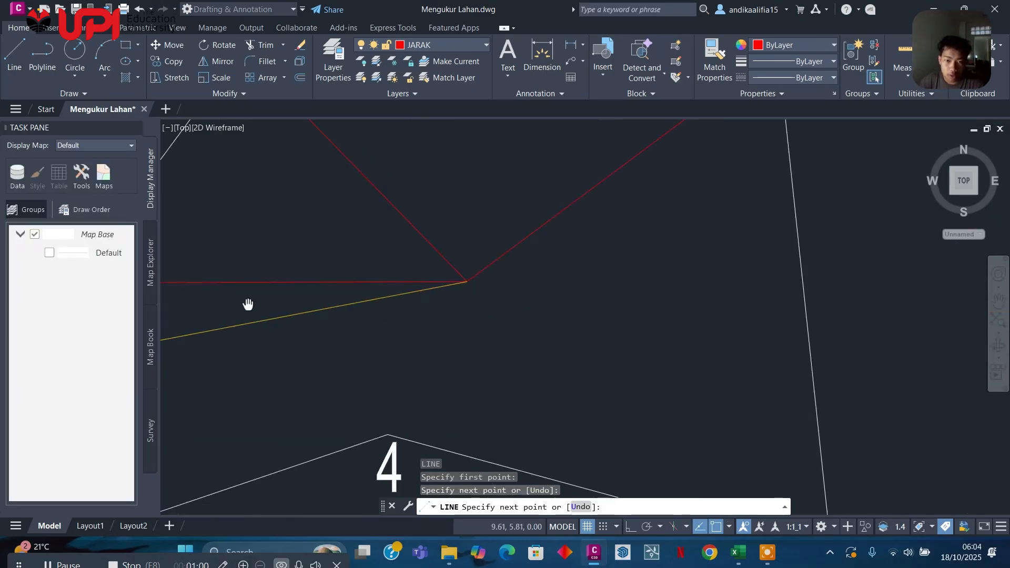
key(Escape)
Draw a line from the north arrow's tail end to parcel corner 3.
middle_drag(392, 321, 395, 295)
text(l)
key(Return)
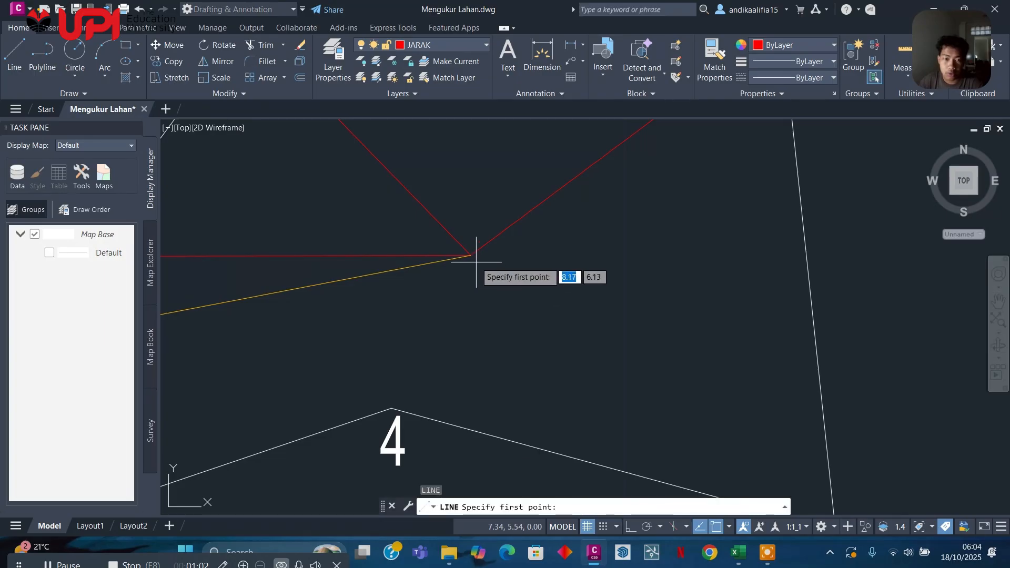
click(472, 257)
middle_drag(470, 266, 748, 137)
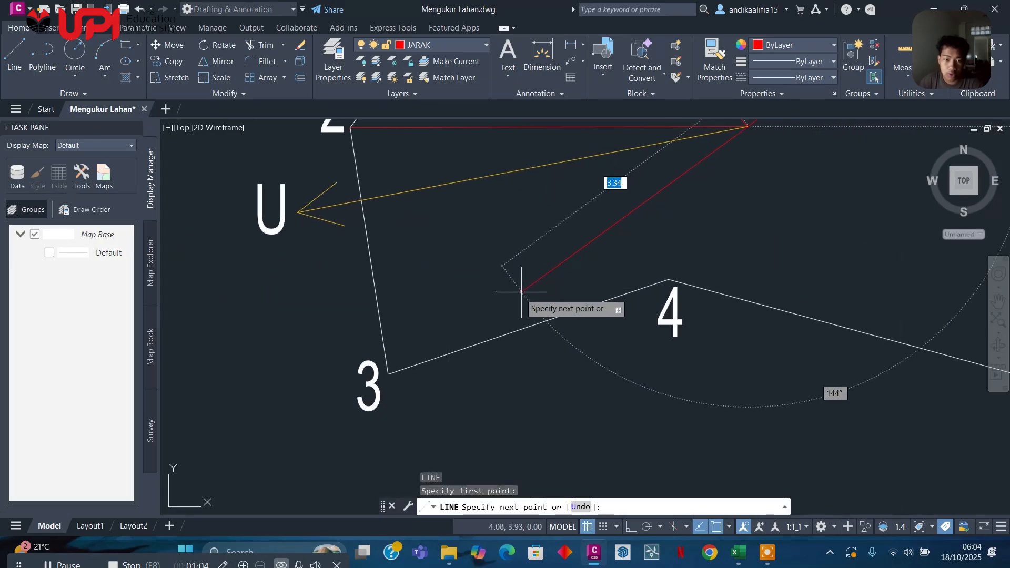
click(388, 374)
key(Escape)
Draw a line from the north arrow's tail end to parcel corner 4.
middle_drag(629, 300, 428, 361)
text(l)
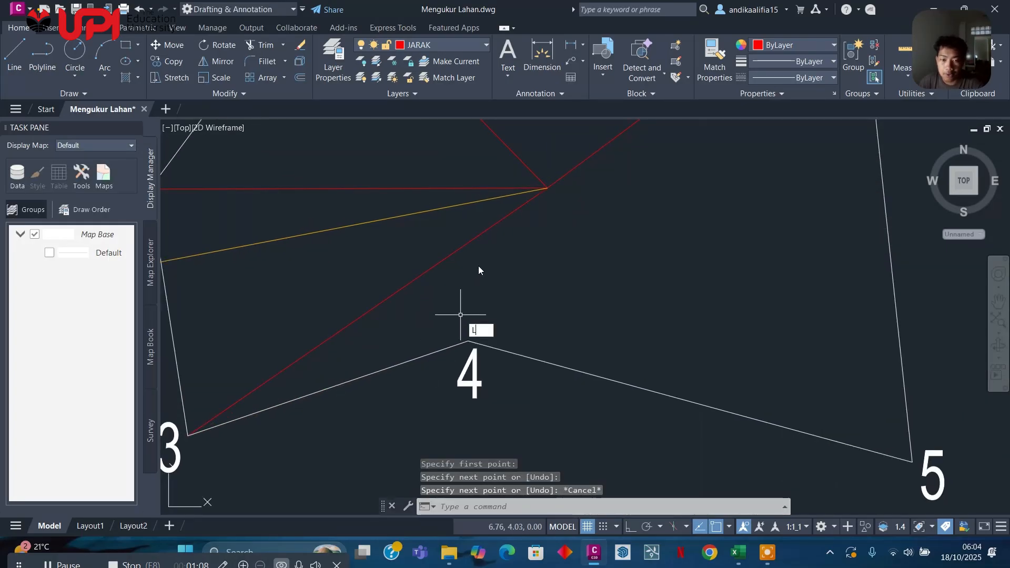
key(Return)
click(548, 187)
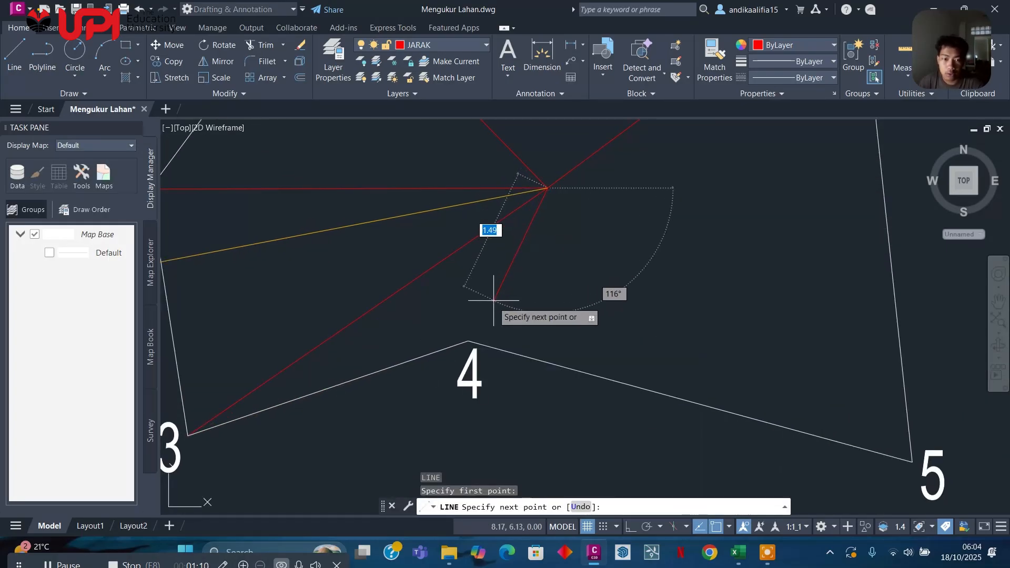
click(468, 341)
key(Escape)
Draw a line from the north arrow's tail end to parcel corner 5.
middle_drag(603, 319, 405, 357)
text(l)
key(Return)
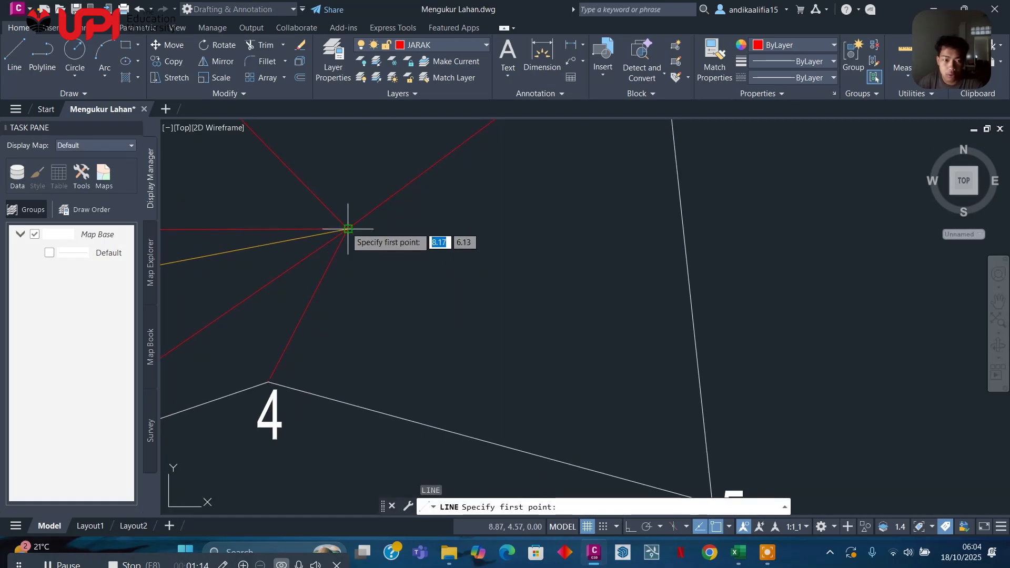
click(348, 229)
middle_drag(549, 361, 458, 279)
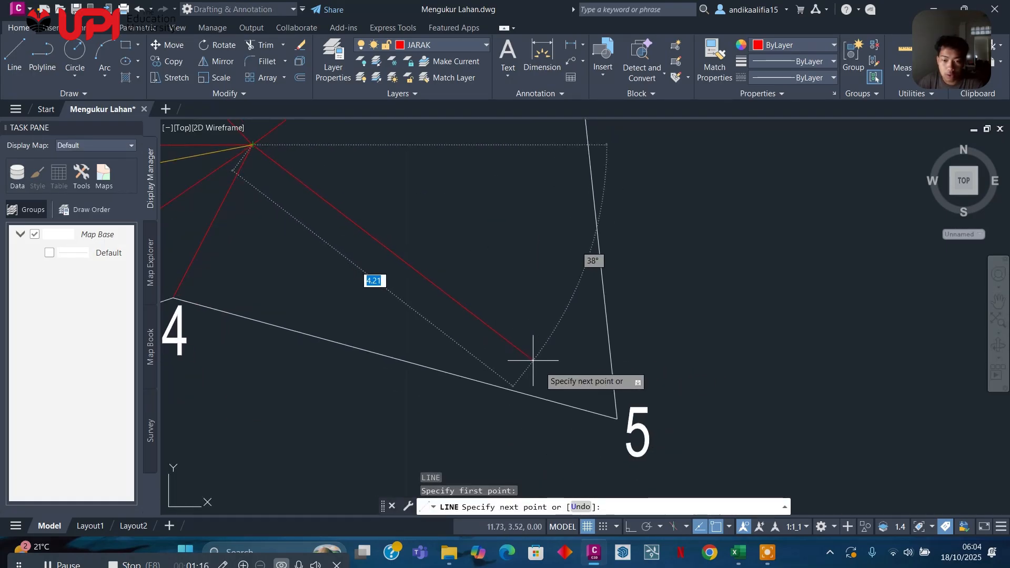
click(617, 416)
key(Escape)
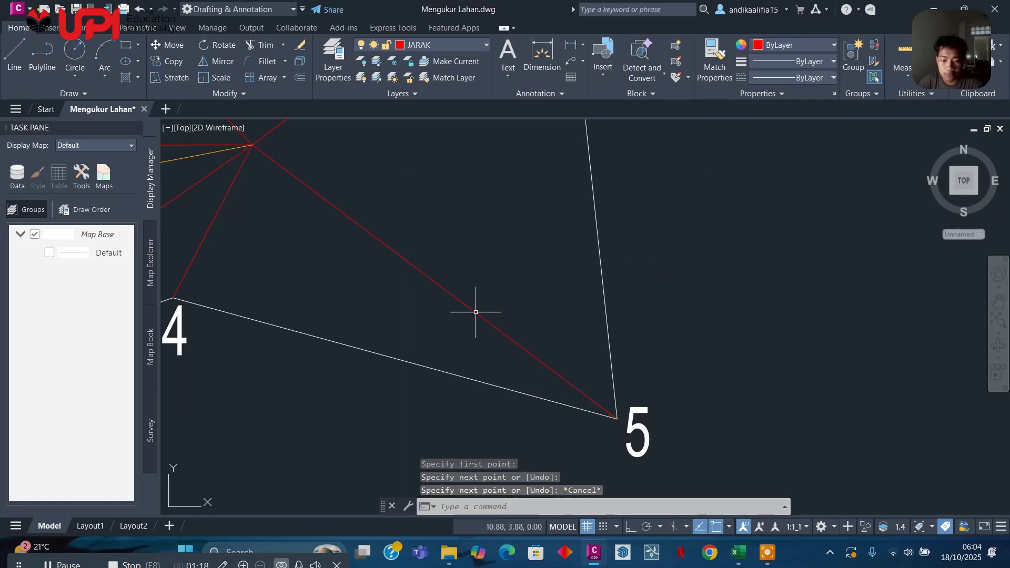
scroll(476, 312, down, 6)
scroll(340, 322, up, 7)
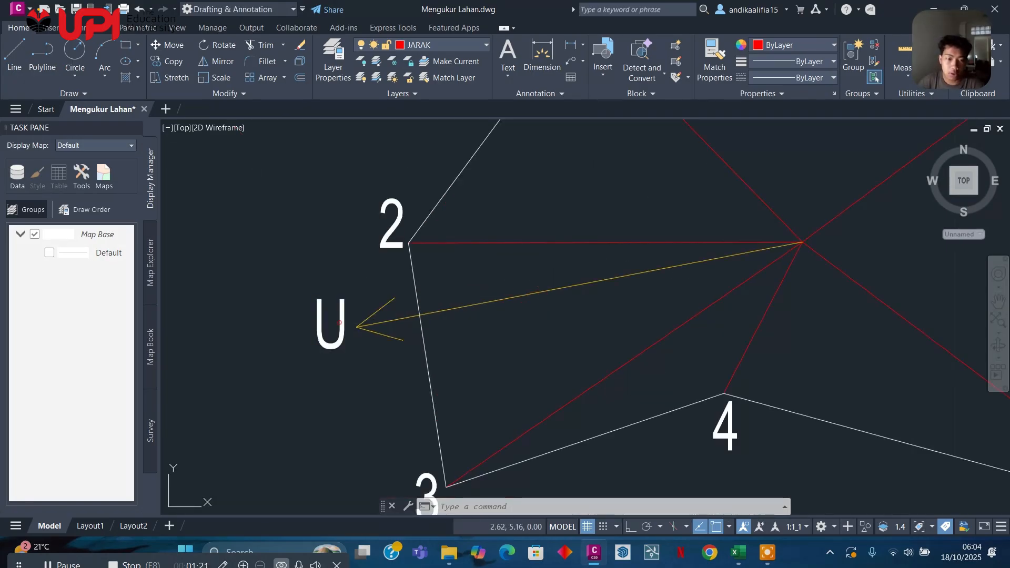
double_click(340, 322)
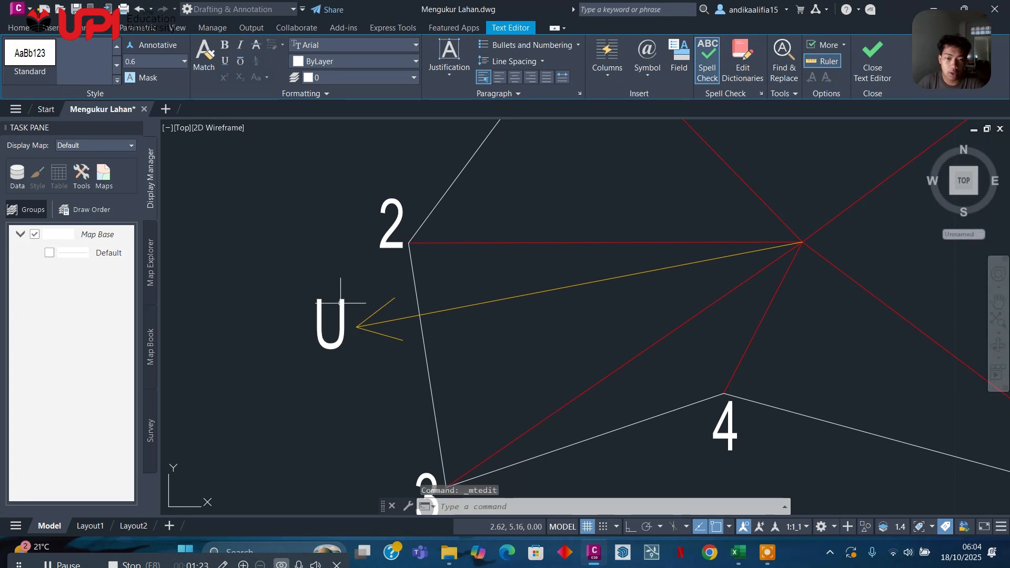
mouse_move(641, 301)
middle_down()
mouse_move(399, 320)
mouse_move(435, 296)
mouse_move(572, 279)
middle_up()
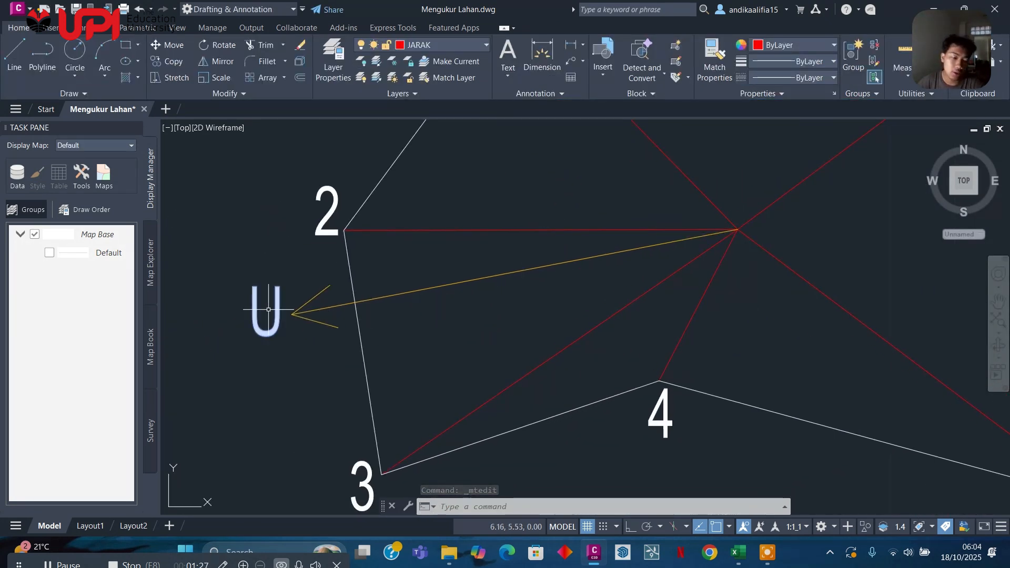
Copy the U label and place one copy just right of the point where the red lines meet.
click(281, 298)
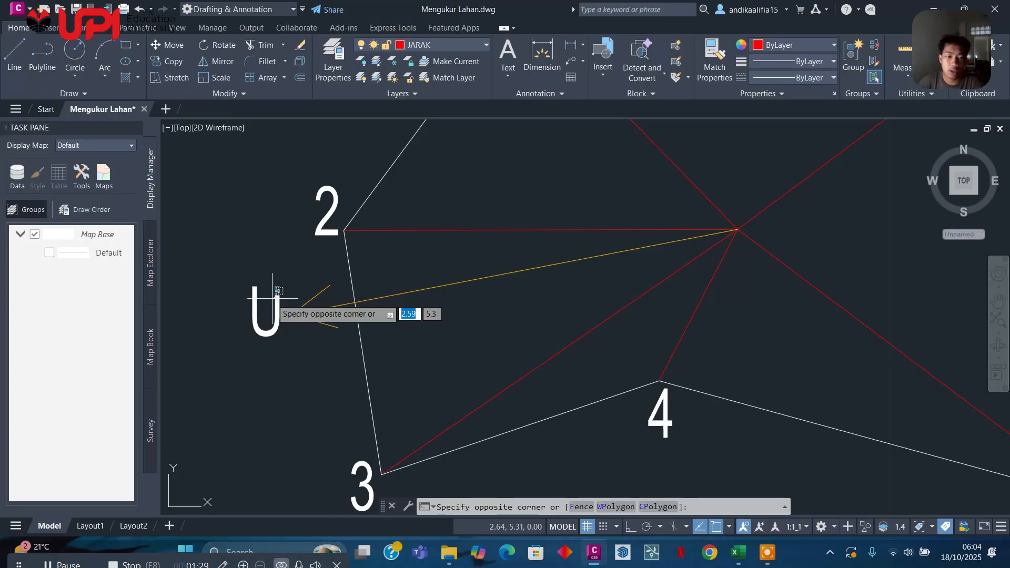
click(247, 311)
text(co)
key(Return)
click(266, 307)
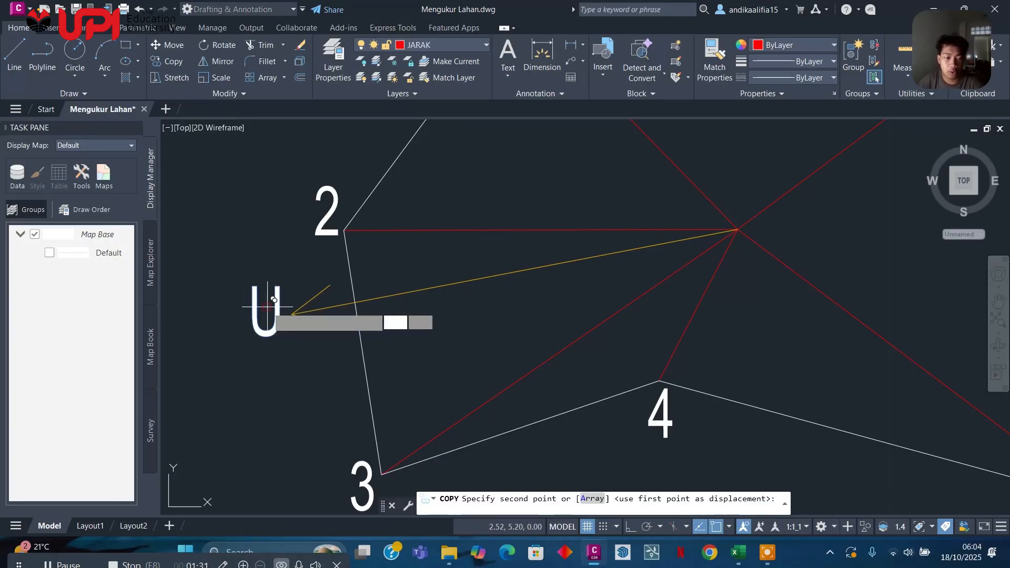
click(787, 228)
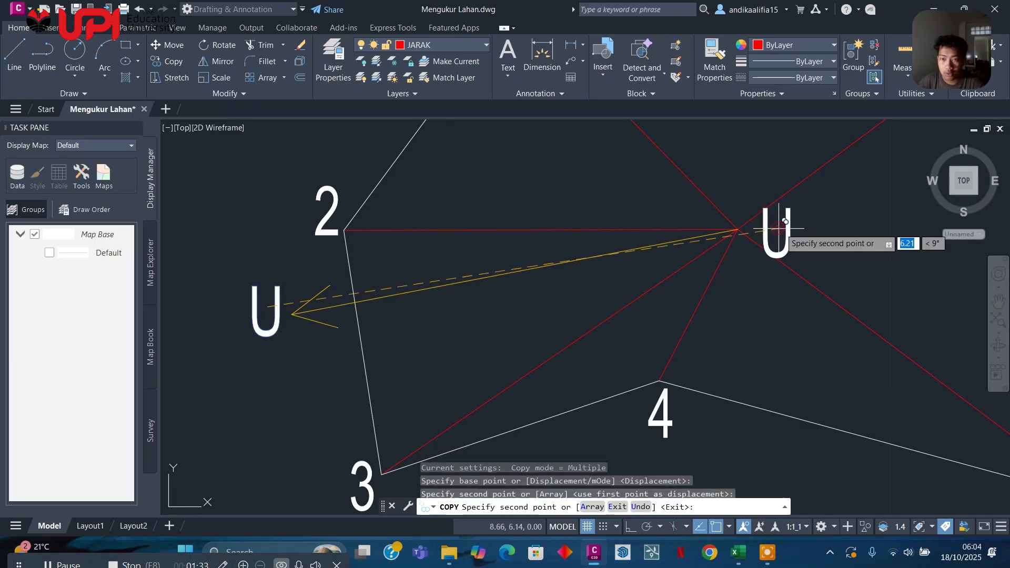
key(Escape)
Change the text of the copied U label beside the red lines' meeting point to "A".
click(787, 225)
double_click(787, 226)
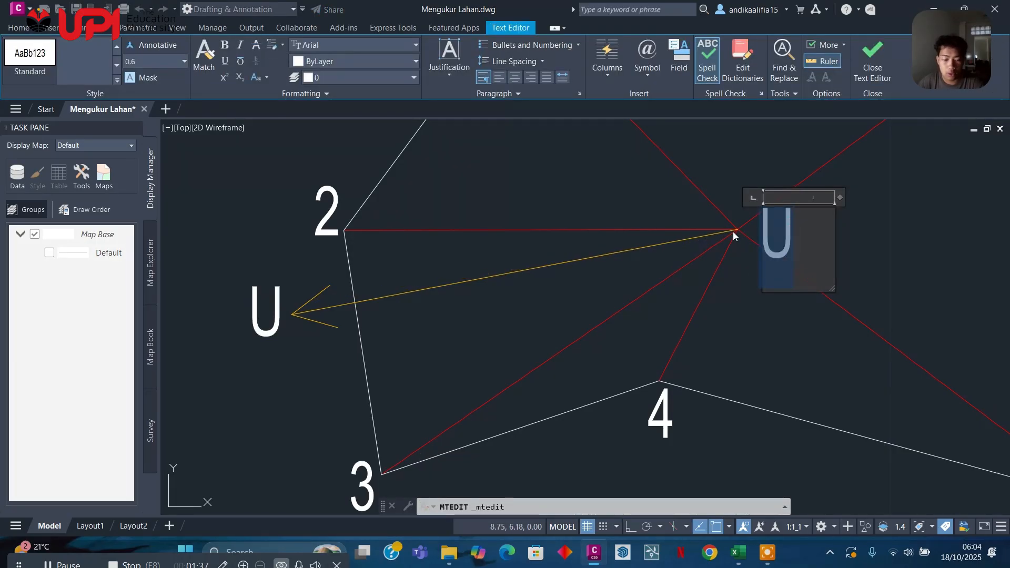
text(A)
click(733, 231)
scroll(857, 244, down, 2)
middle_drag(857, 244, 631, 283)
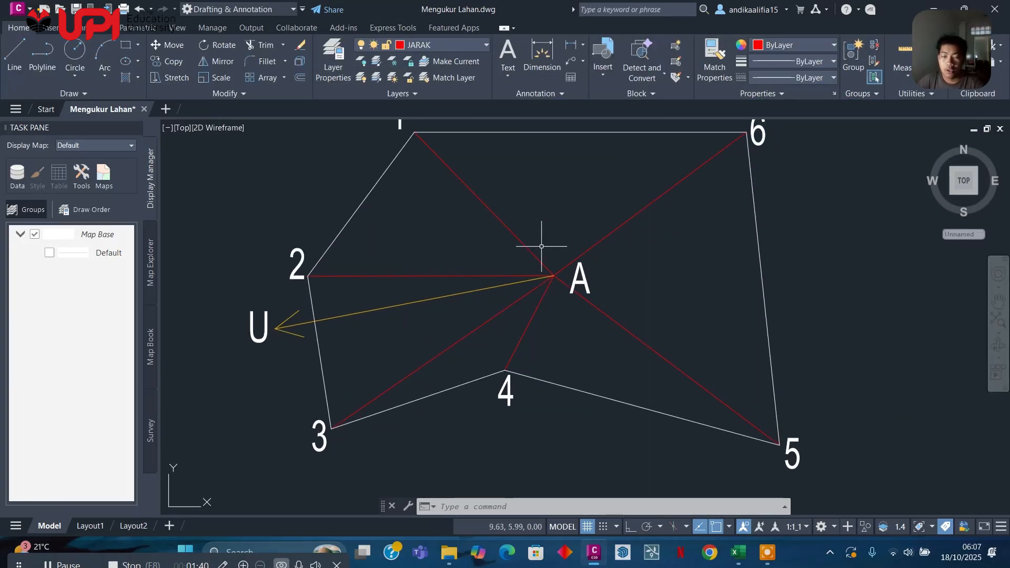
Add an aligned dimension between corner 1 and point A, placing its dimension line offset above the red line.
middle_drag(542, 247, 497, 288)
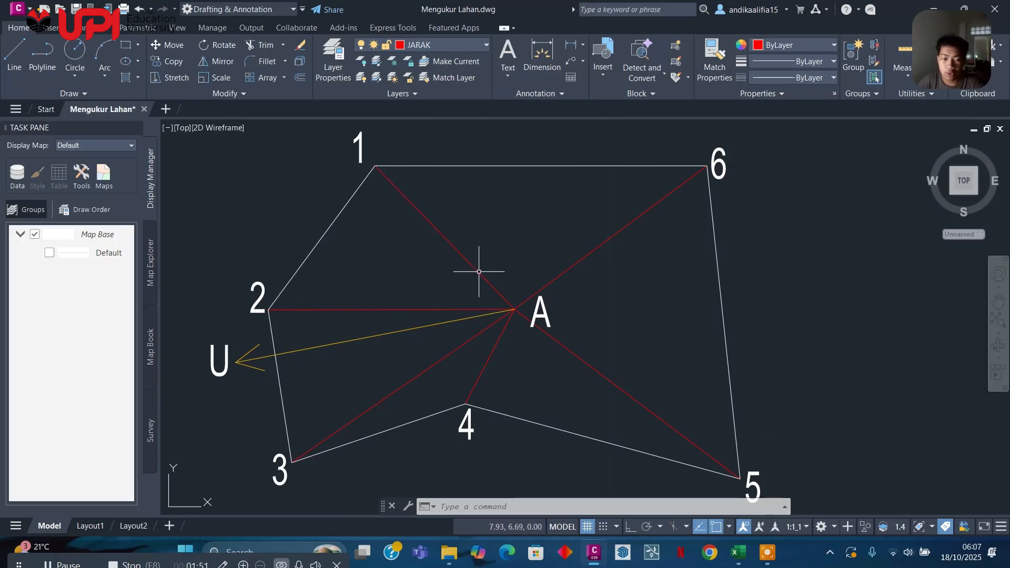
scroll(515, 286, up, 2)
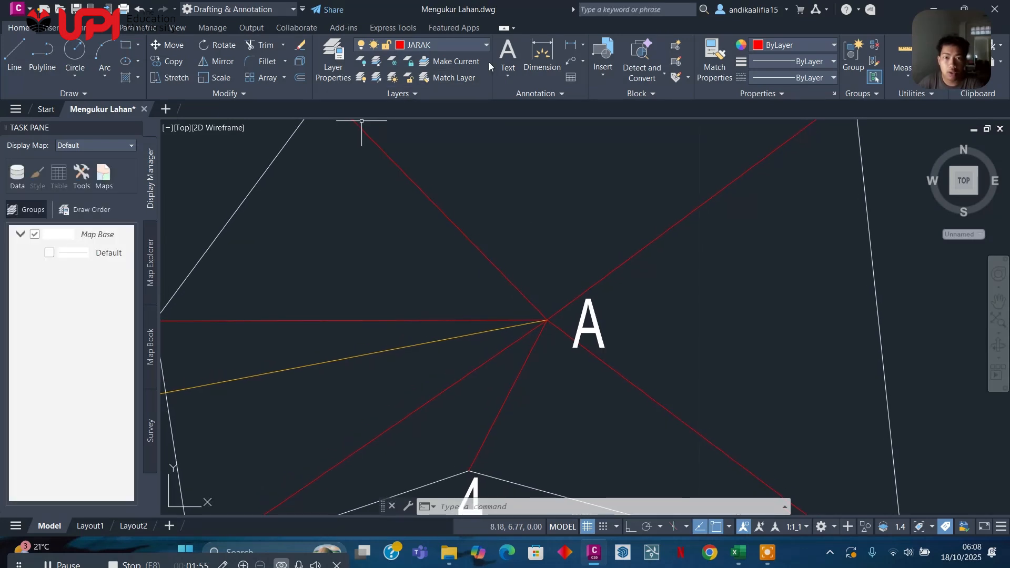
click(582, 44)
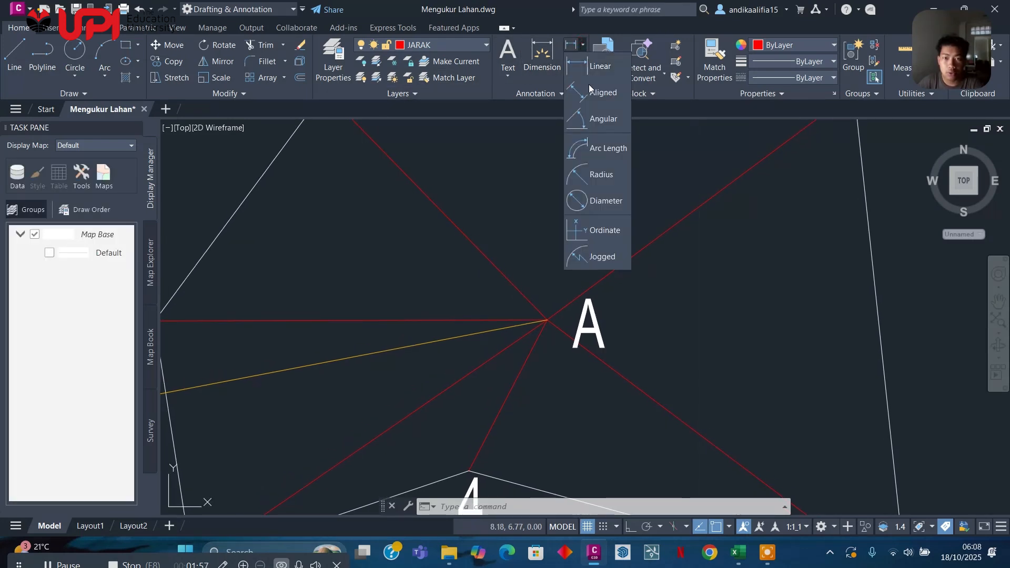
click(598, 92)
middle_drag(419, 221, 412, 293)
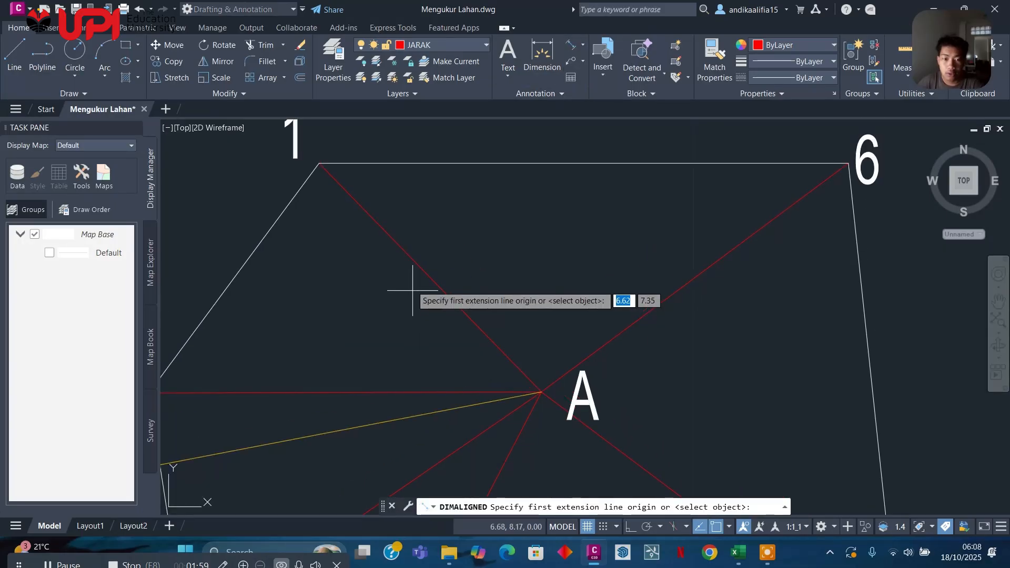
click(319, 164)
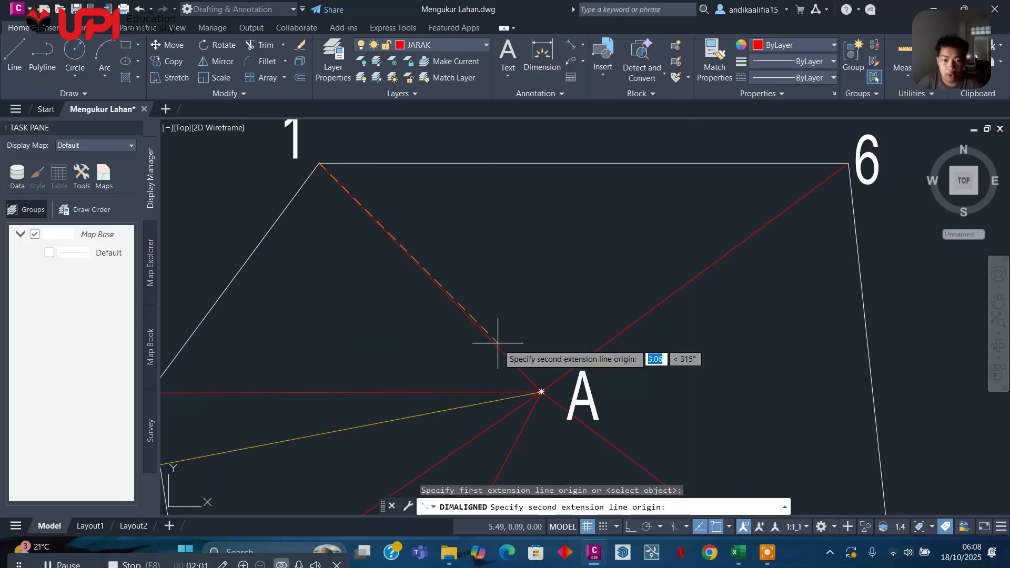
click(542, 392)
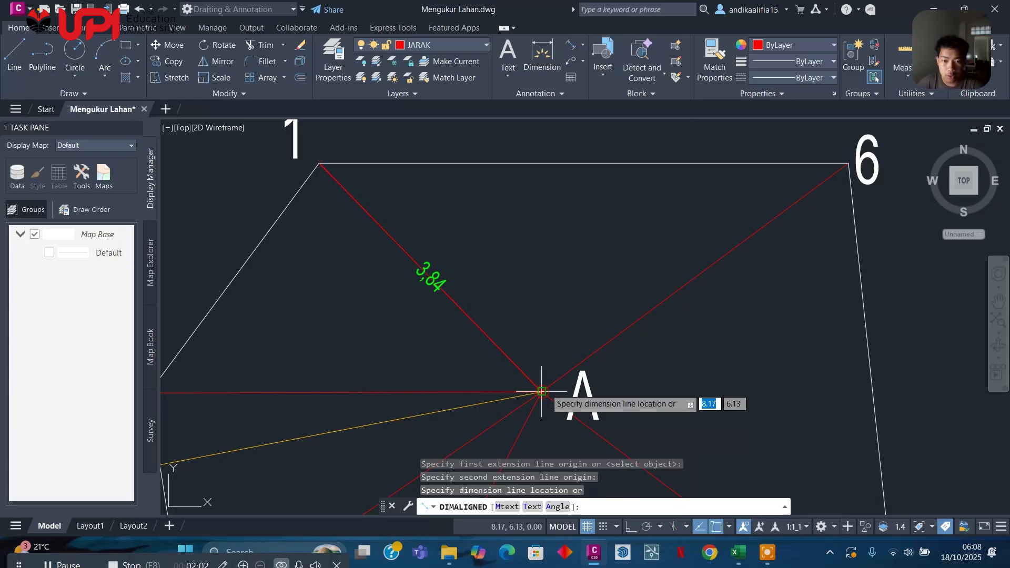
click(590, 340)
middle_drag(496, 254, 499, 312)
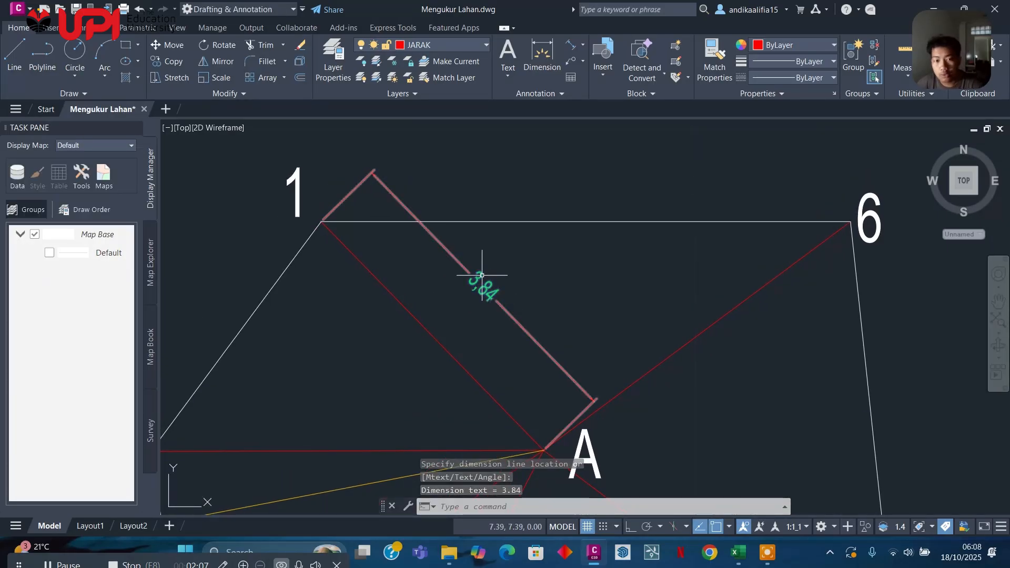
middle_drag(519, 354, 471, 284)
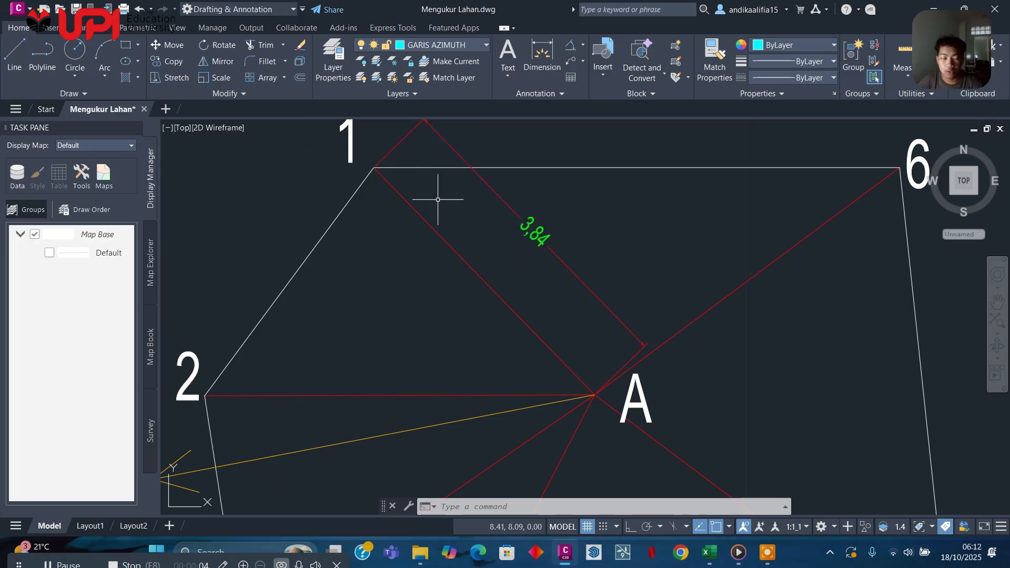
middle_drag(484, 225, 469, 253)
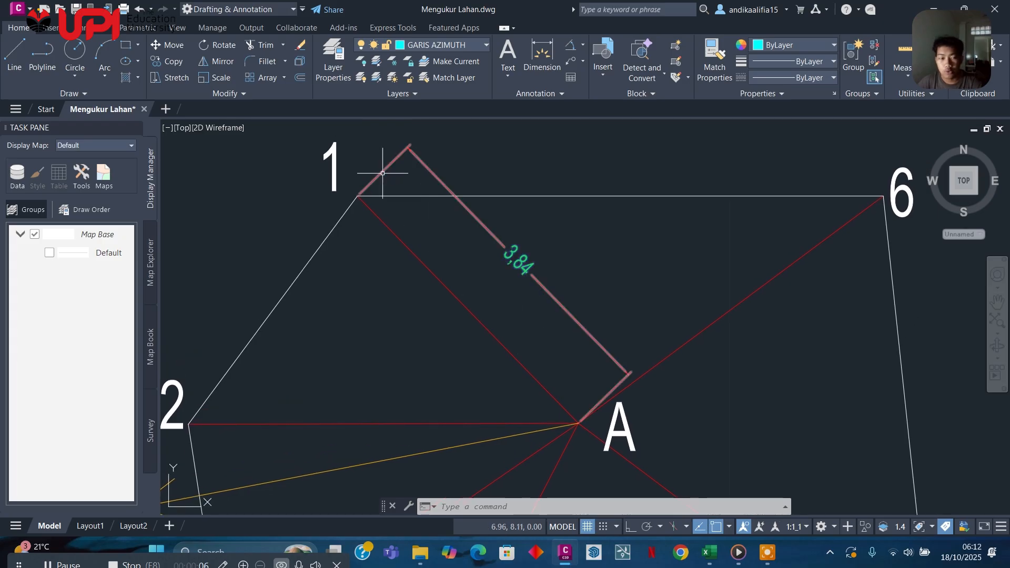
In the Excel workbook Perhitungan, enter the headers NAMA, JARAK and SUDUT AZIMUTH in D5:F5 and fit column F to its text.
click(710, 552)
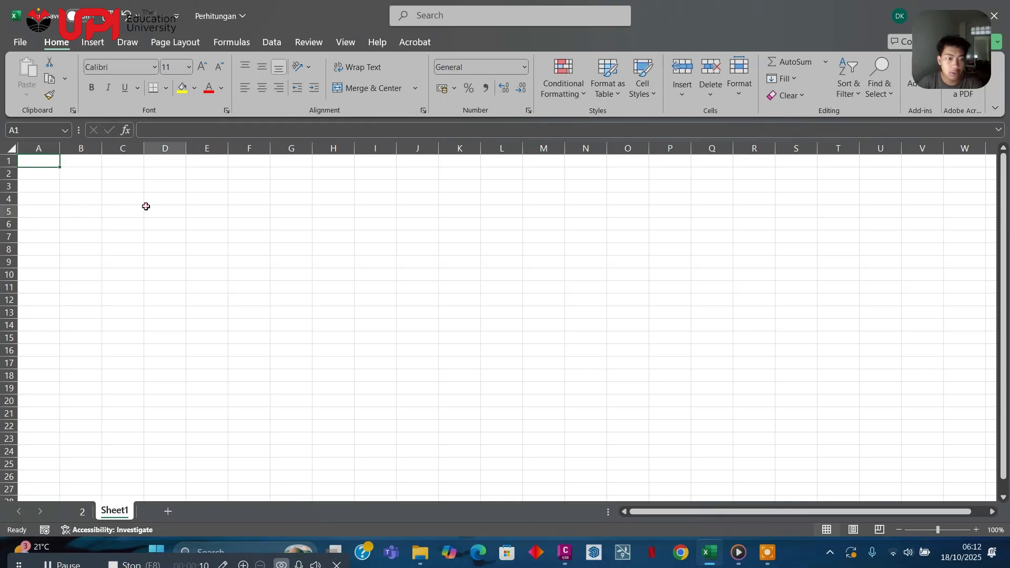
click(163, 211)
text(NAMA)
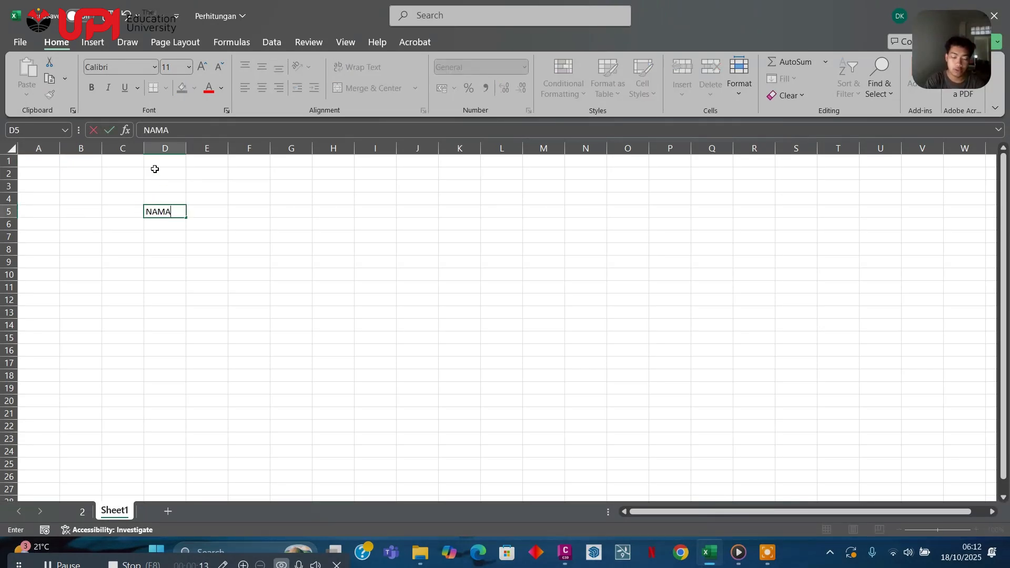
key(Tab)
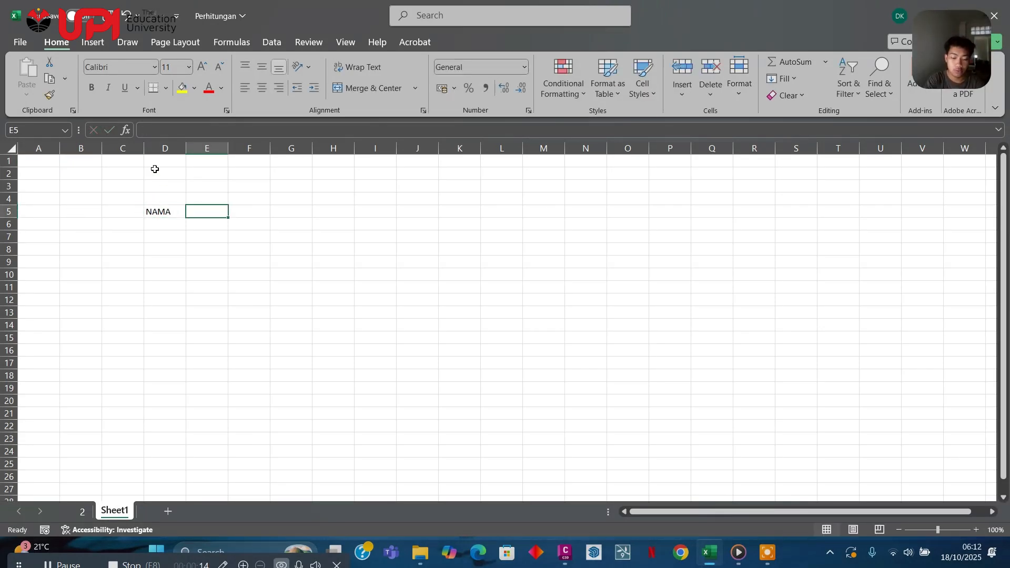
text(JARAK)
key(Tab)
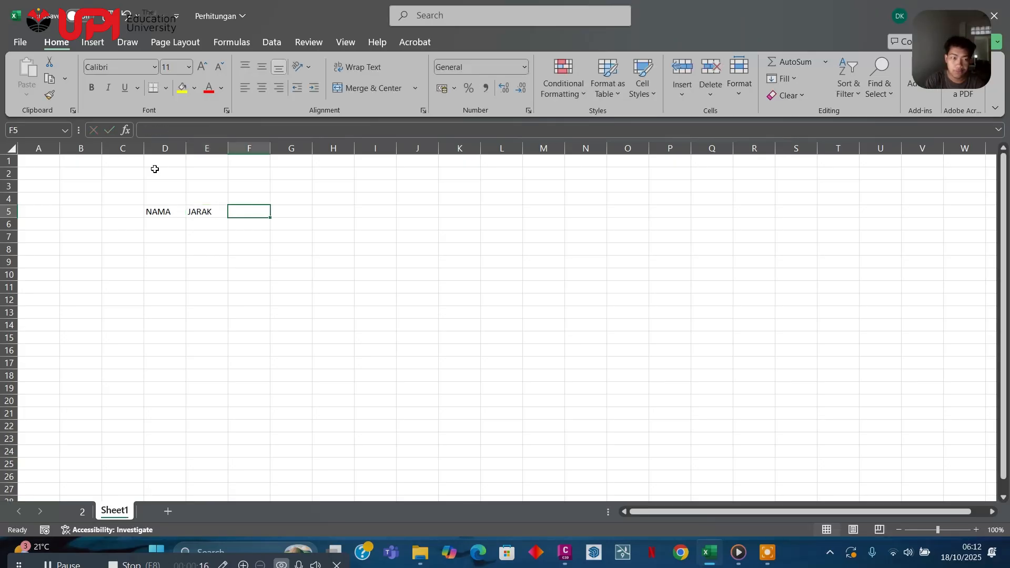
text(SUDUT AZIMUTH)
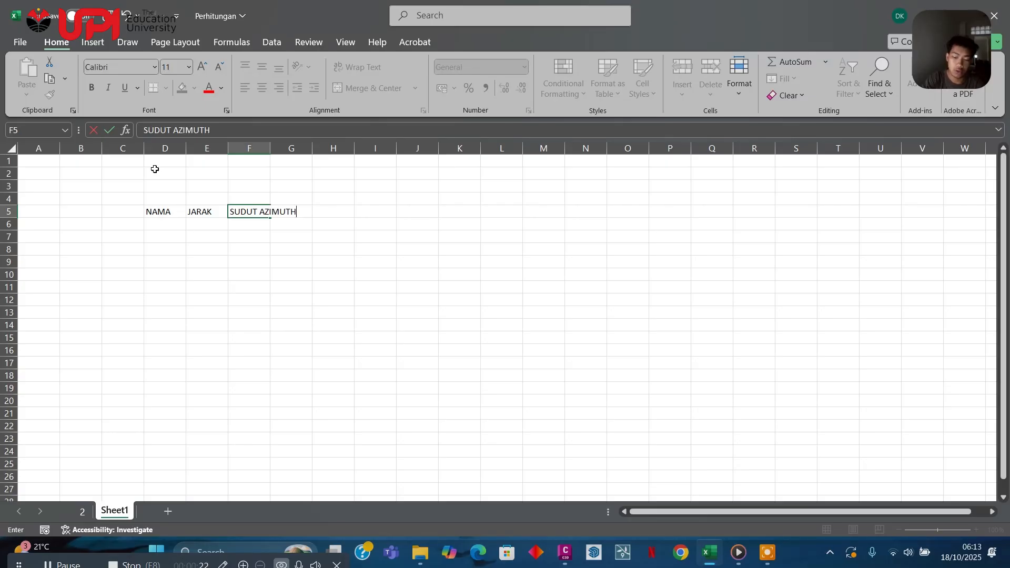
key(Return)
double_click(274, 146)
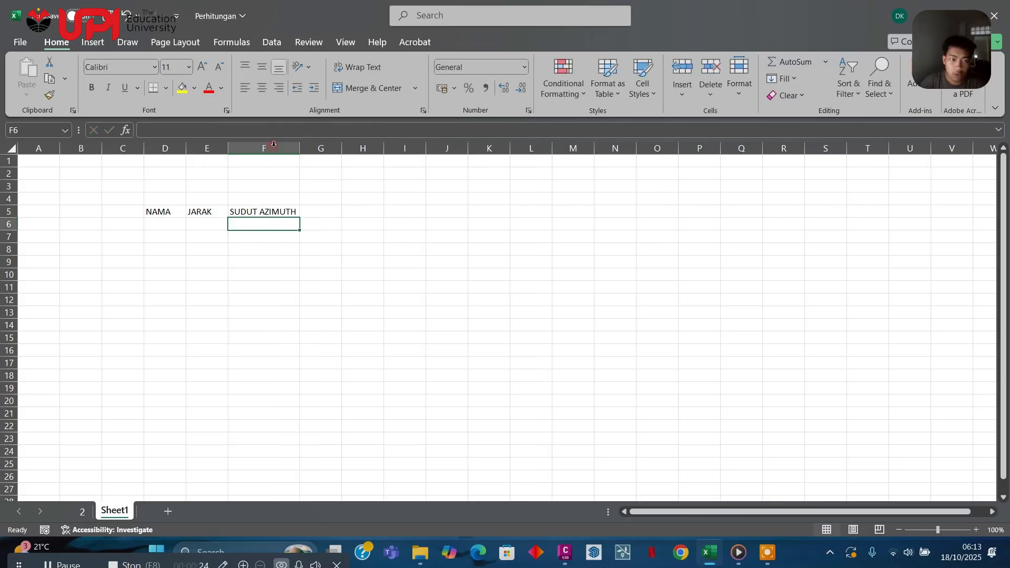
Fill the first table row with the name A1 in D6 and the distance 3,84 in E6.
click(152, 223)
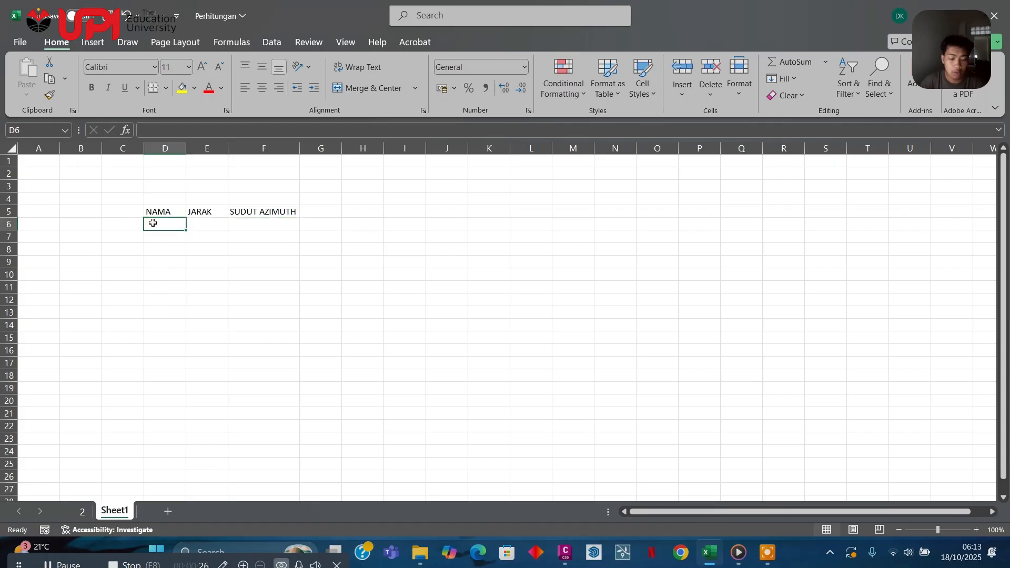
text(A1)
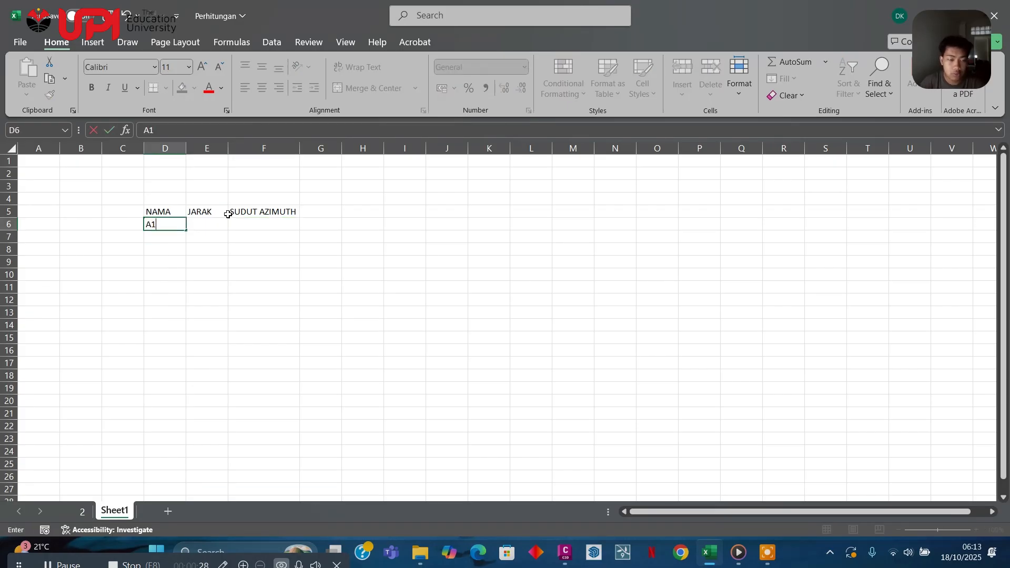
click(214, 222)
text(3)
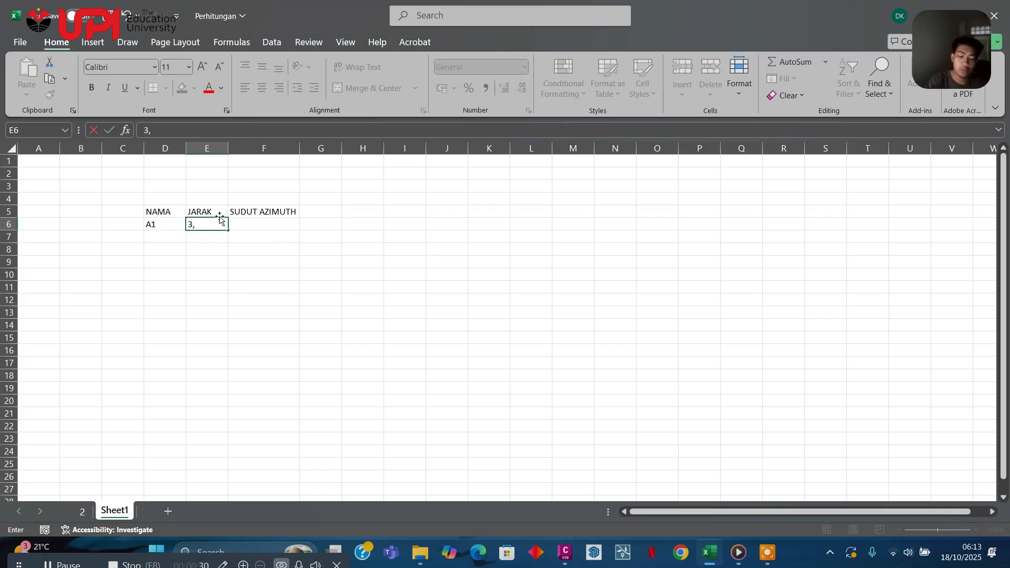
text(,84)
key(Return)
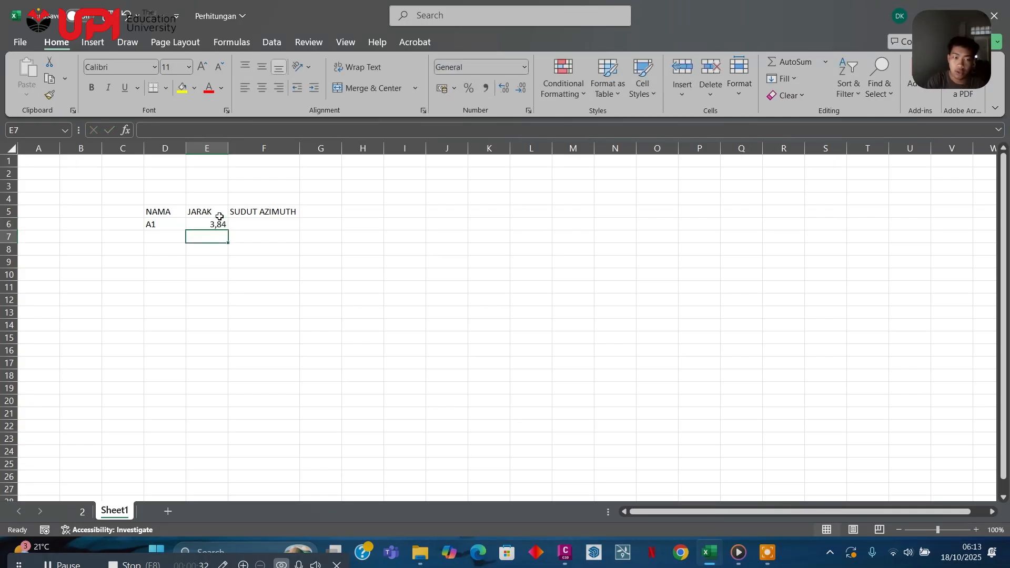
key(Right)
key(Up)
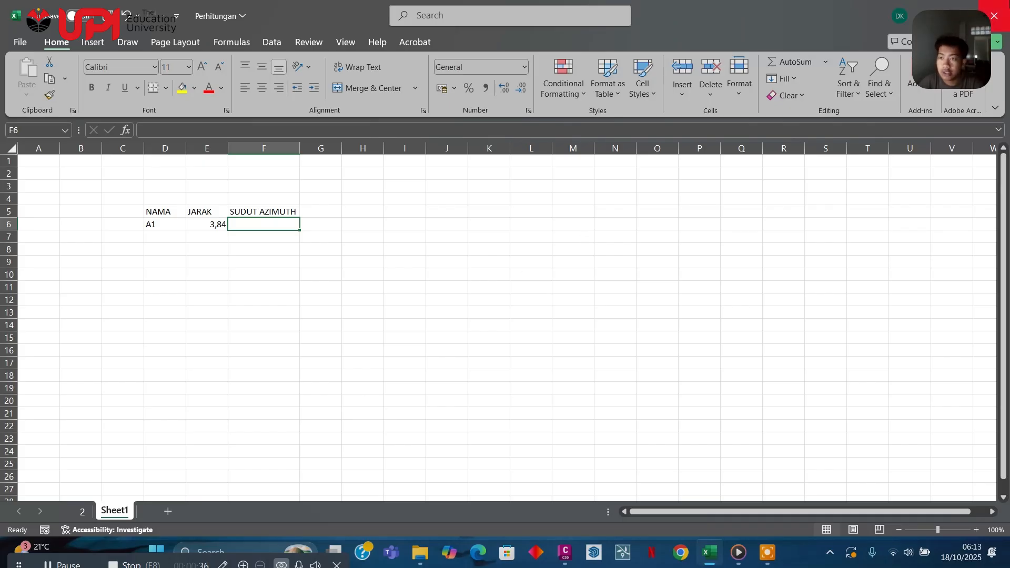
Back in the AutoCAD drawing, add an angular dimension with its vertex at A, from the north arrow's tip to corner 1.
click(936, 9)
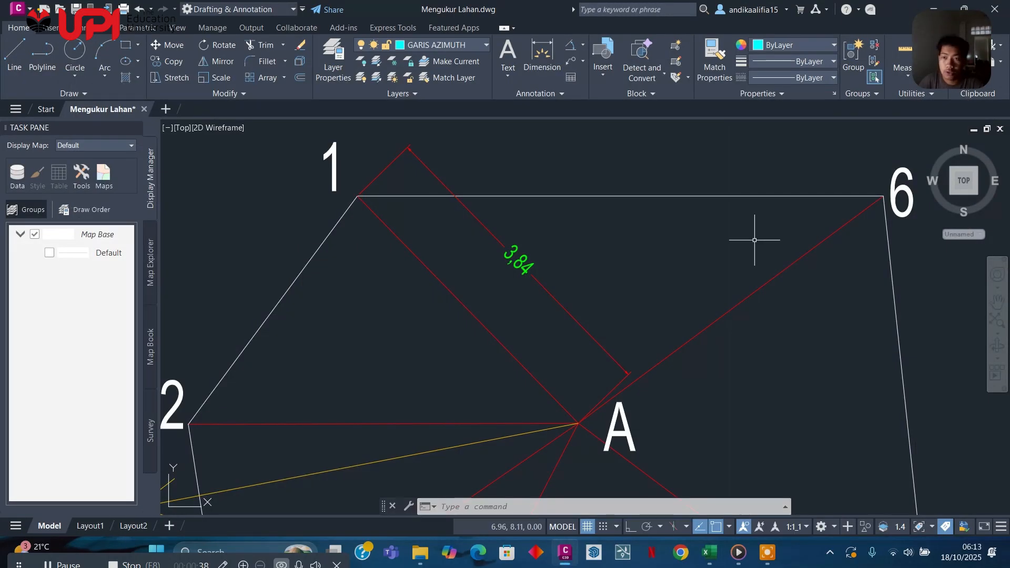
middle_drag(533, 265, 626, 202)
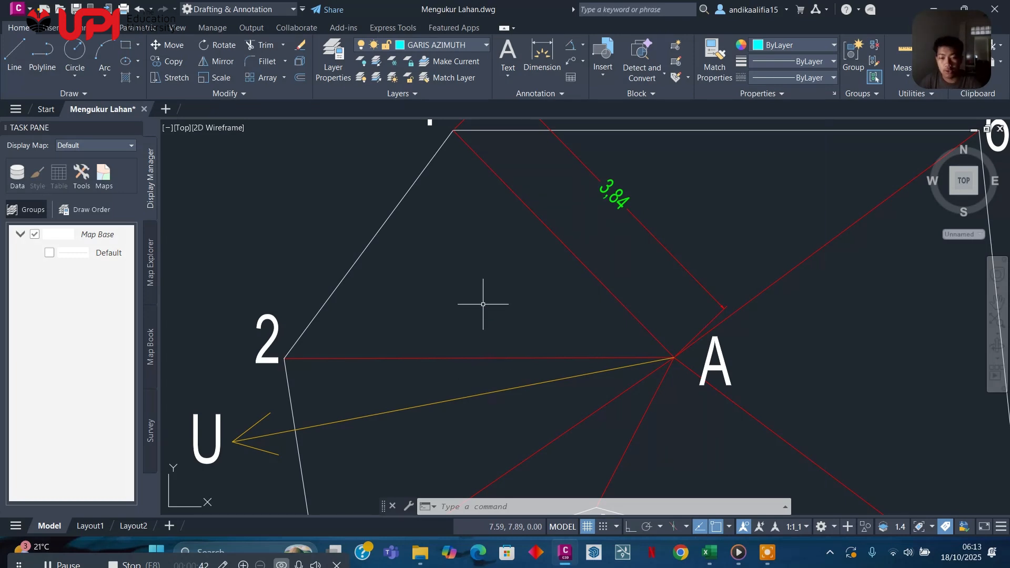
click(582, 45)
click(600, 118)
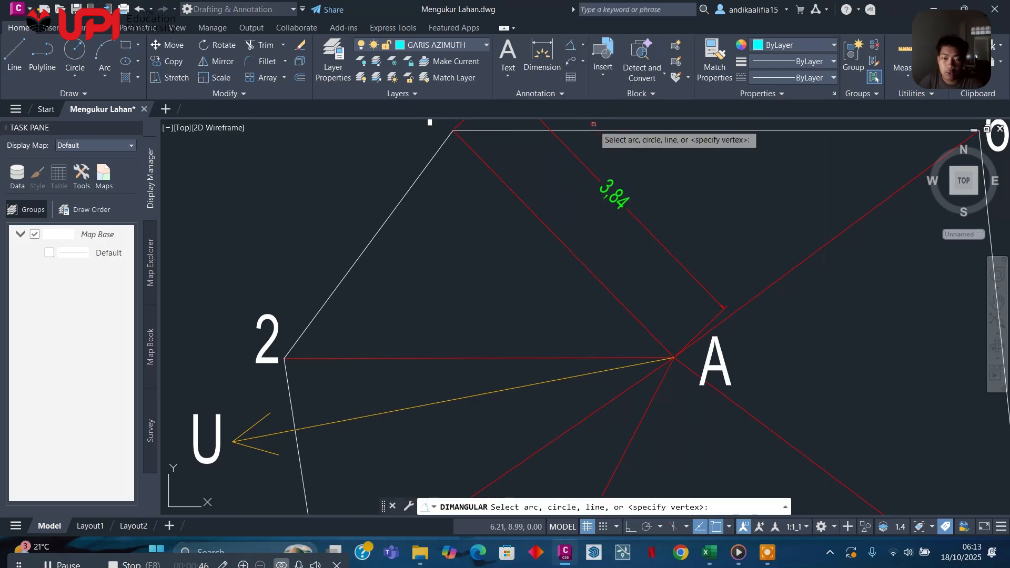
key(Return)
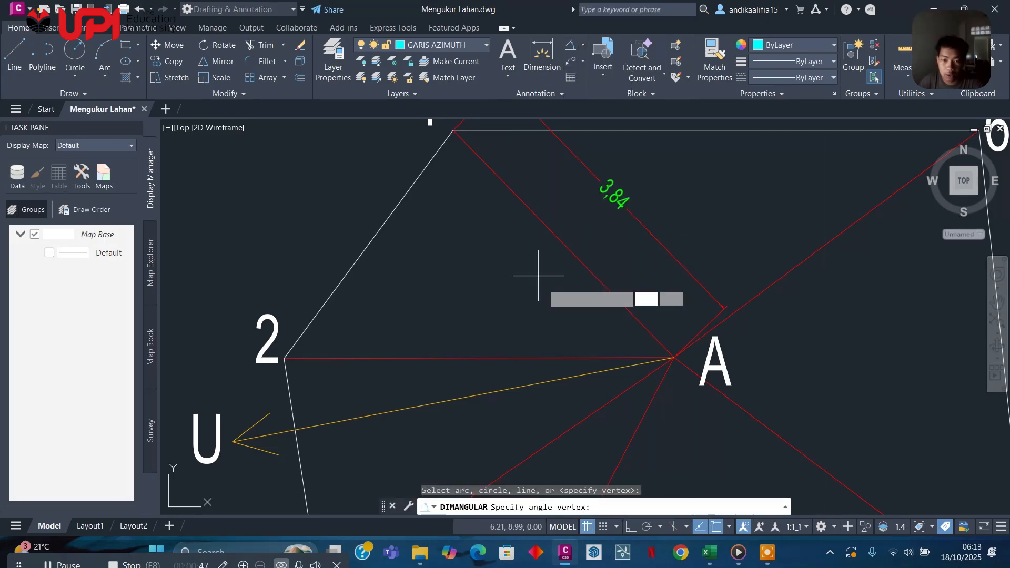
click(674, 358)
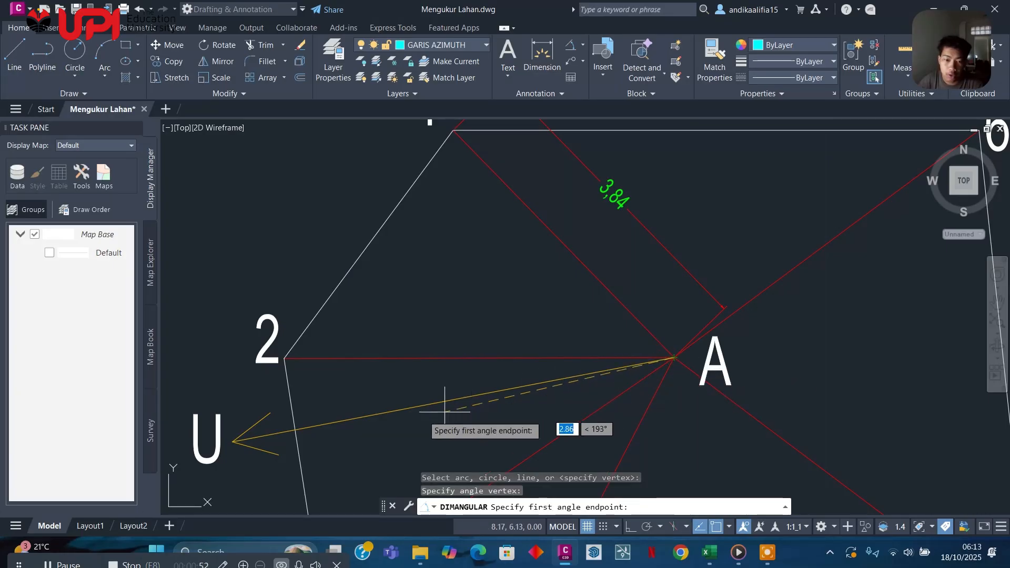
click(233, 441)
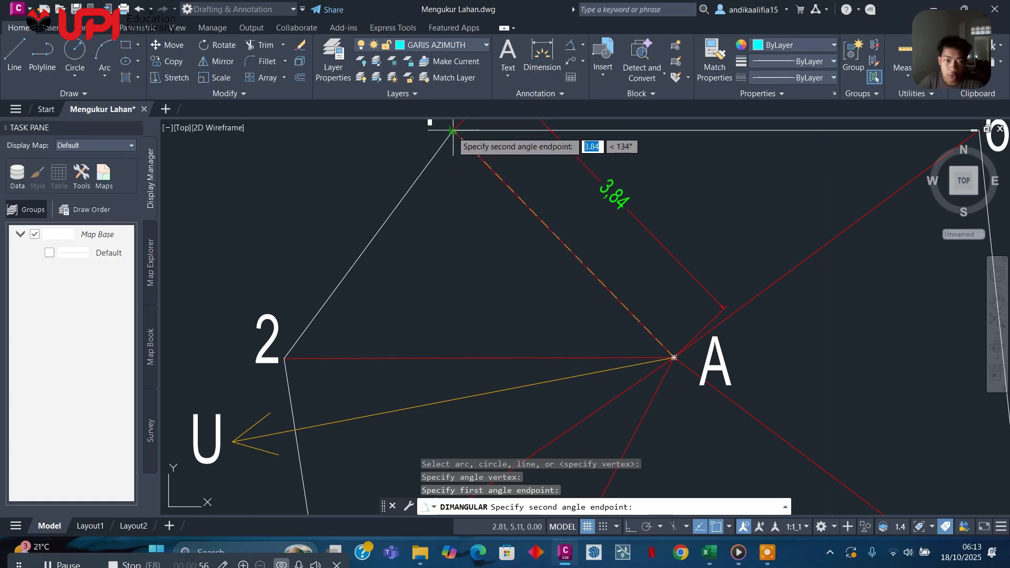
middle_drag(453, 130, 448, 154)
scroll(448, 154, down, 2)
click(448, 154)
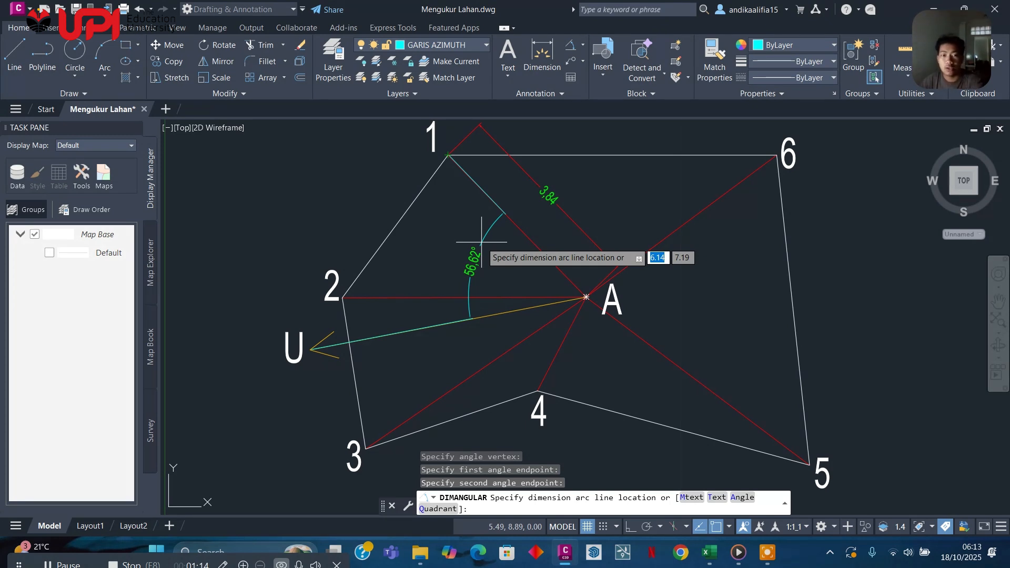
scroll(482, 243, up, 2)
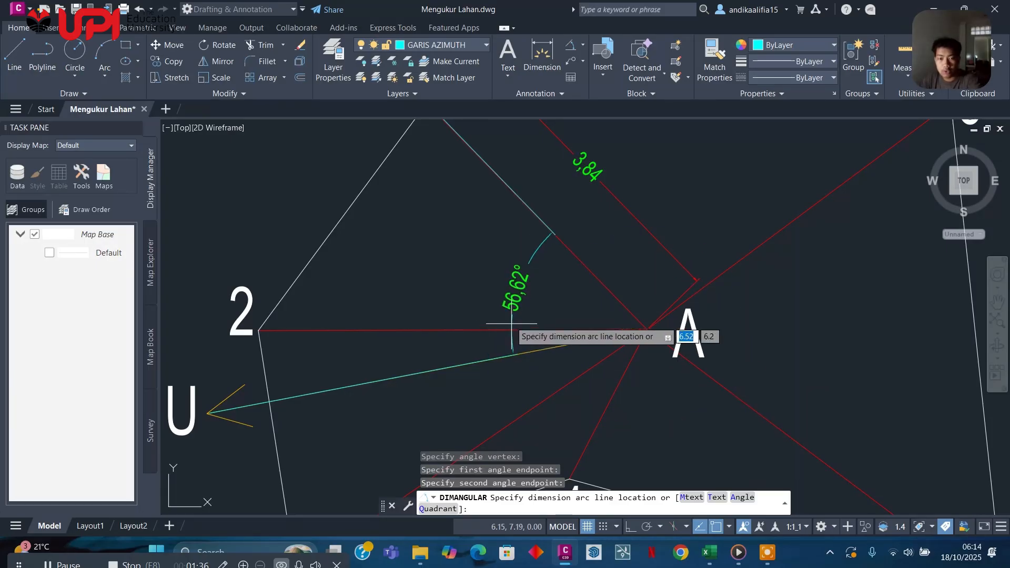
click(488, 289)
Examine the azimuth angle dimension between the north arrow and the line from A to corner 1.
scroll(453, 297, down, 4)
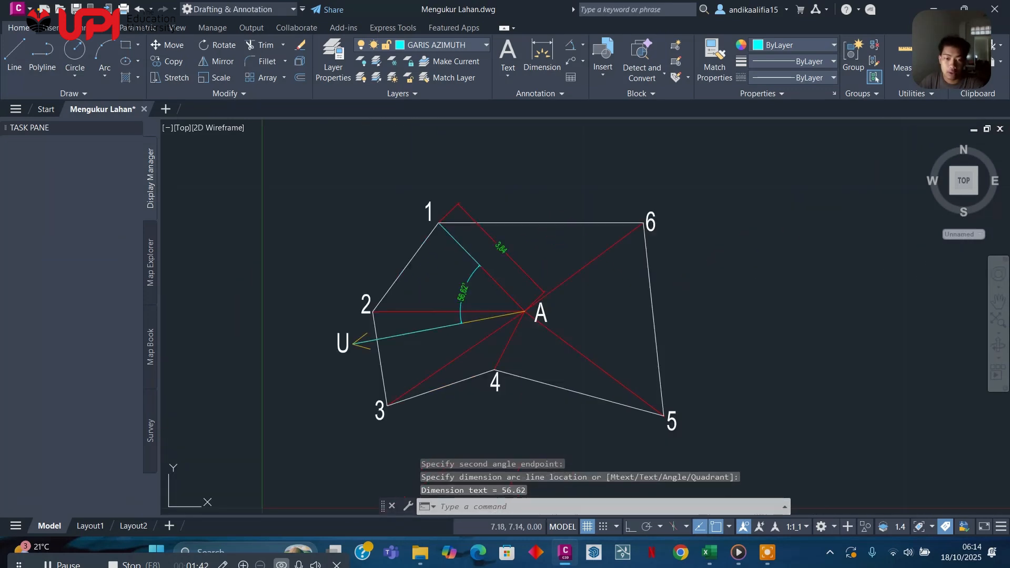
mouse_move(522, 280)
middle_down()
mouse_move(543, 310)
mouse_move(526, 309)
middle_up()
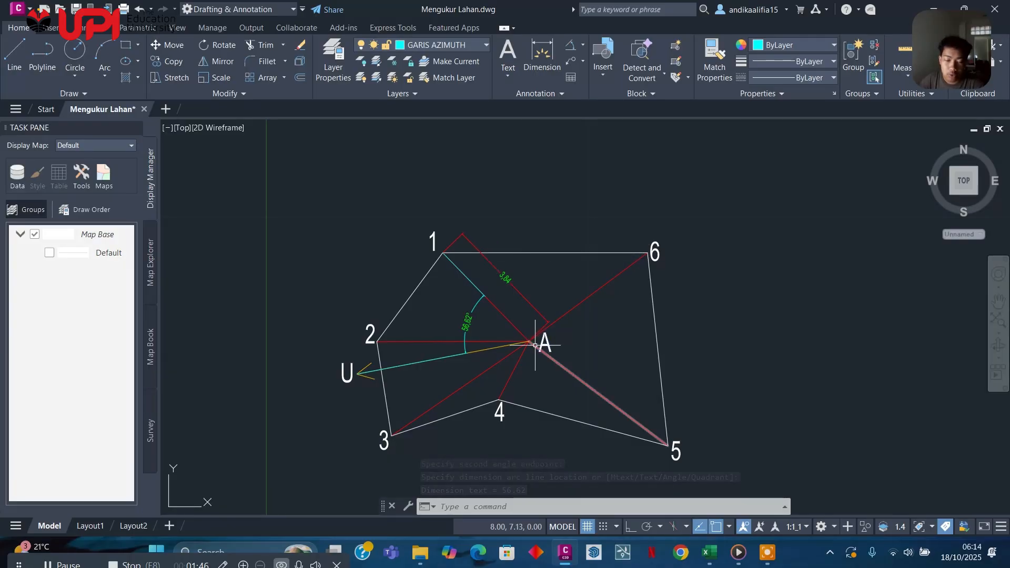
scroll(535, 346, up, 5)
scroll(519, 379, down, 3)
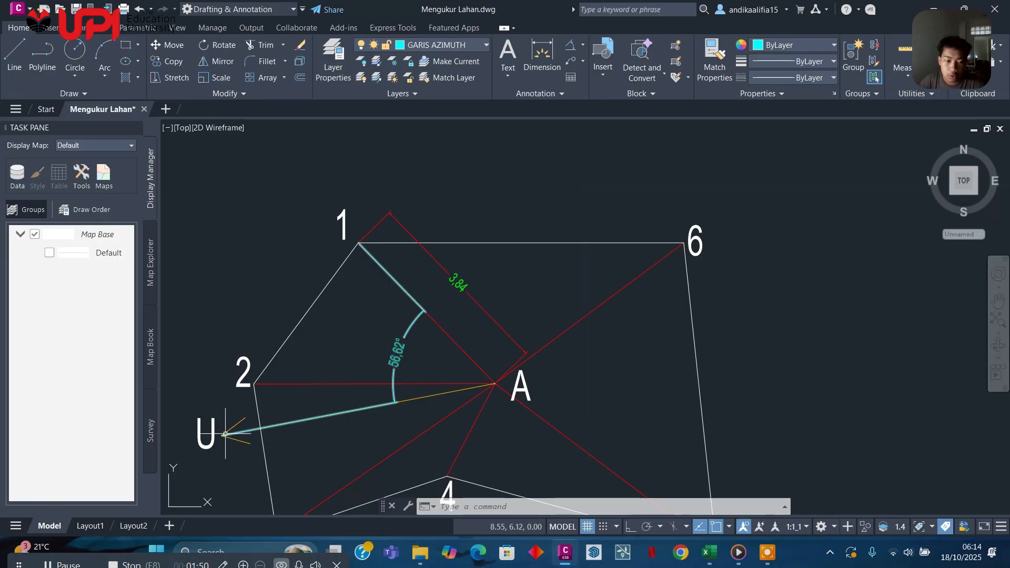
middle_drag(479, 266, 473, 222)
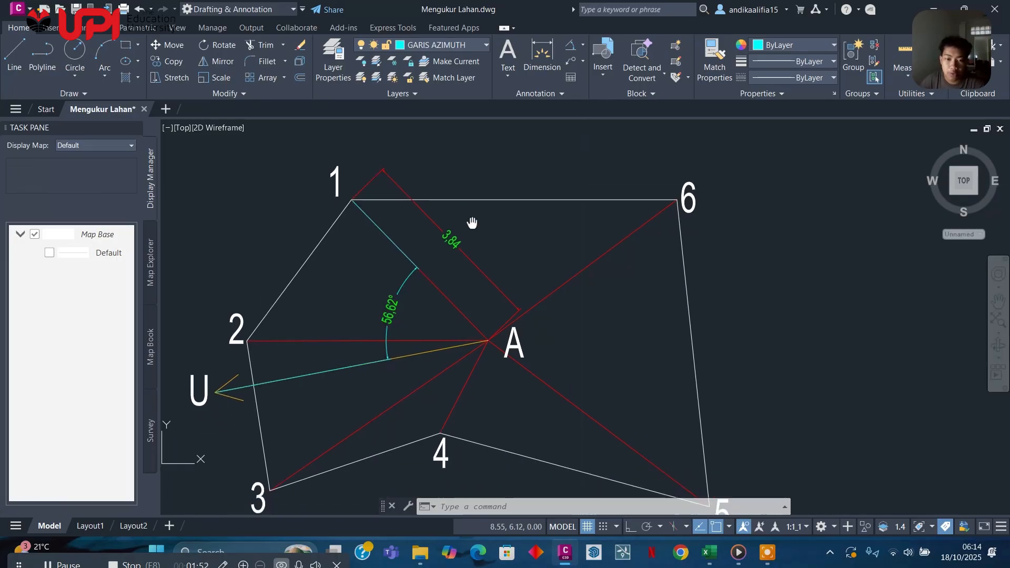
scroll(483, 211, down, 2)
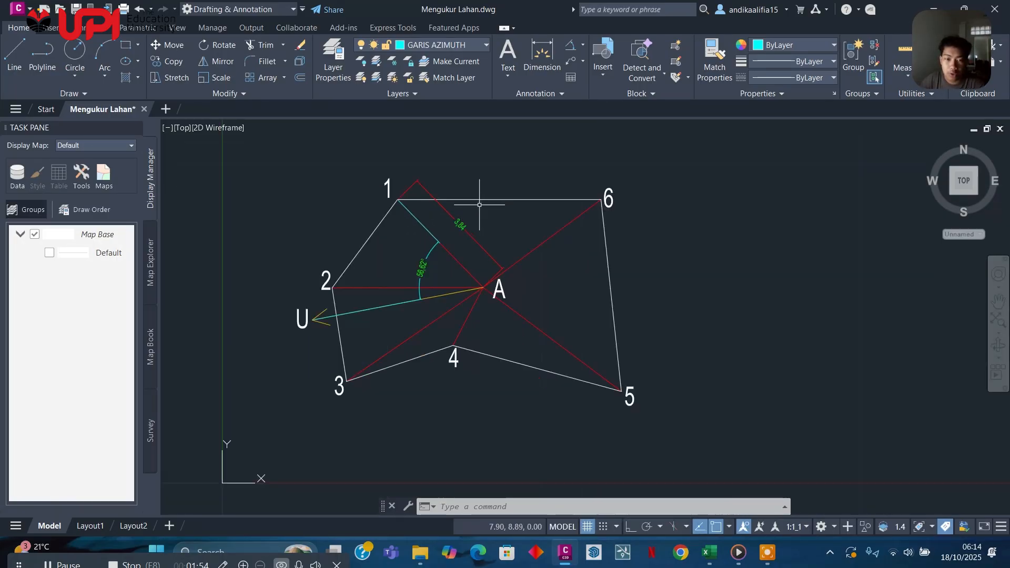
middle_drag(595, 216, 553, 256)
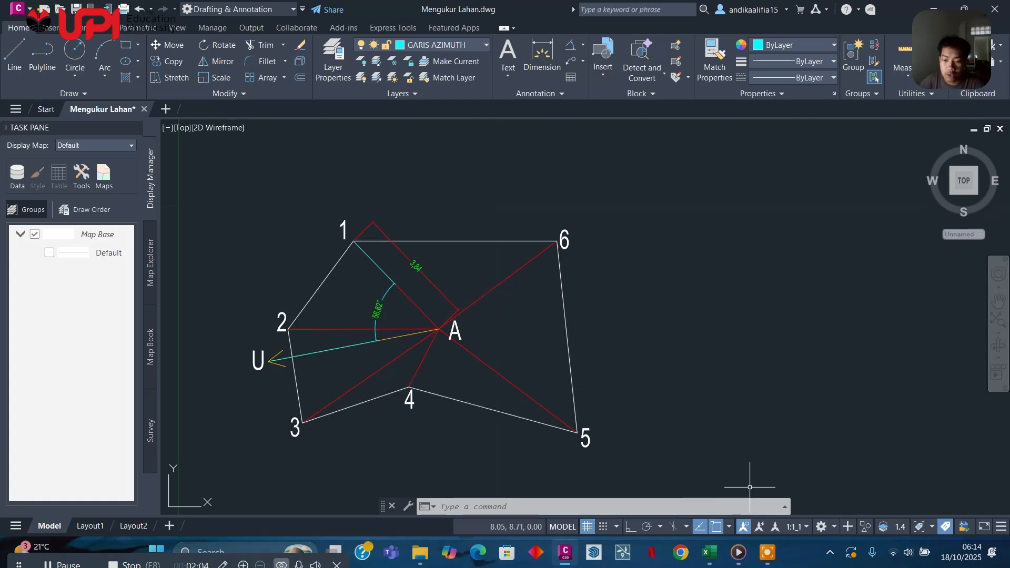
scroll(378, 308, up, 4)
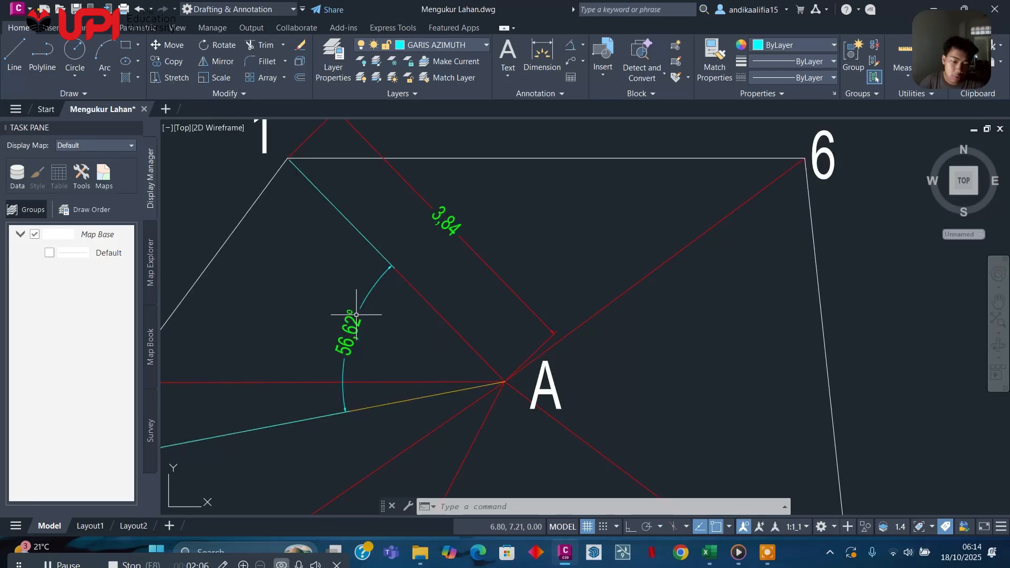
In the Excel workbook Perhitungan, enter 56,62 in F6 as the azimuth angle for A1.
scroll(632, 351, down, 4)
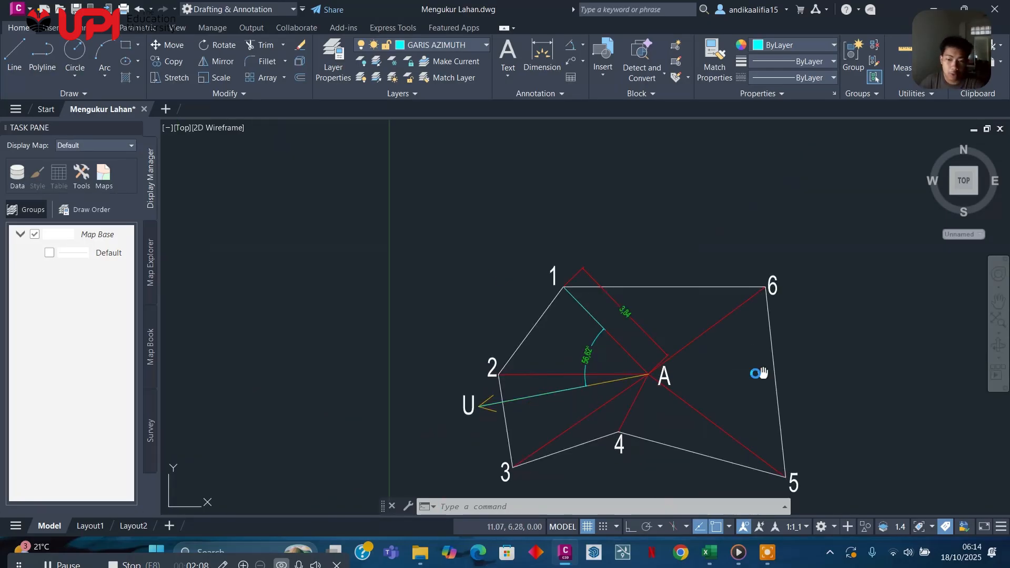
click(709, 552)
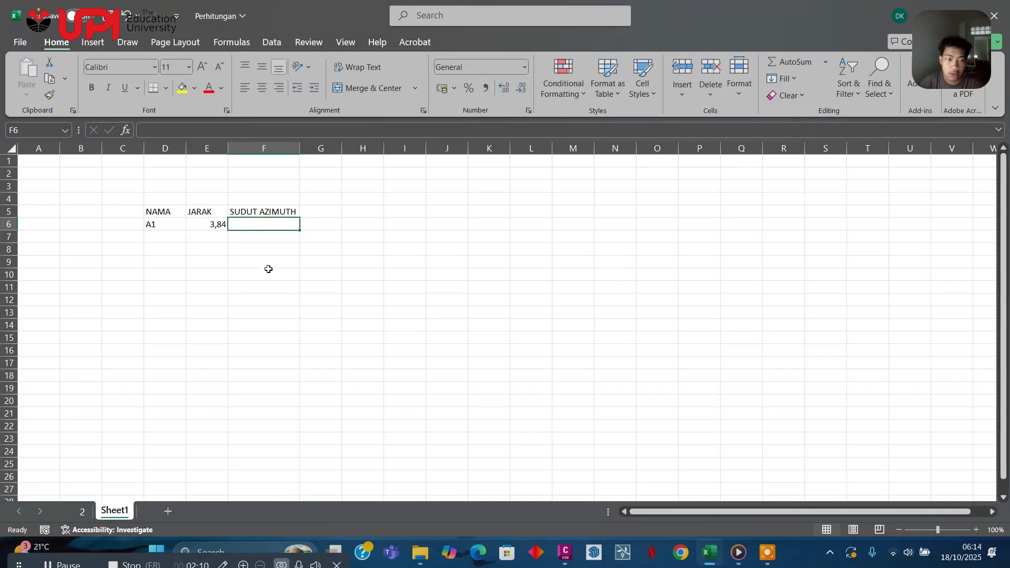
text(66,62)
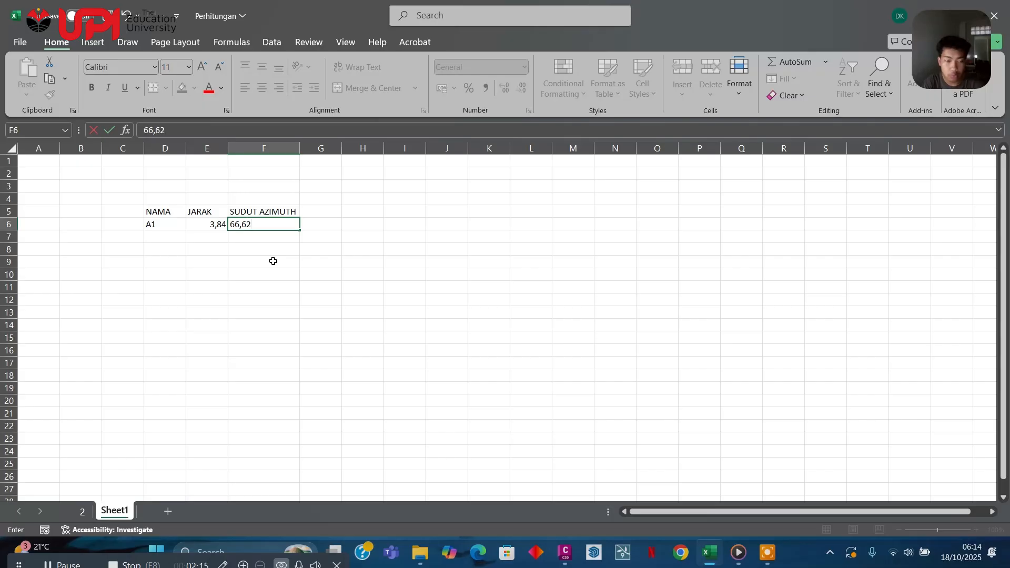
key(Return)
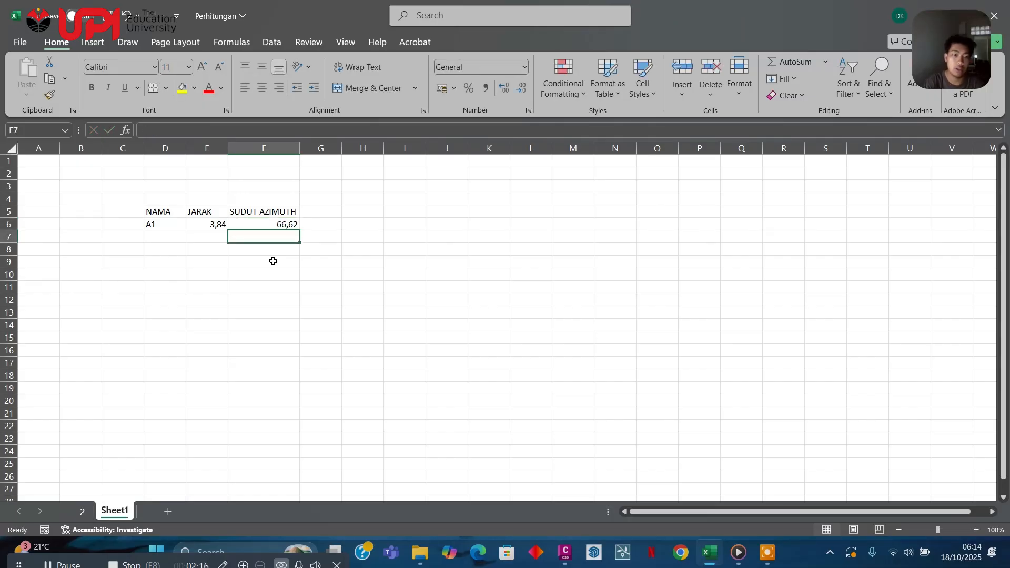
click(263, 223)
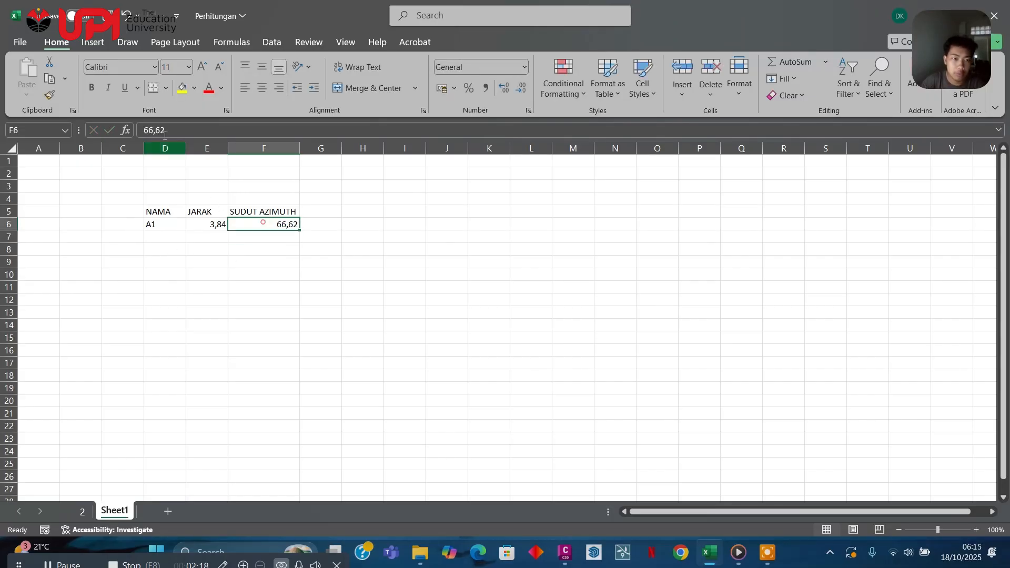
click(146, 131)
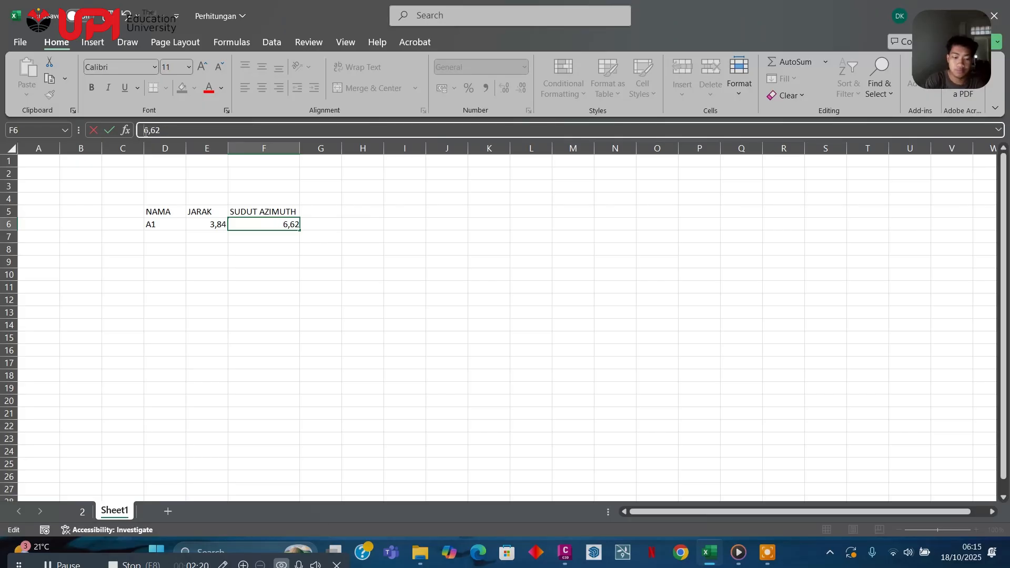
key(Return)
click(251, 250)
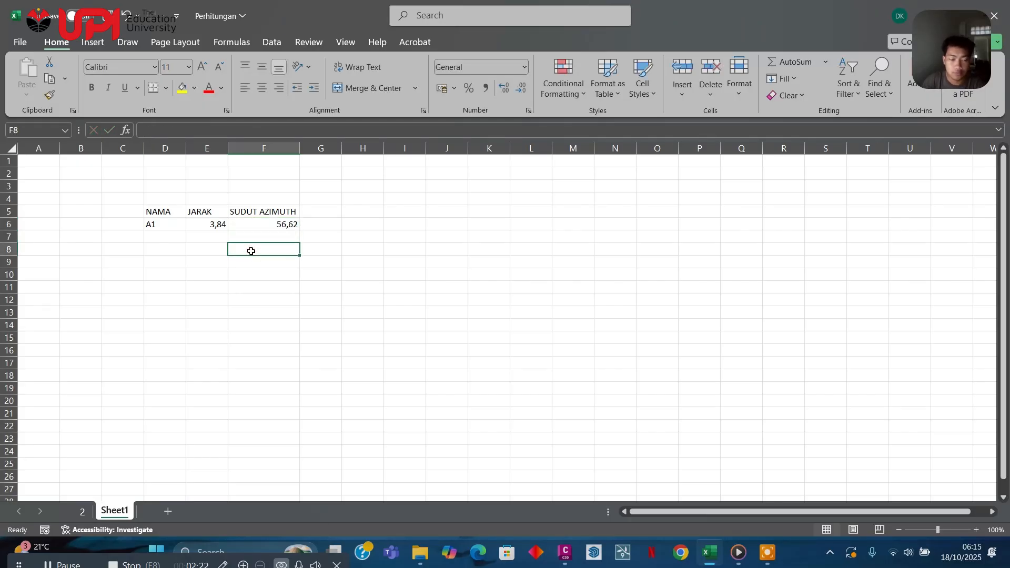
Back in the AutoCAD drawing, examine the azimuth angle dimensions from north arrow U to each parcel corner around A, leaving the pending linear dimension command.
click(944, 4)
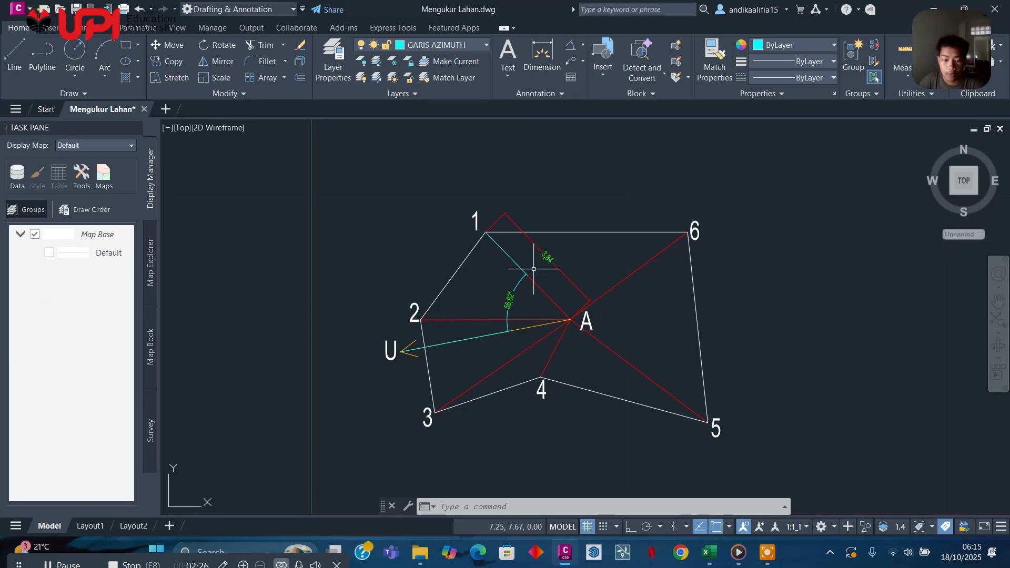
middle_drag(542, 265, 529, 286)
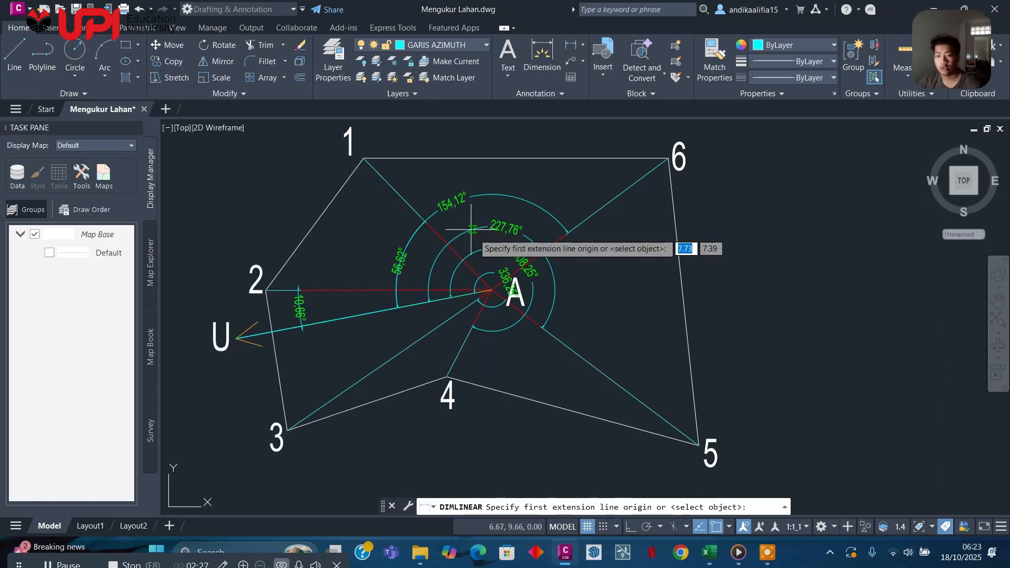
middle_drag(487, 236, 512, 187)
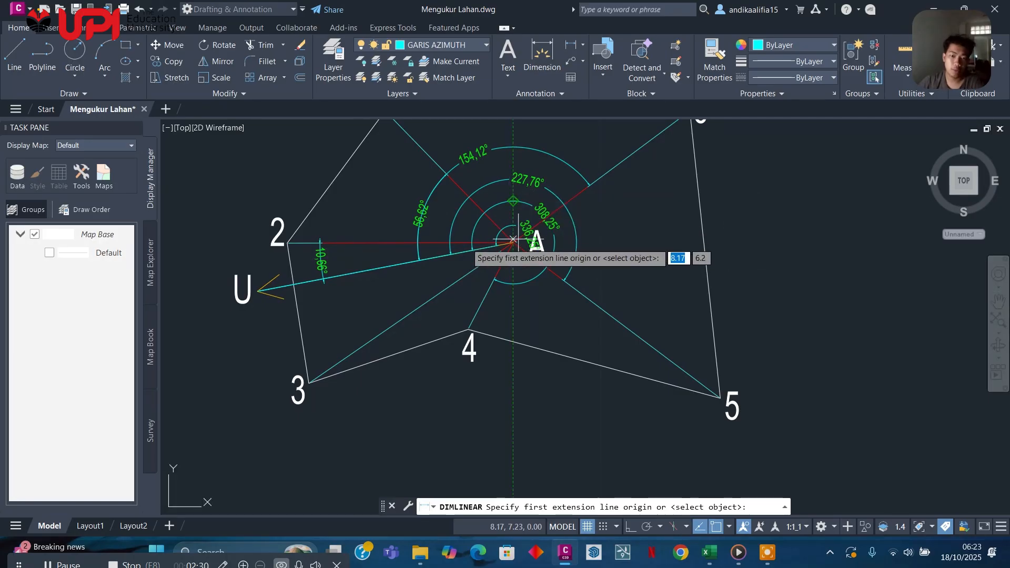
middle_drag(450, 242, 421, 349)
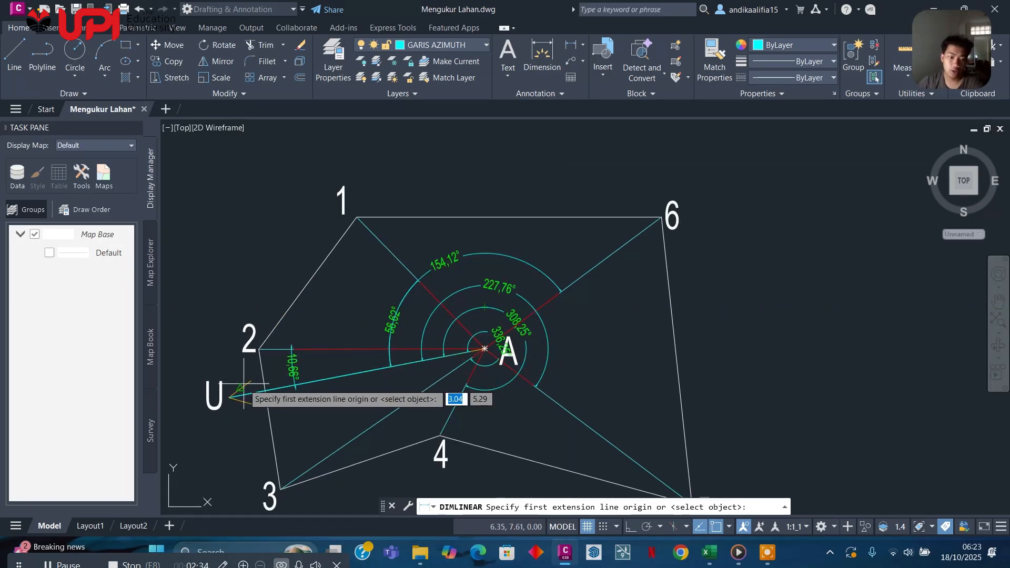
scroll(250, 365, up, 5)
scroll(423, 398, down, 2)
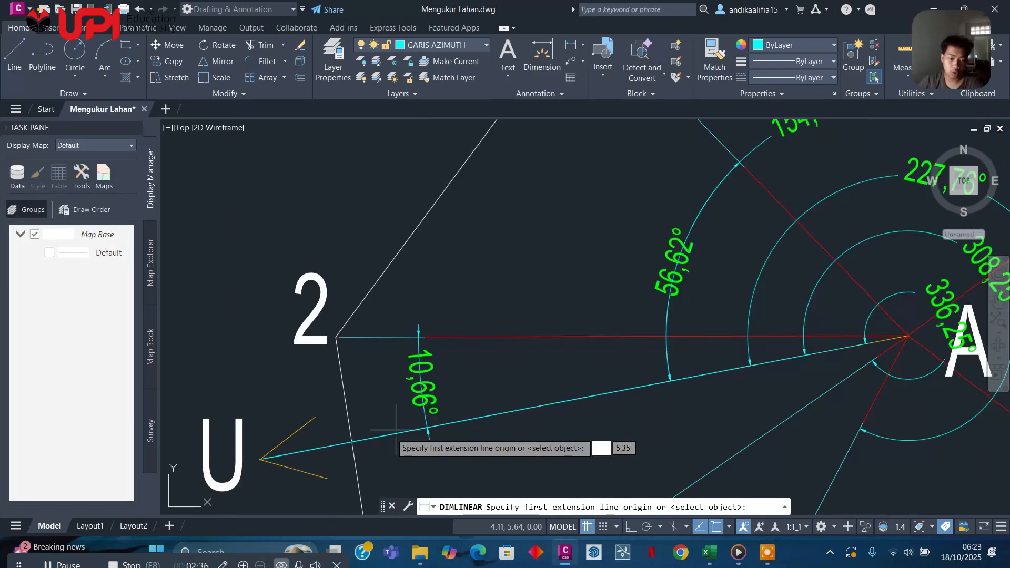
middle_drag(802, 359, 682, 373)
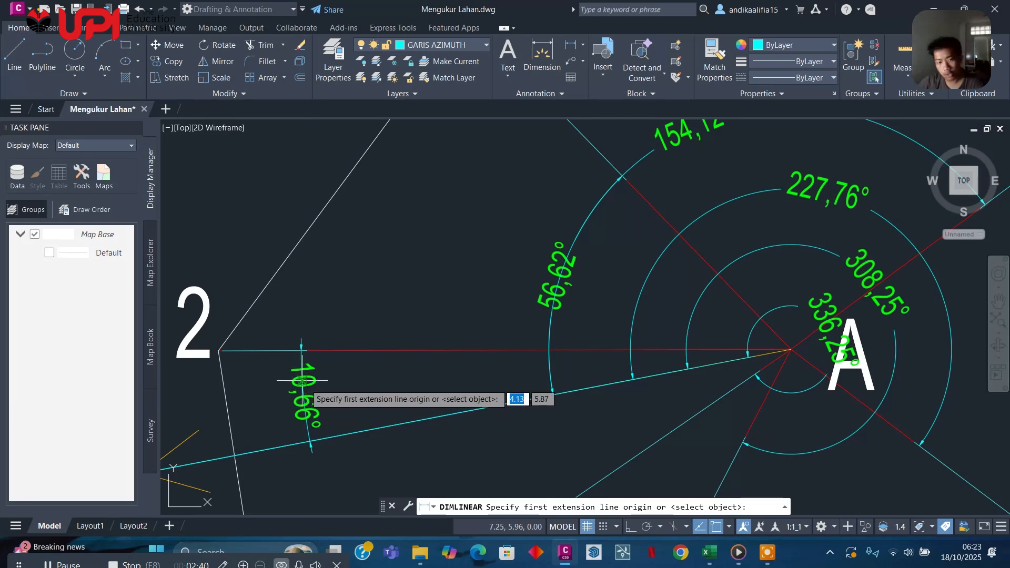
scroll(506, 281, down, 3)
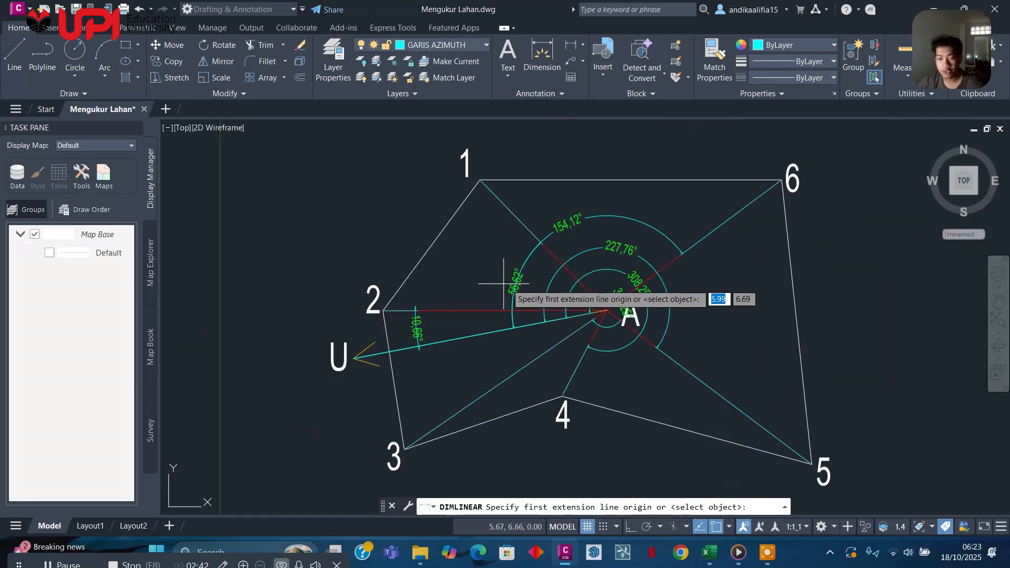
middle_drag(506, 282, 404, 309)
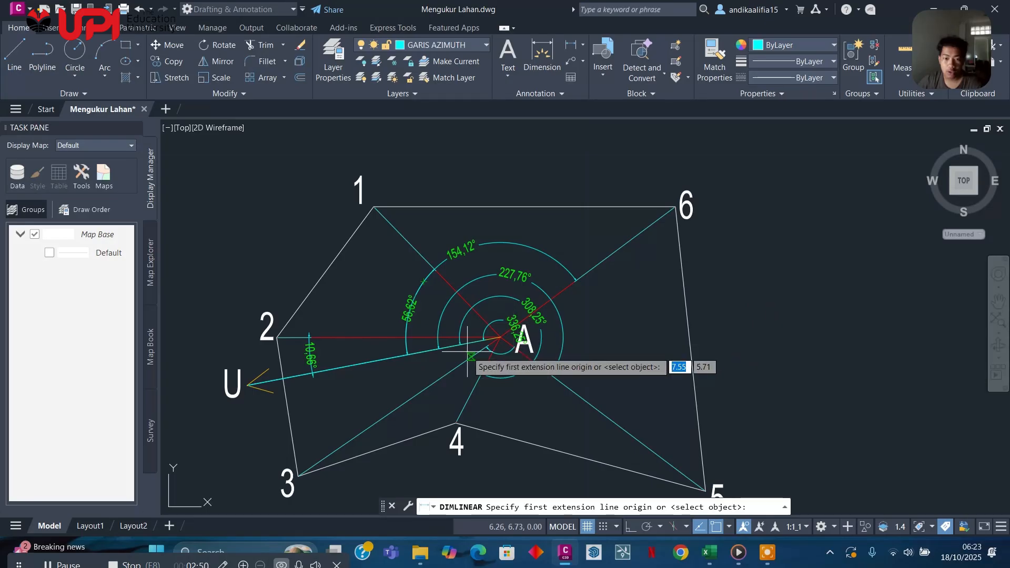
key(Escape)
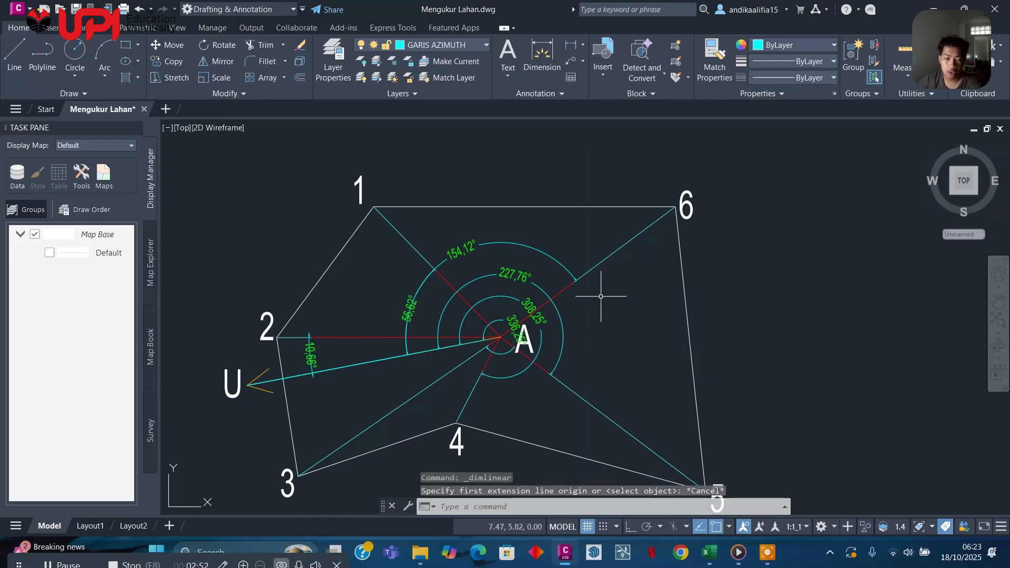
click(310, 352)
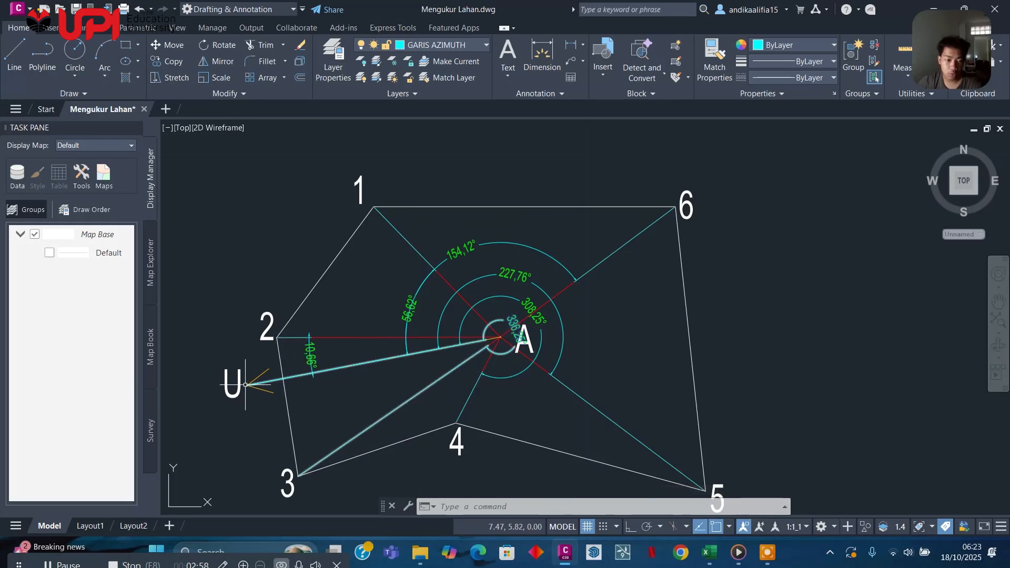
scroll(473, 383, up, 5)
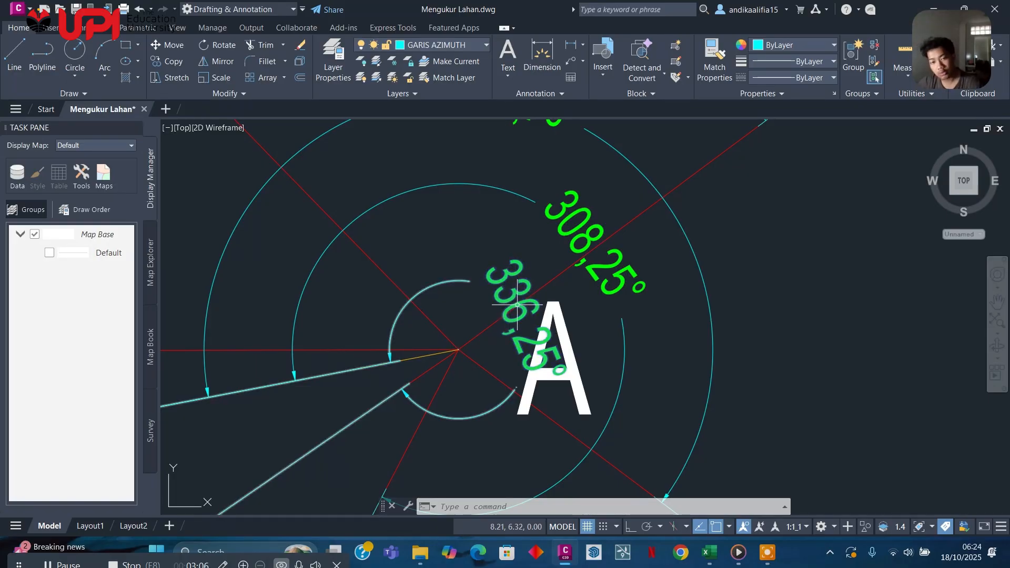
scroll(543, 337, down, 5)
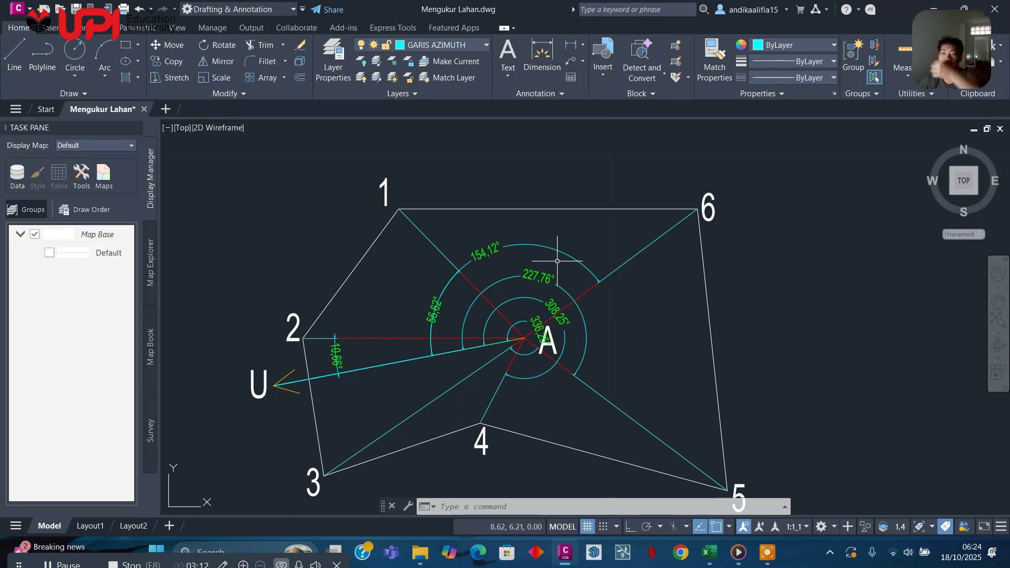
Switch to Excel and review the full calculation table on sheet 2, including A1's name, distance and azimuth columns.
click(709, 552)
click(176, 281)
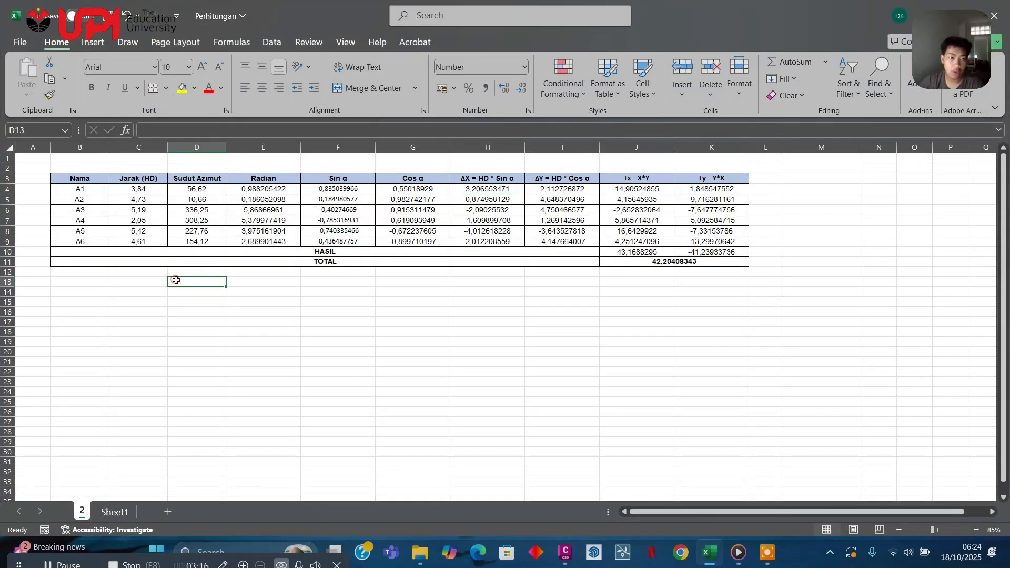
scroll(361, 274, right, 3)
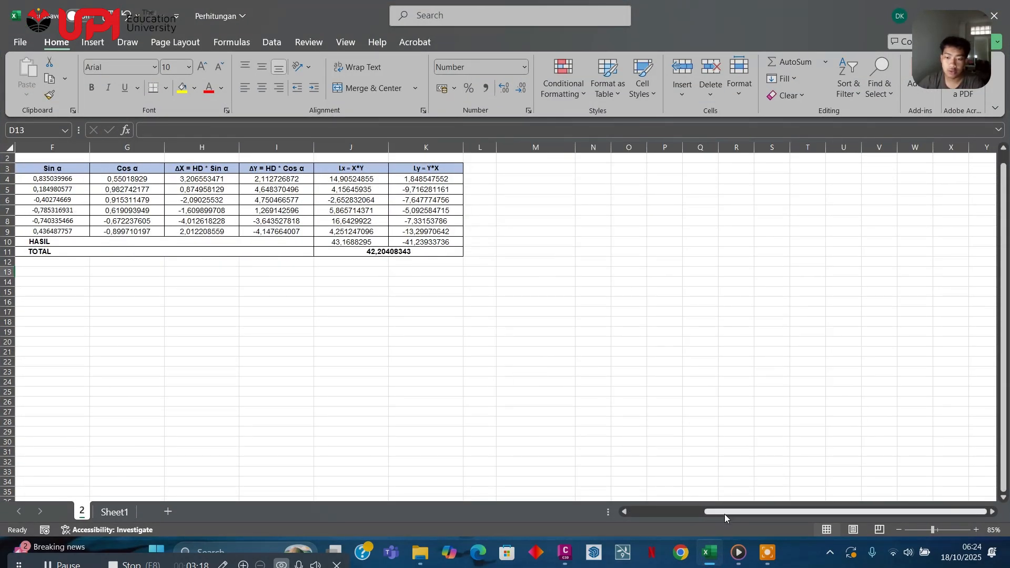
drag(726, 514, 623, 512)
scroll(252, 267, up, 1)
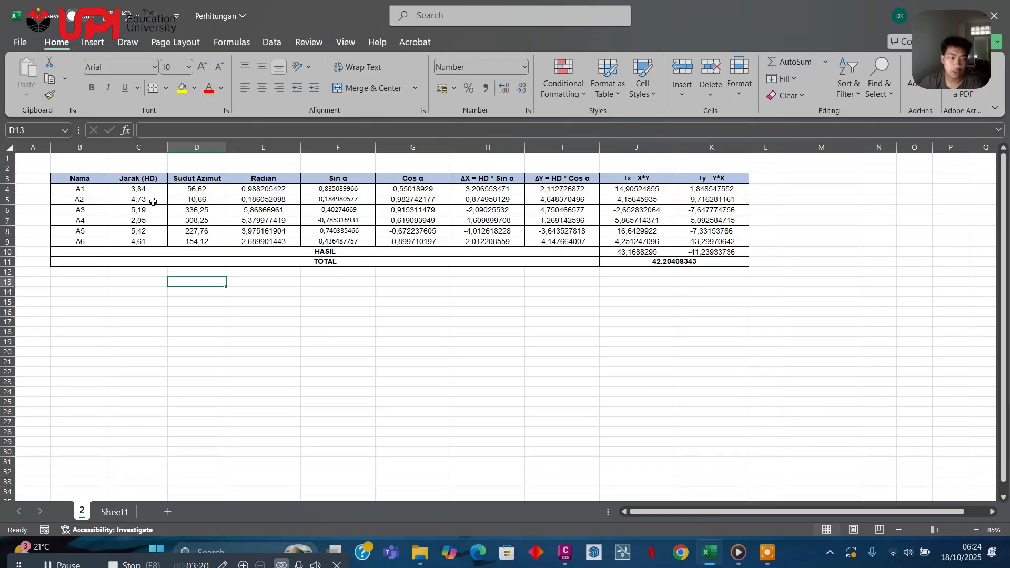
click(80, 181)
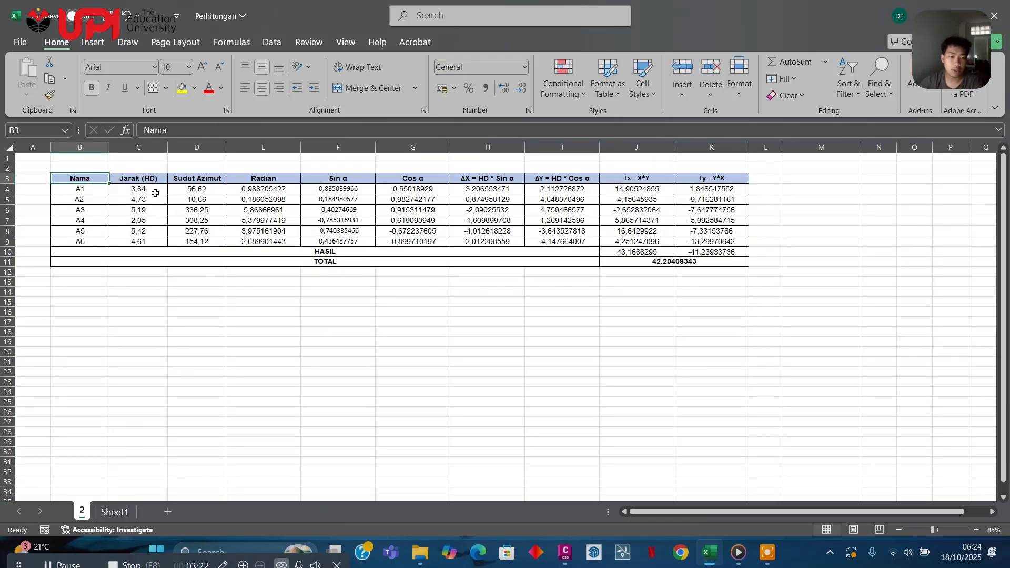
click(156, 194)
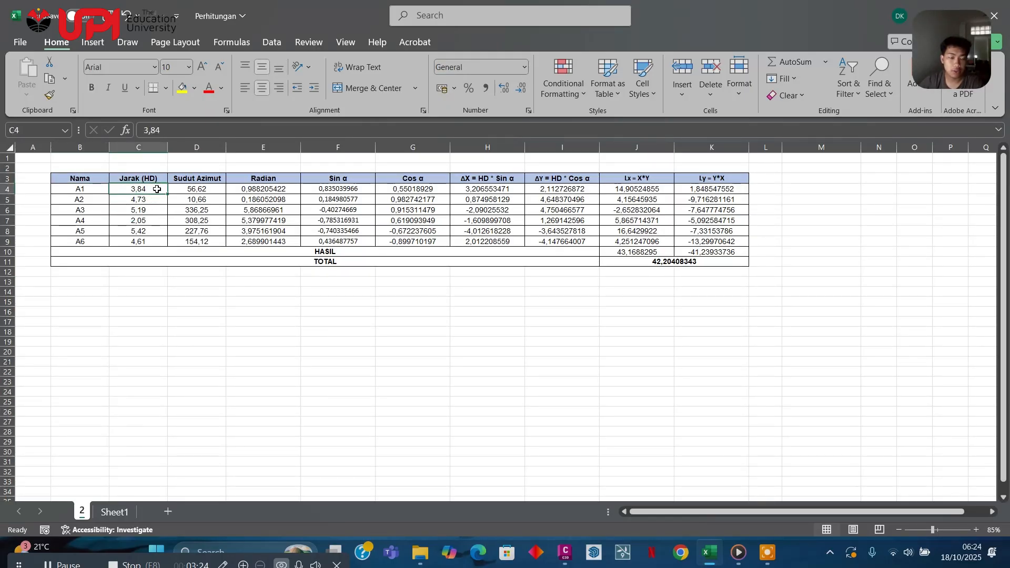
click(198, 190)
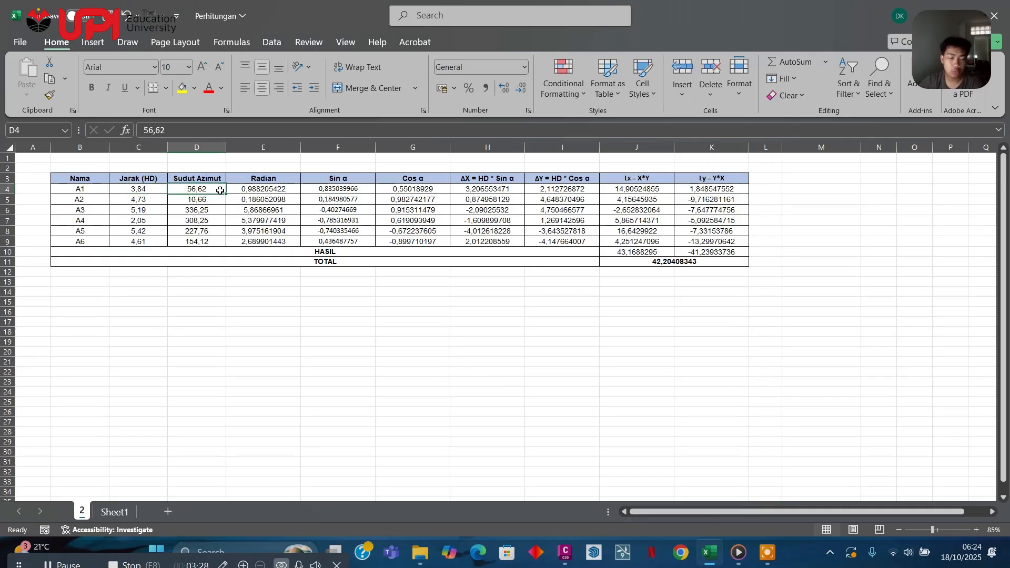
Inspect the Radian, Sin α and Cos α formulas in the A1 row, leaving them unedited.
click(266, 189)
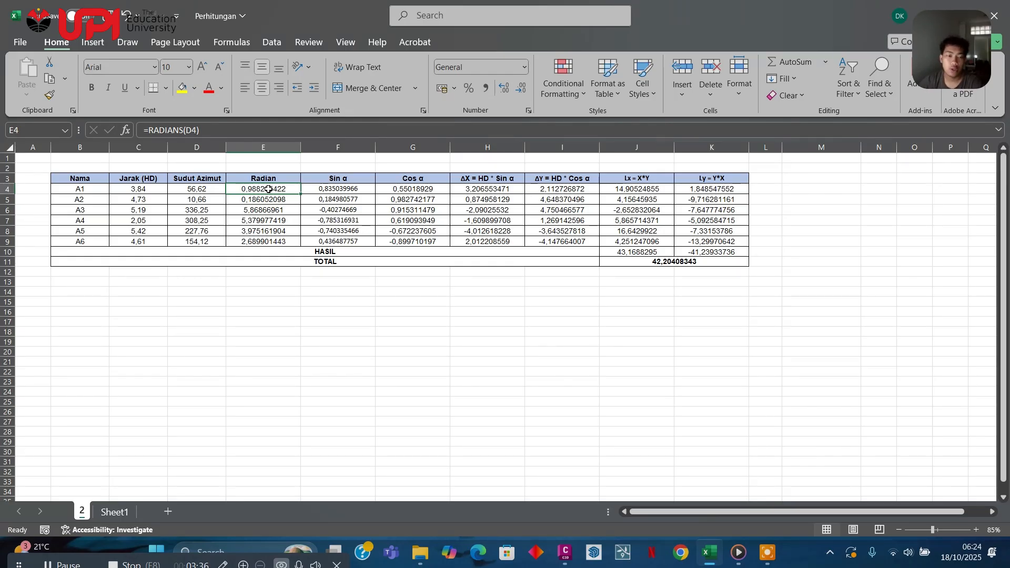
click(324, 192)
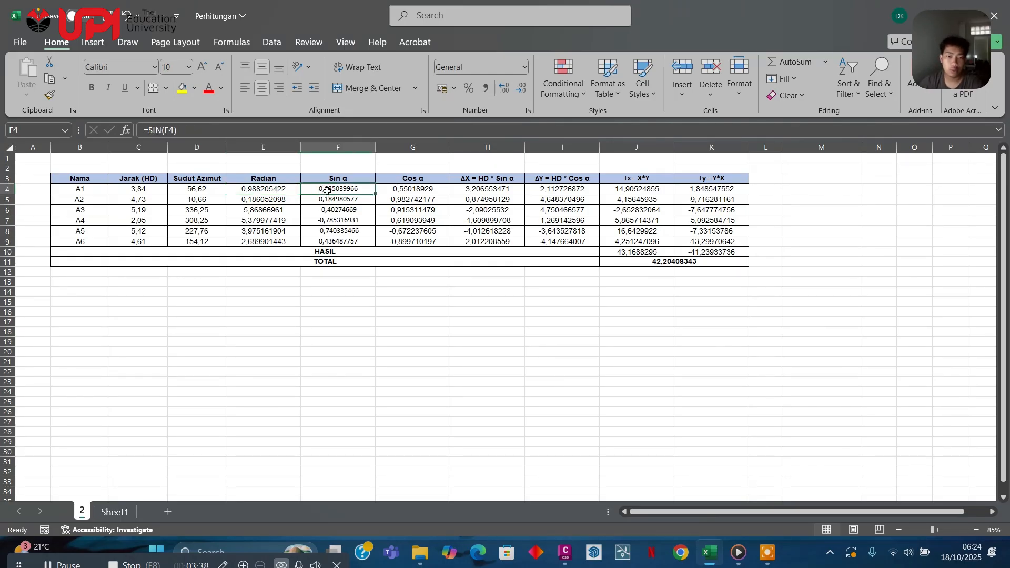
double_click(329, 190)
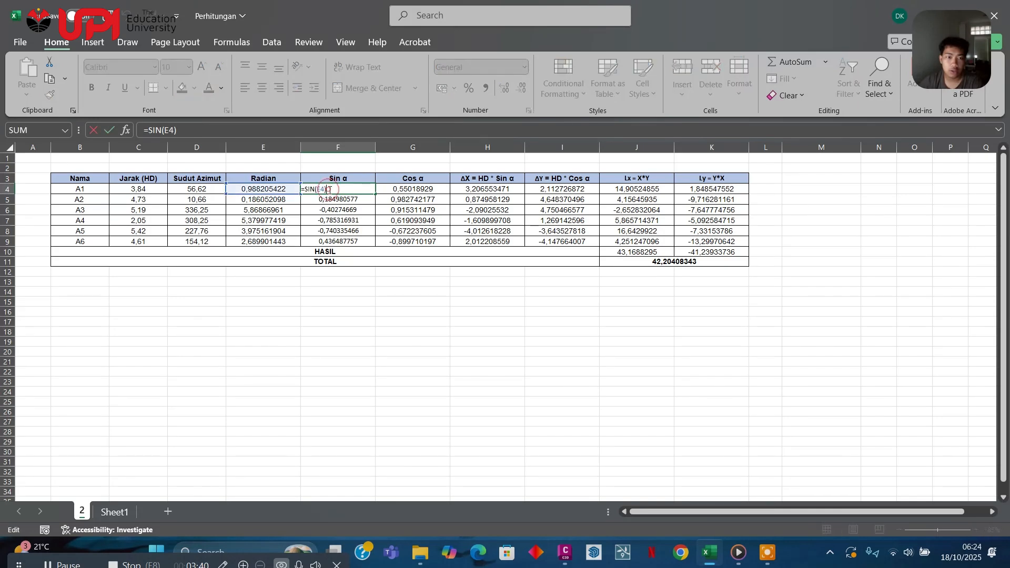
key(Escape)
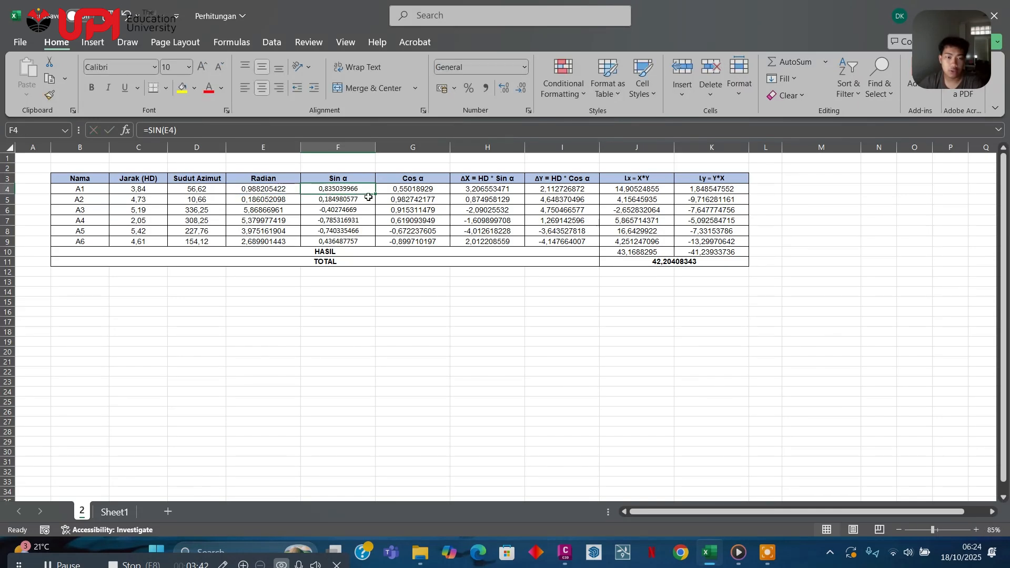
click(399, 191)
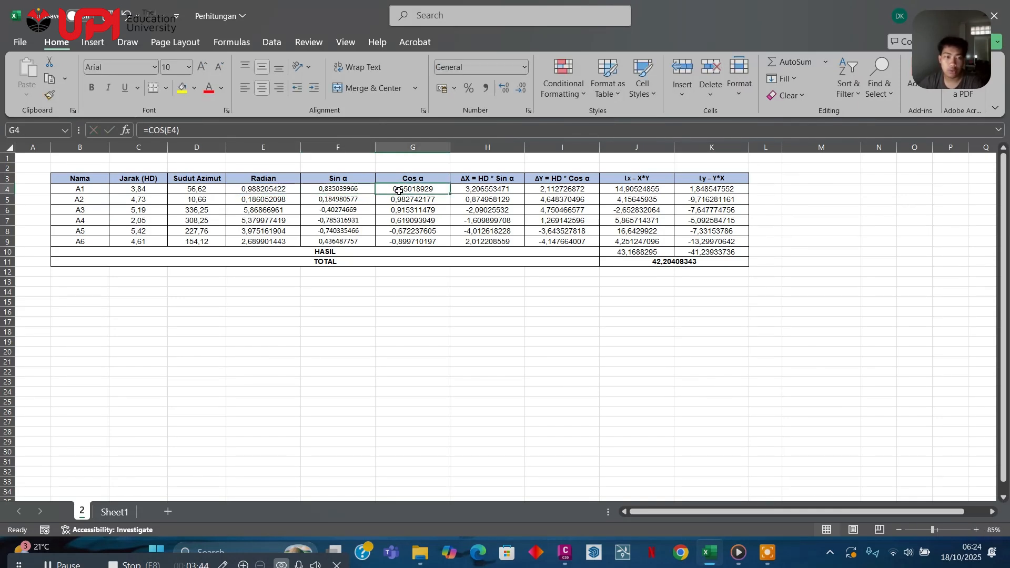
double_click(399, 190)
key(Escape)
Inspect the ΔX, ΔY and Lx formulas in the A1 row, leaving them unedited.
click(493, 188)
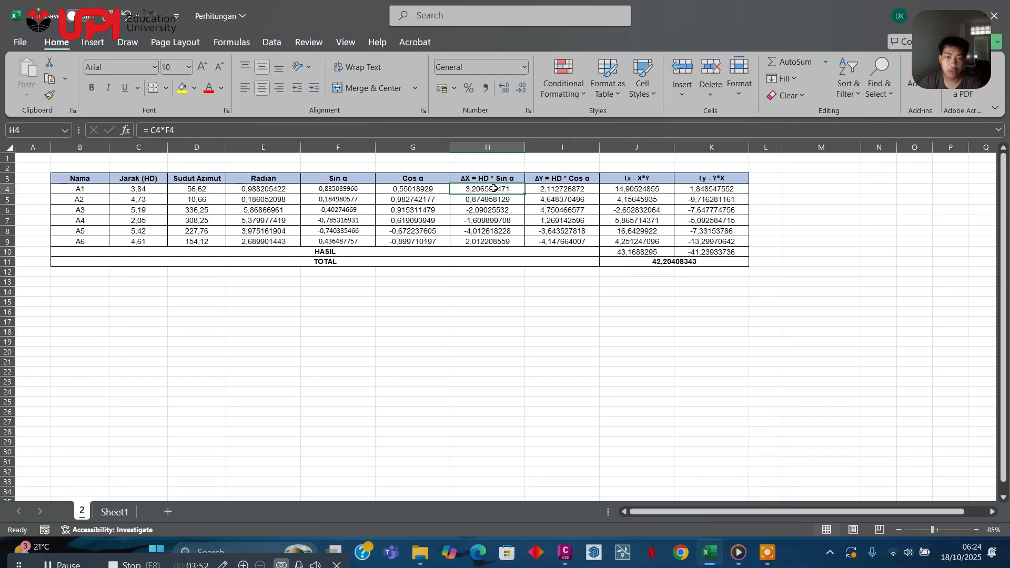
double_click(494, 188)
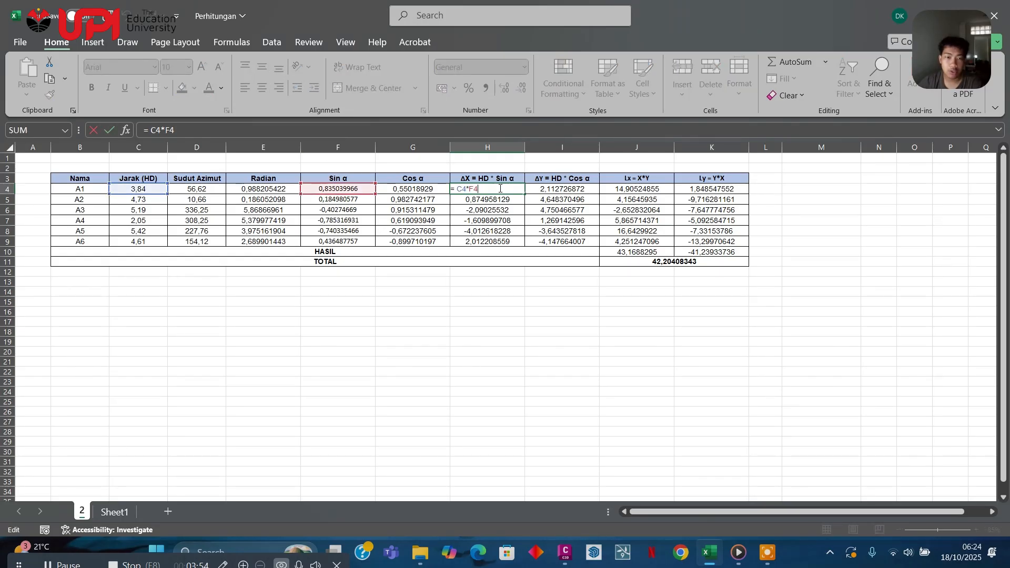
key(Escape)
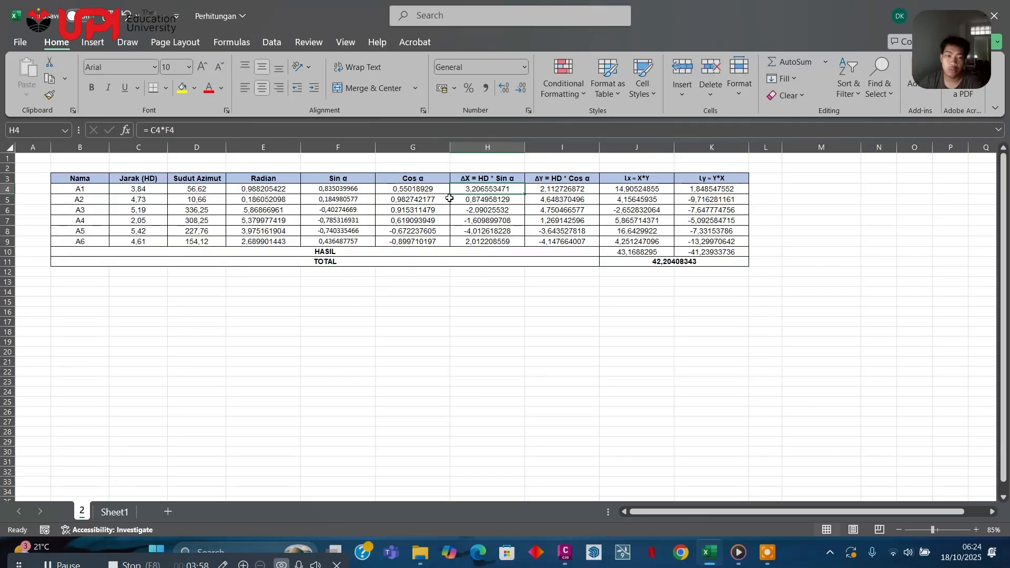
click(581, 192)
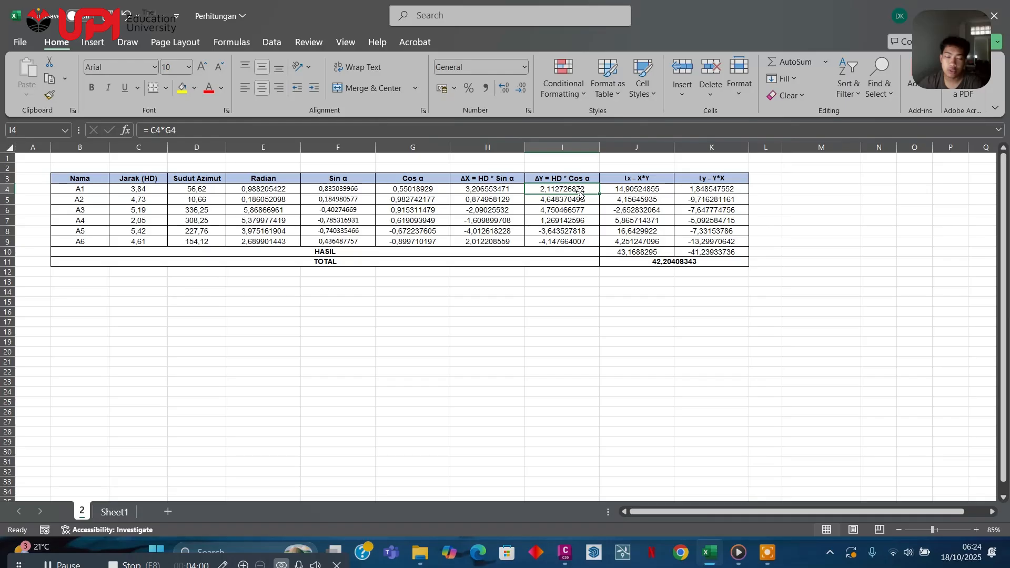
click(620, 190)
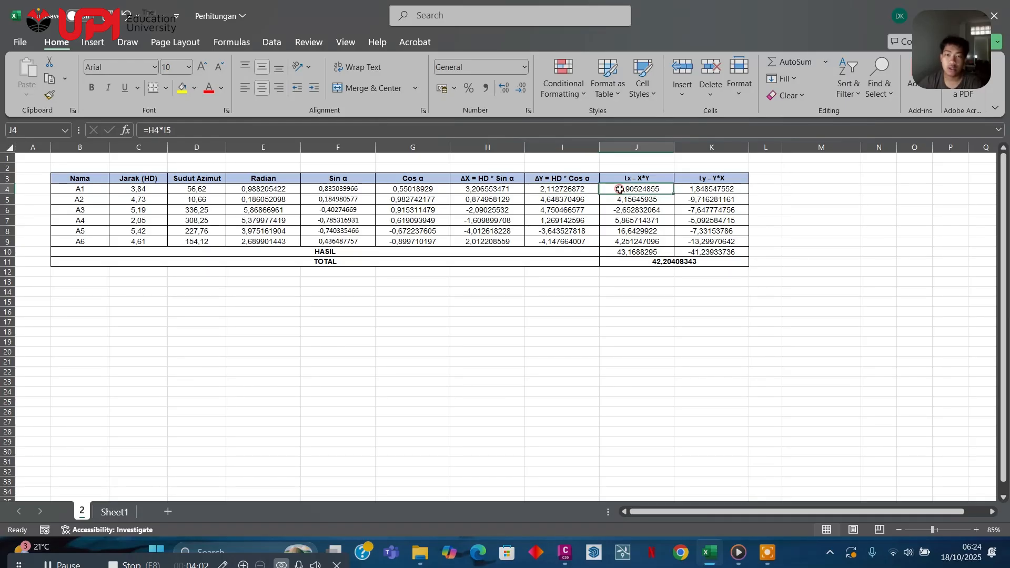
click(558, 191)
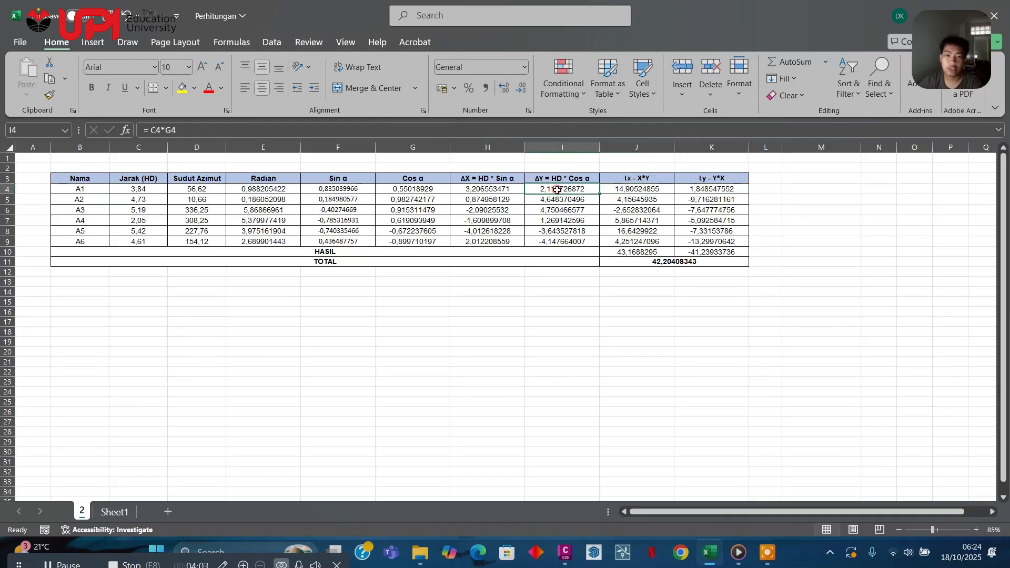
click(479, 188)
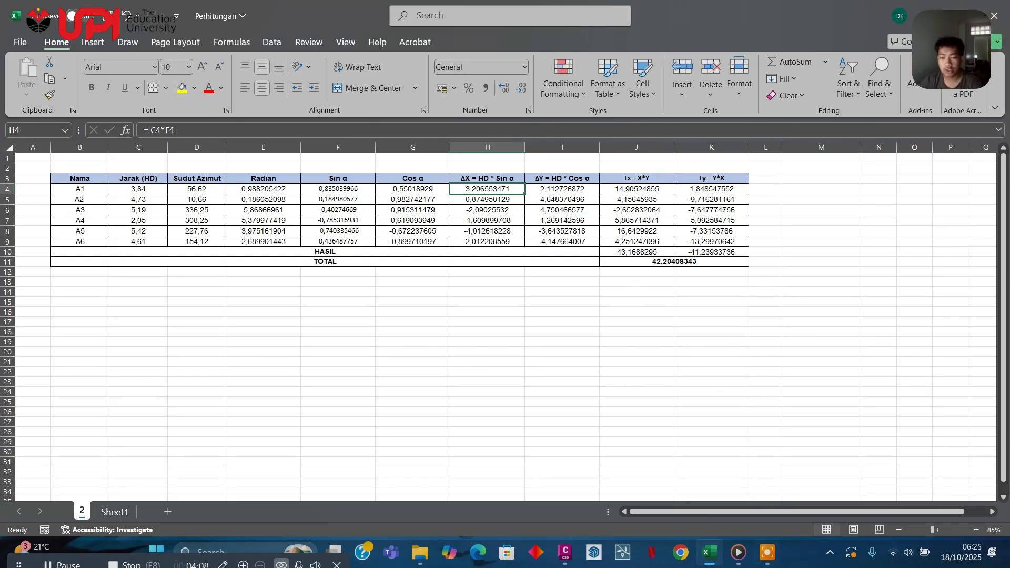
In the AutoCAD drawing, select north arrow U with its line and the distance lines from A to corners 2 and 1.
key(alt+Tab)
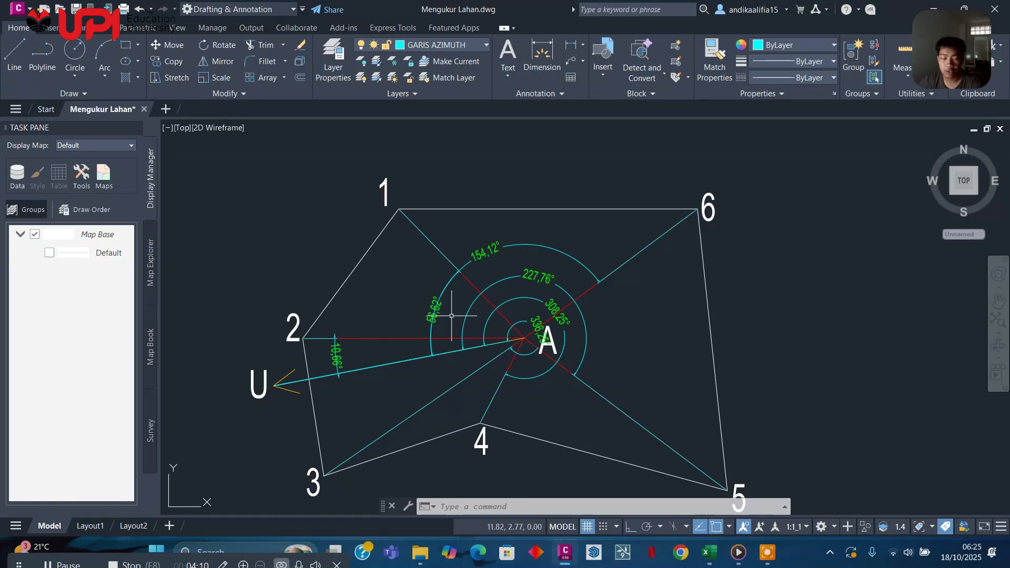
scroll(377, 352, up, 3)
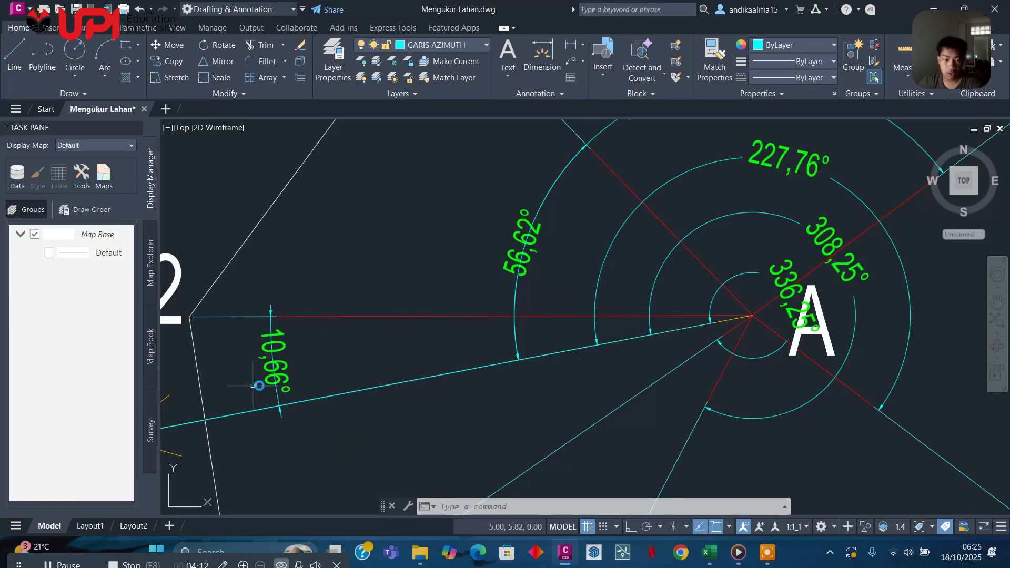
middle_drag(253, 385, 403, 328)
click(312, 346)
click(304, 354)
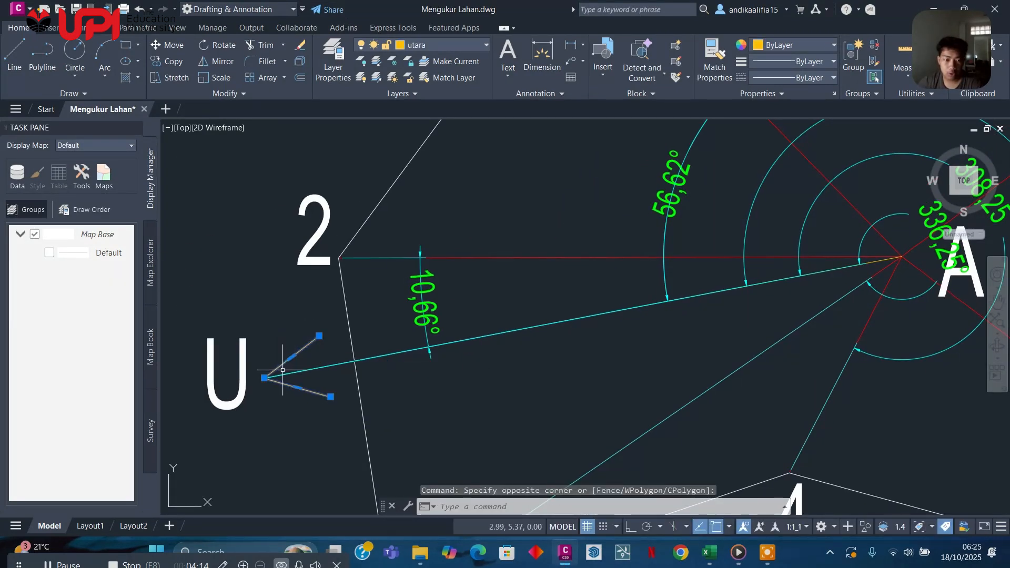
middle_drag(852, 277, 684, 307)
scroll(685, 307, up, 2)
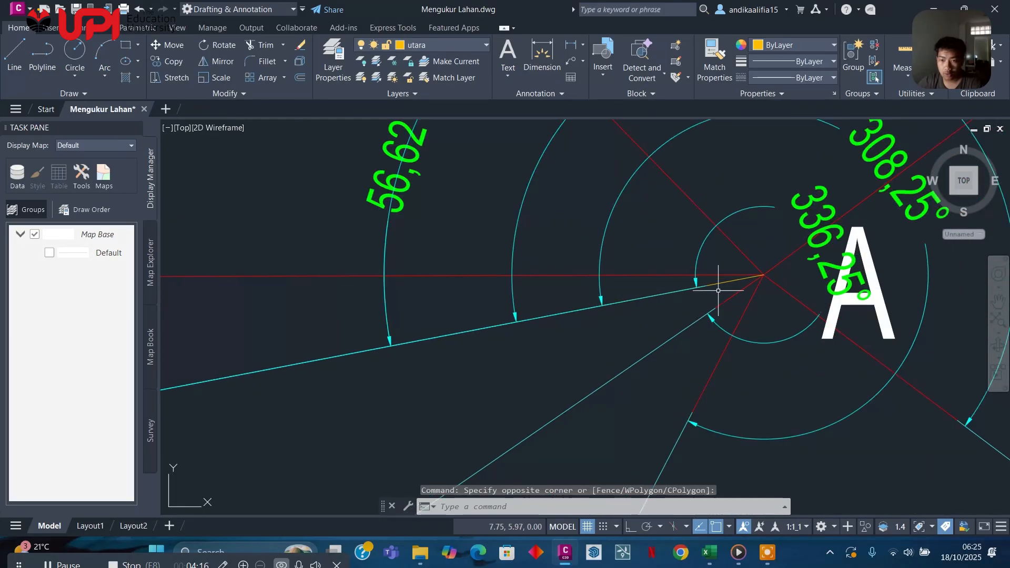
click(727, 282)
mouse_move(314, 286)
middle_down()
mouse_move(356, 358)
mouse_move(317, 465)
middle_up()
click(345, 346)
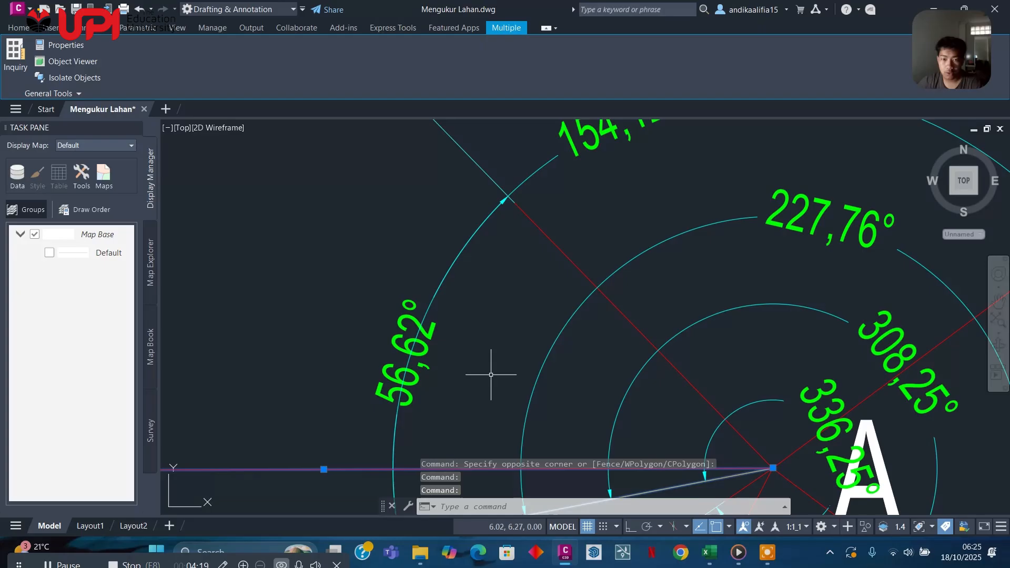
click(565, 254)
scroll(565, 254, down, 6)
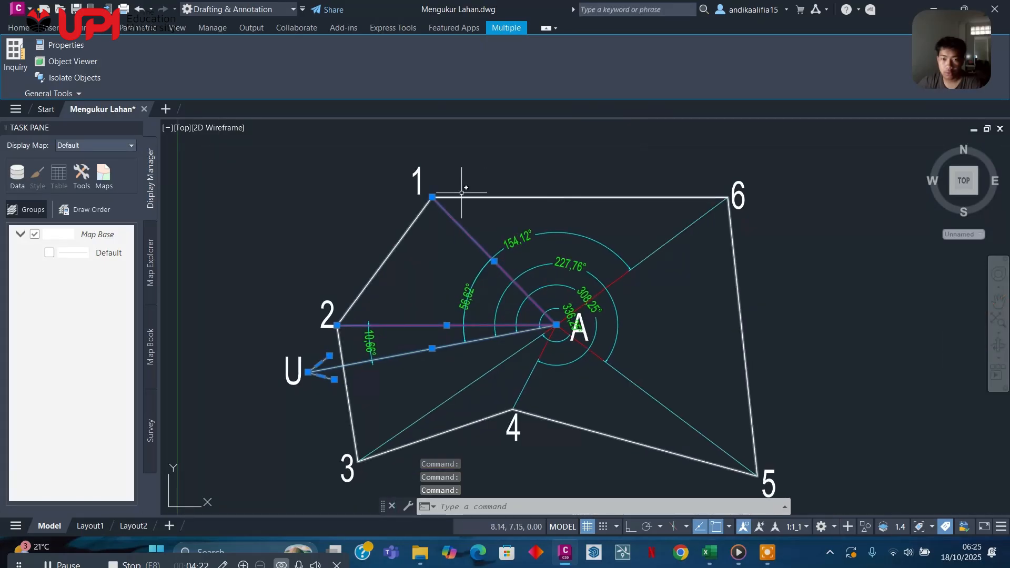
Add the corner label 1 and the parcel outline to the current selection.
click(442, 176)
click(365, 195)
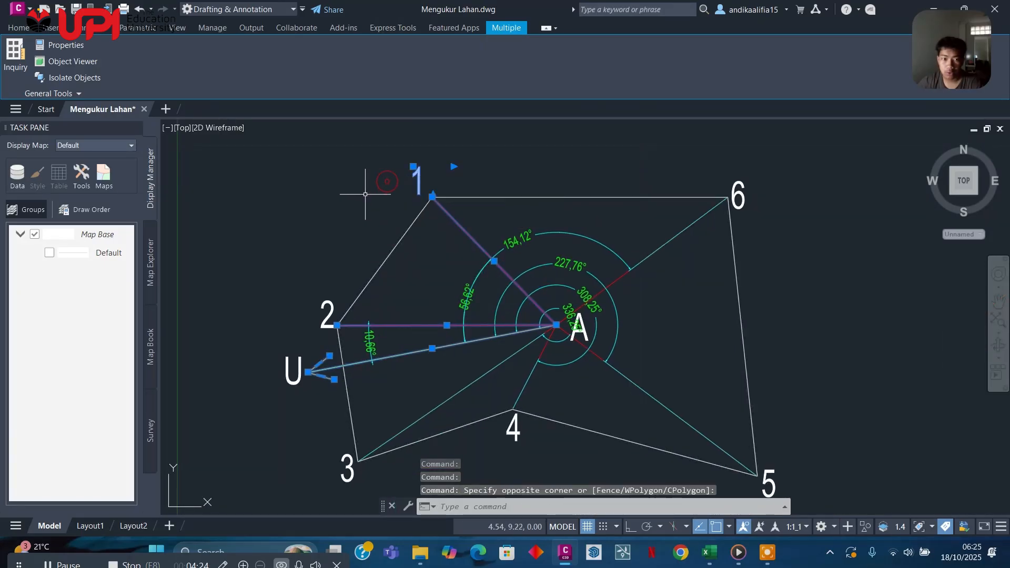
click(415, 219)
click(335, 285)
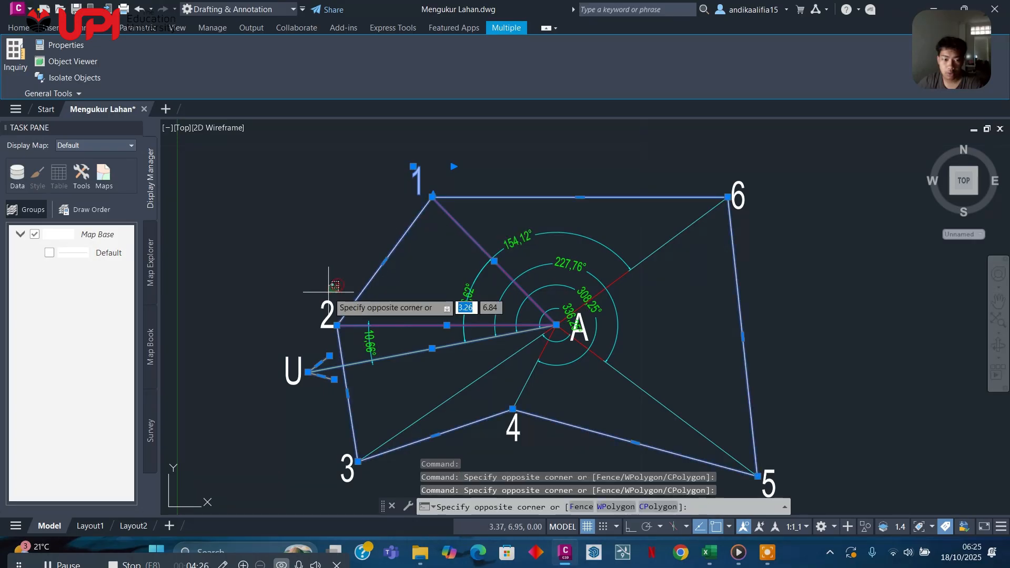
click(373, 226)
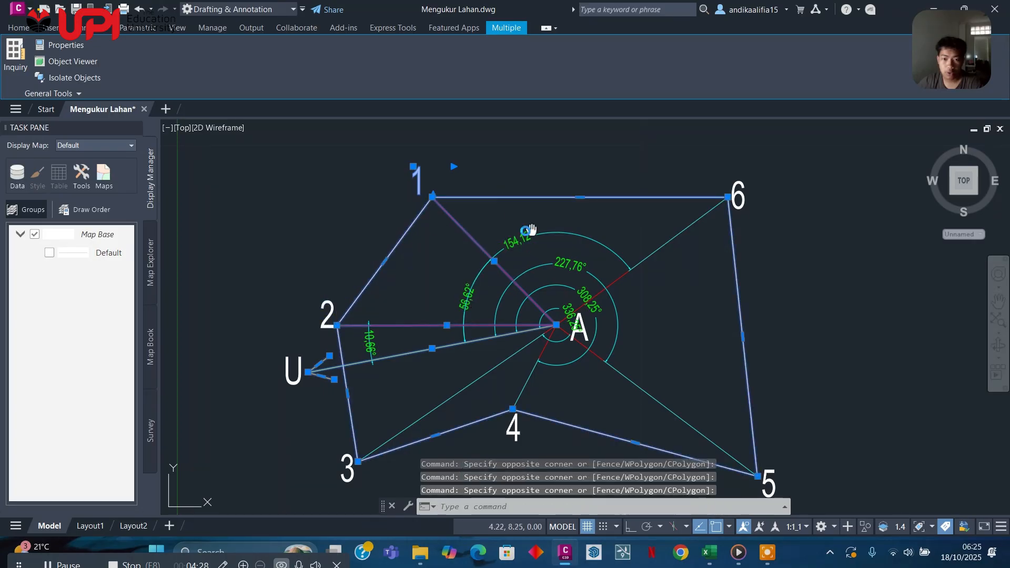
Copy the selected objects with Ortho on, using corner 6 as base point, about 21.35 units horizontally to the right of the original parcel.
middle_drag(532, 230, 450, 240)
text(c)
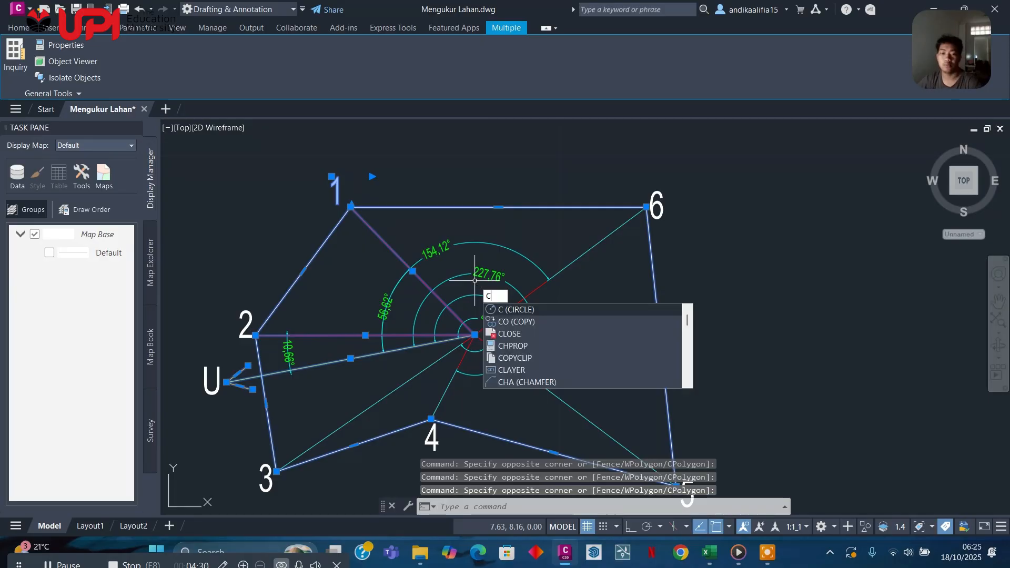
text(o)
key(Return)
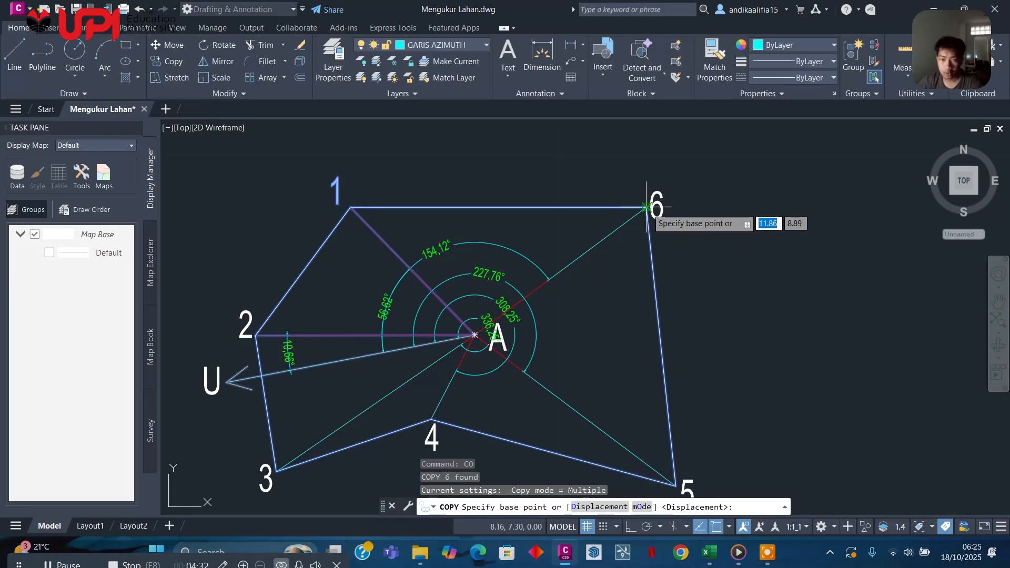
click(646, 208)
middle_drag(889, 221, 481, 217)
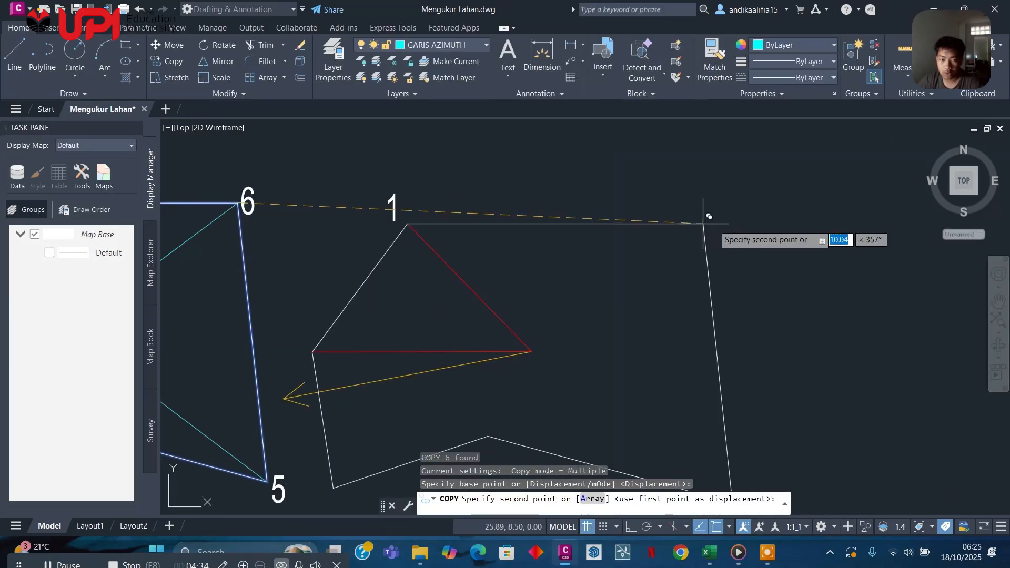
click(632, 526)
scroll(753, 248, down, 4)
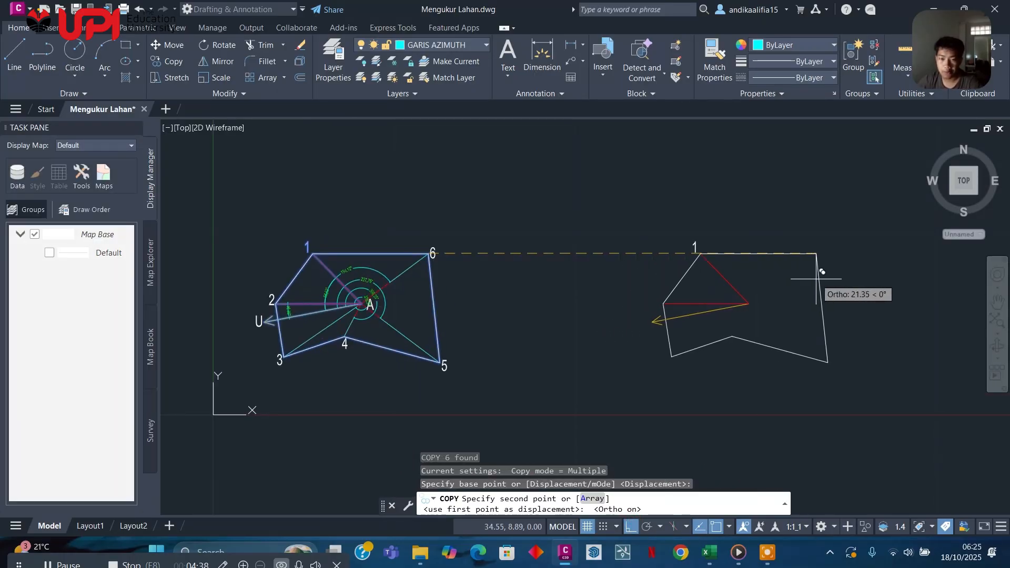
click(817, 275)
key(Escape)
Erase the corner label 1 from the copied parcel.
scroll(681, 245, up, 4)
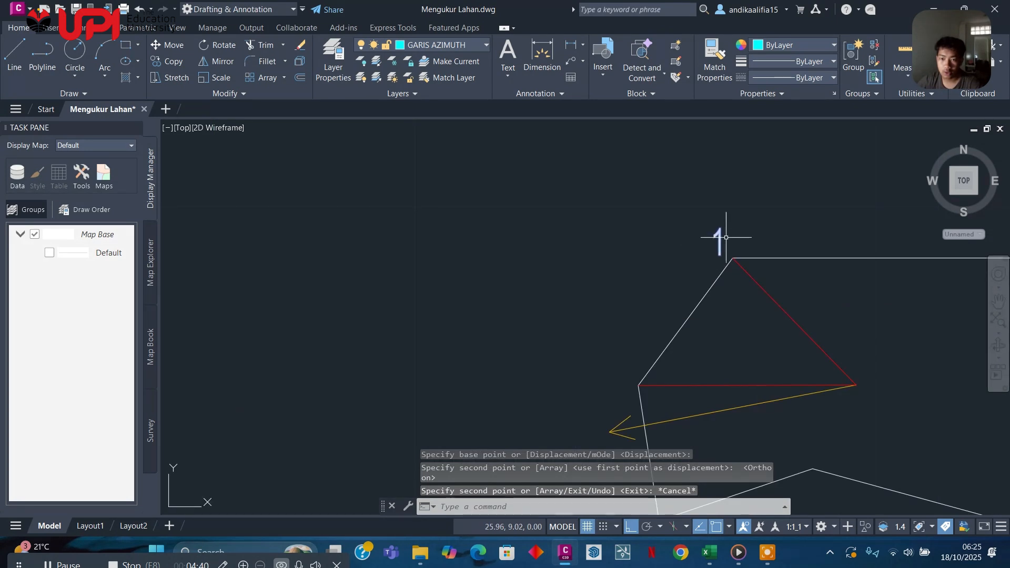
click(726, 237)
click(677, 267)
text(E)
key(Return)
middle_drag(702, 266, 480, 240)
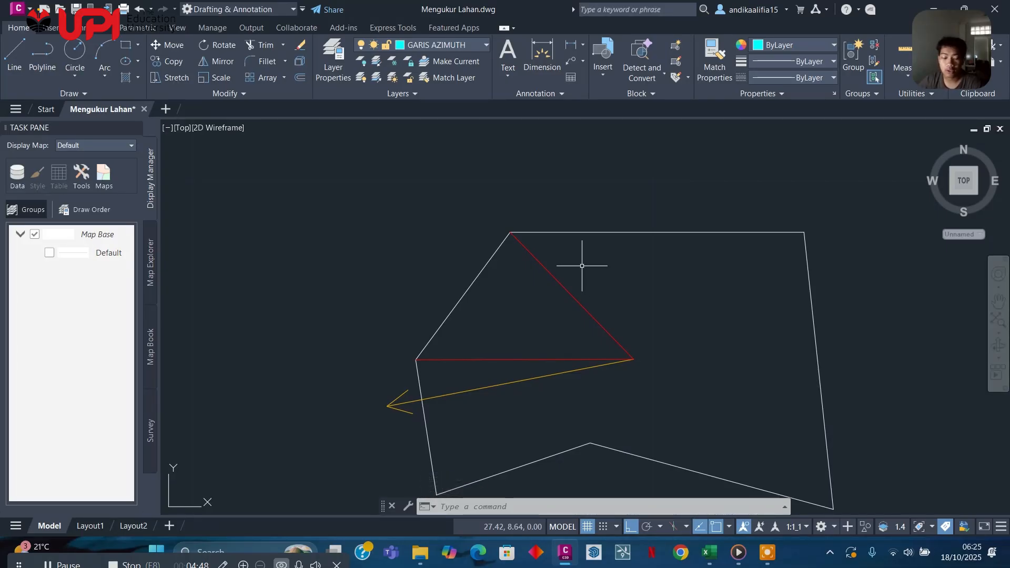
text(U)
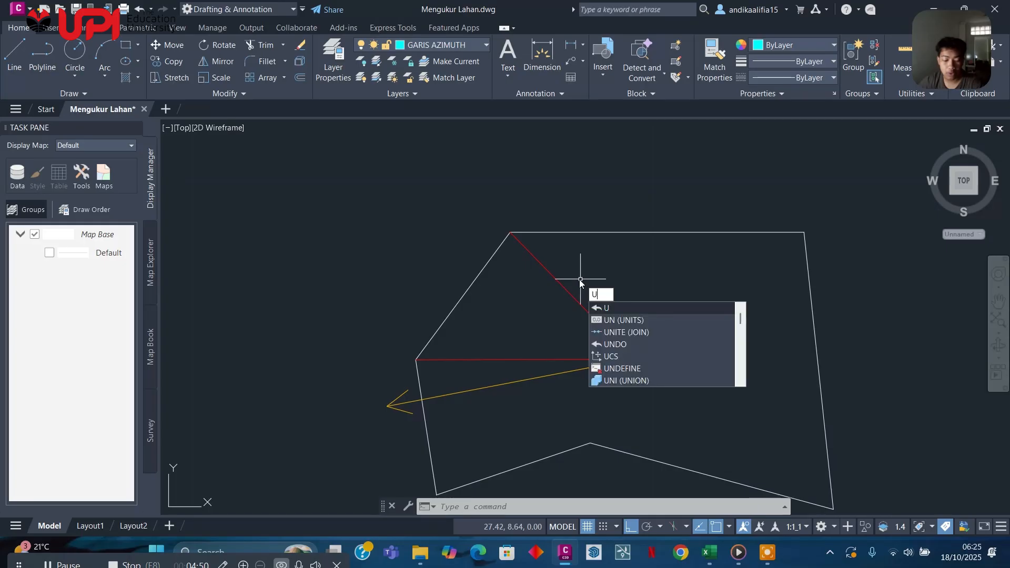
text(Cs)
key(Return)
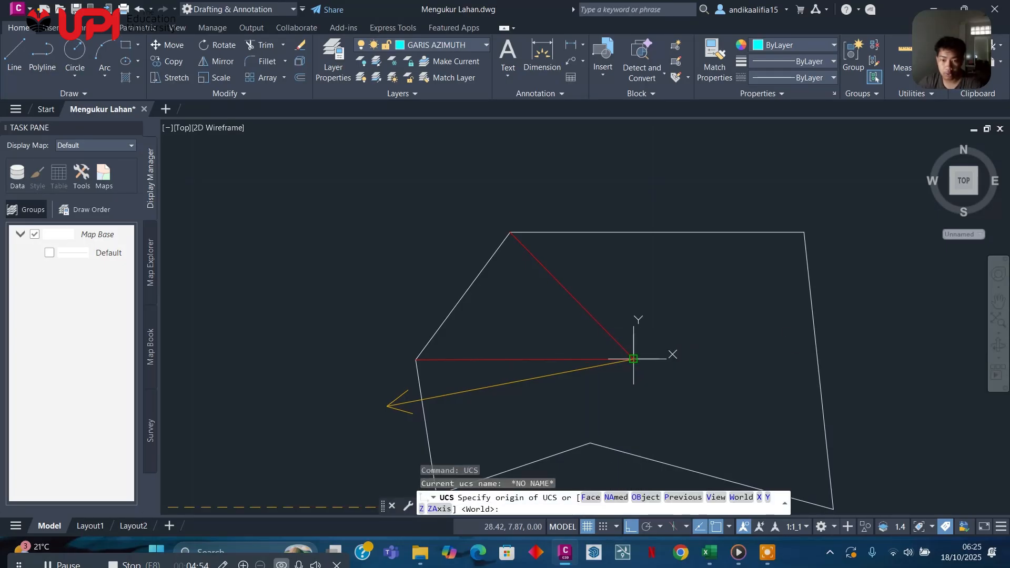
click(634, 358)
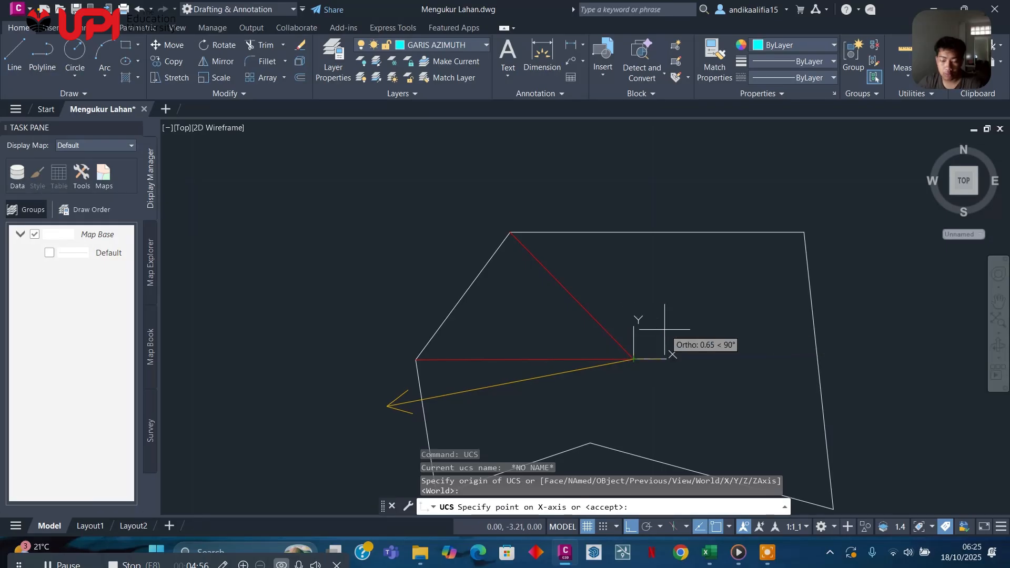
click(632, 527)
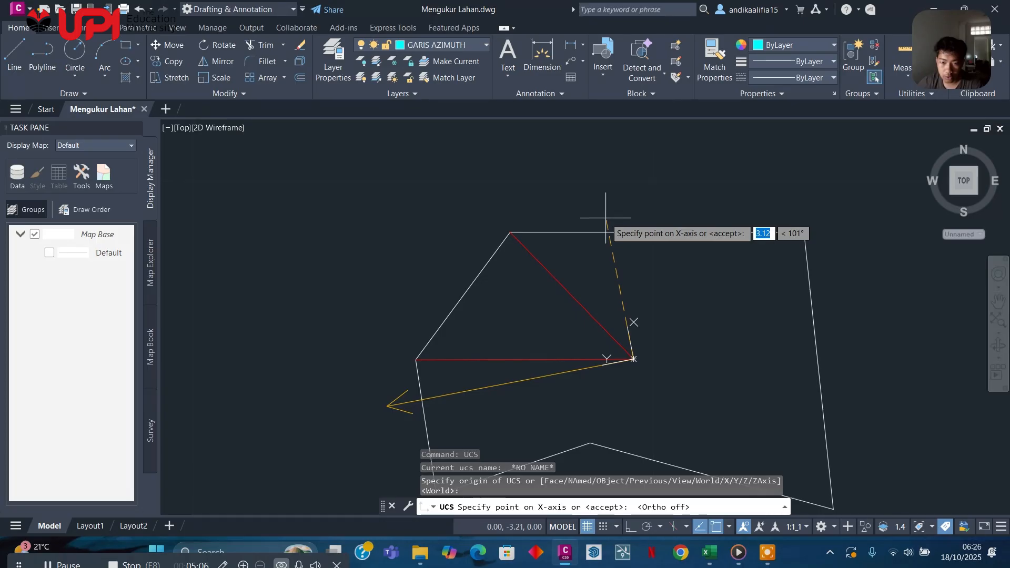
click(606, 217)
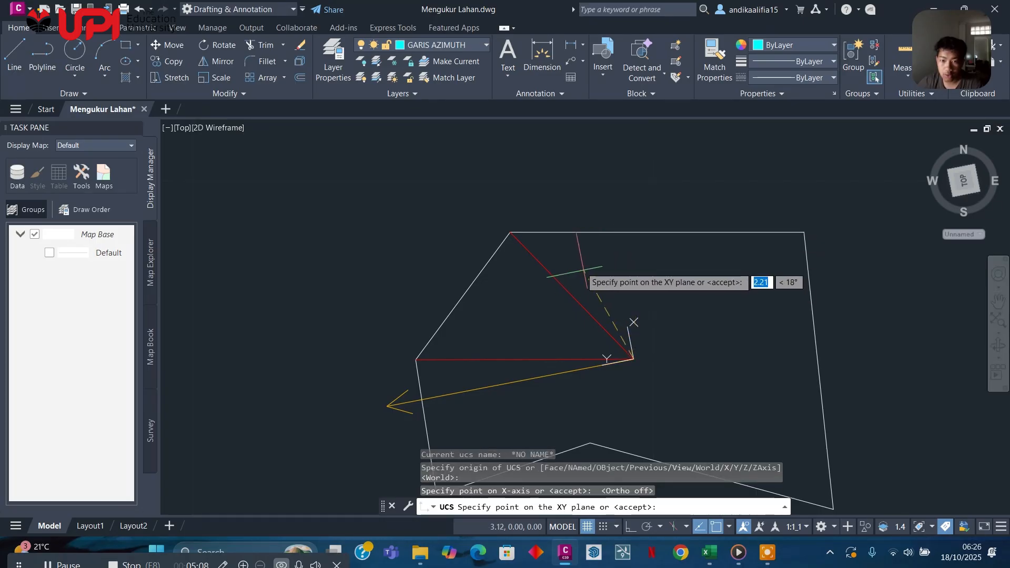
key(Escape)
Run the UCS command and place its origin at point A of the copied parcel, where the distance lines meet the north arrow.
middle_drag(592, 331, 521, 316)
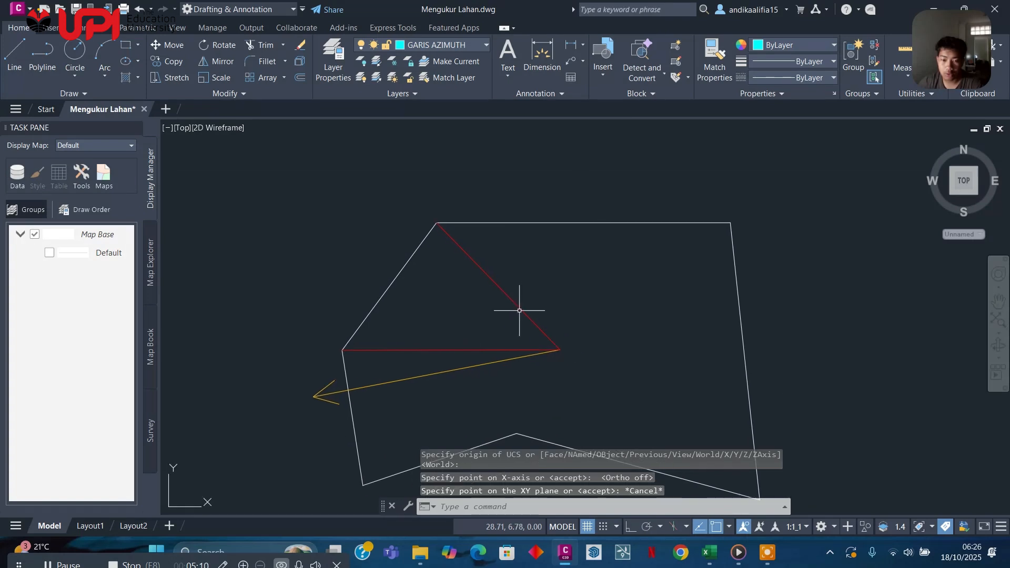
scroll(598, 383, down, 2)
scroll(510, 375, up, 4)
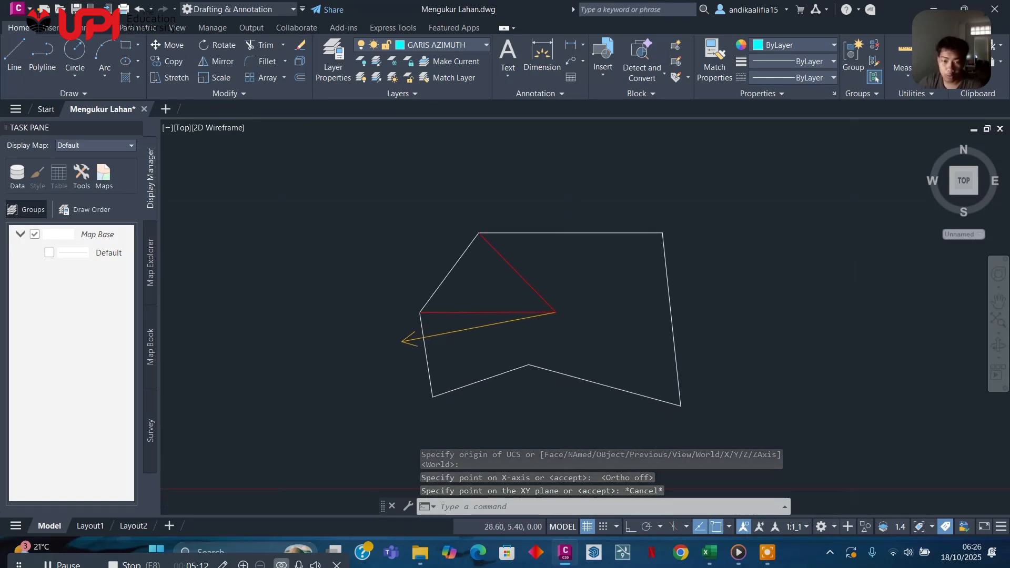
text(U)
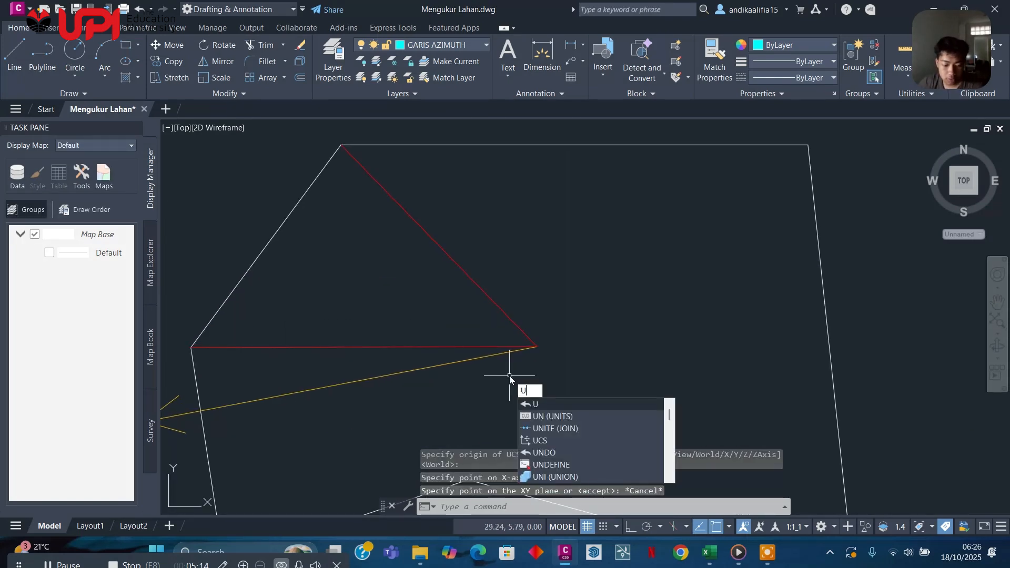
text(CS)
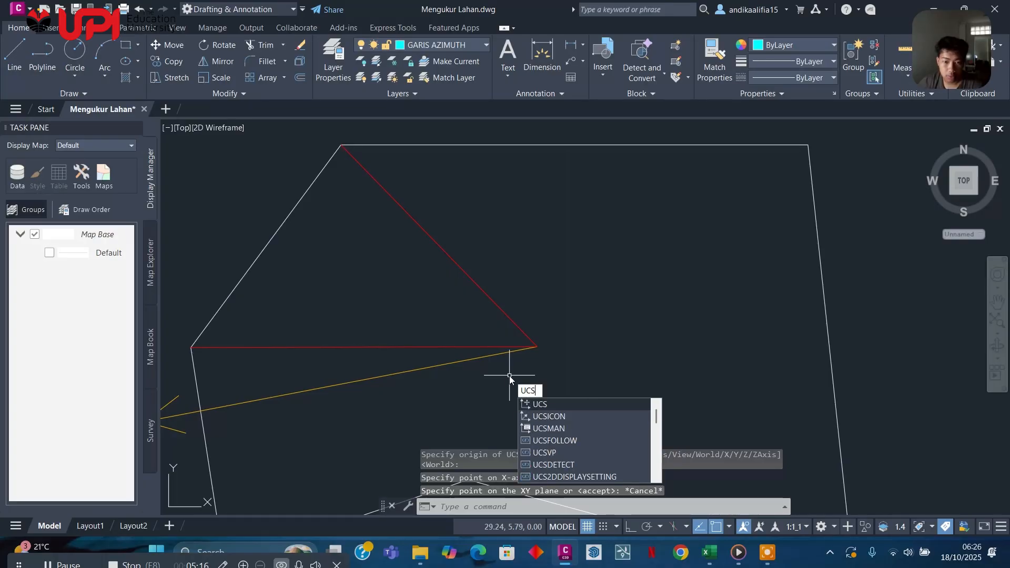
key(Return)
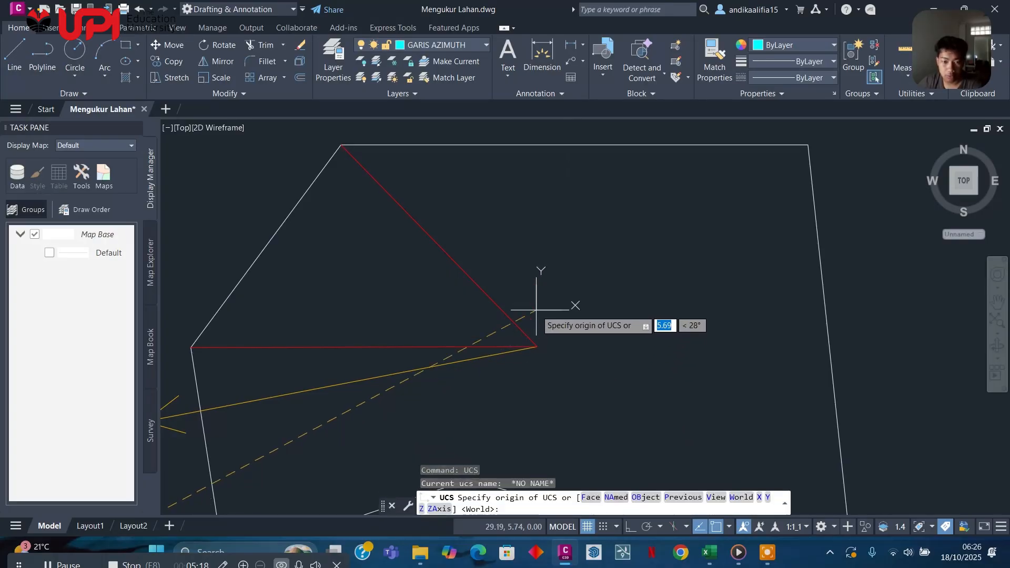
scroll(467, 315, down, 4)
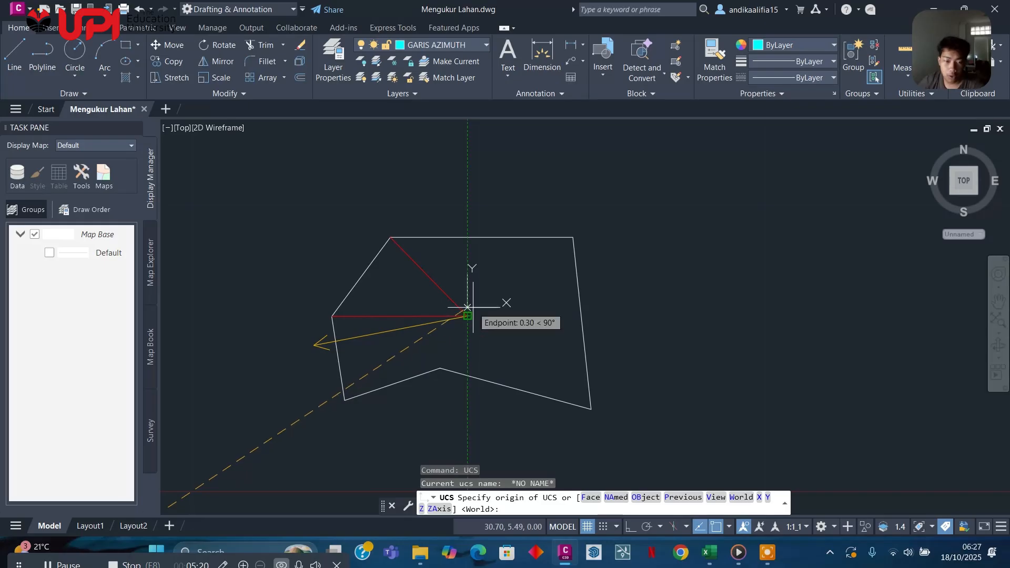
scroll(463, 310, up, 6)
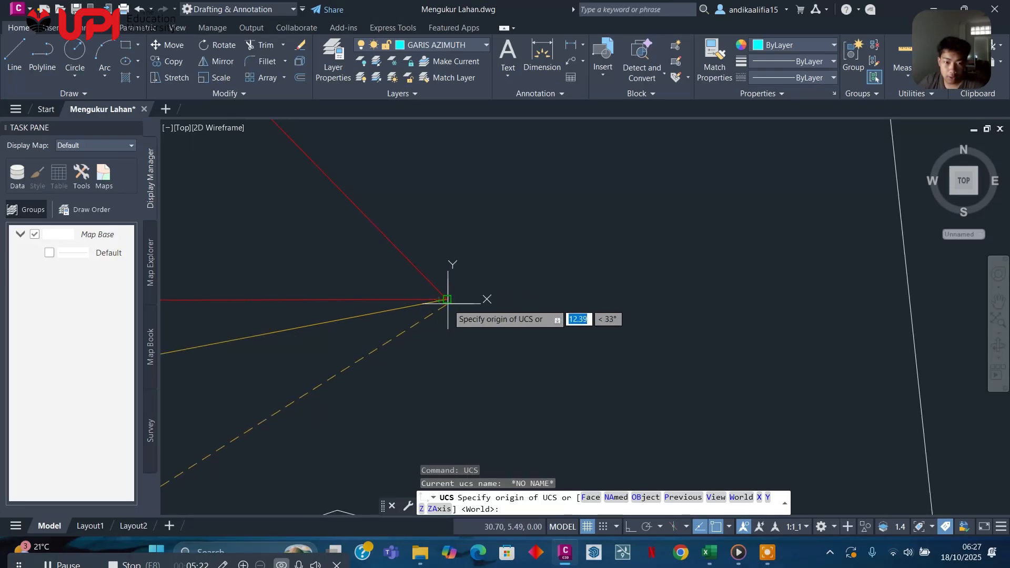
click(447, 300)
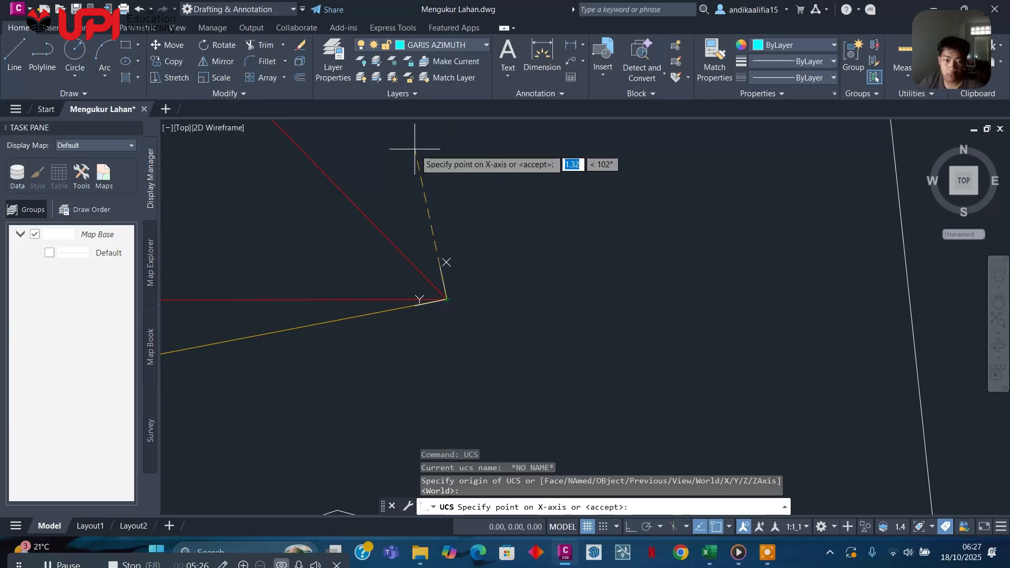
Point the UCS X axis at 102°, perpendicular to the north arrow, so the Y axis follows the arrow, and accept the orientation.
mouse_move(417, 150)
middle_down()
mouse_move(459, 145)
mouse_move(445, 195)
middle_up()
scroll(452, 145, down, 2)
scroll(445, 195, down, 2)
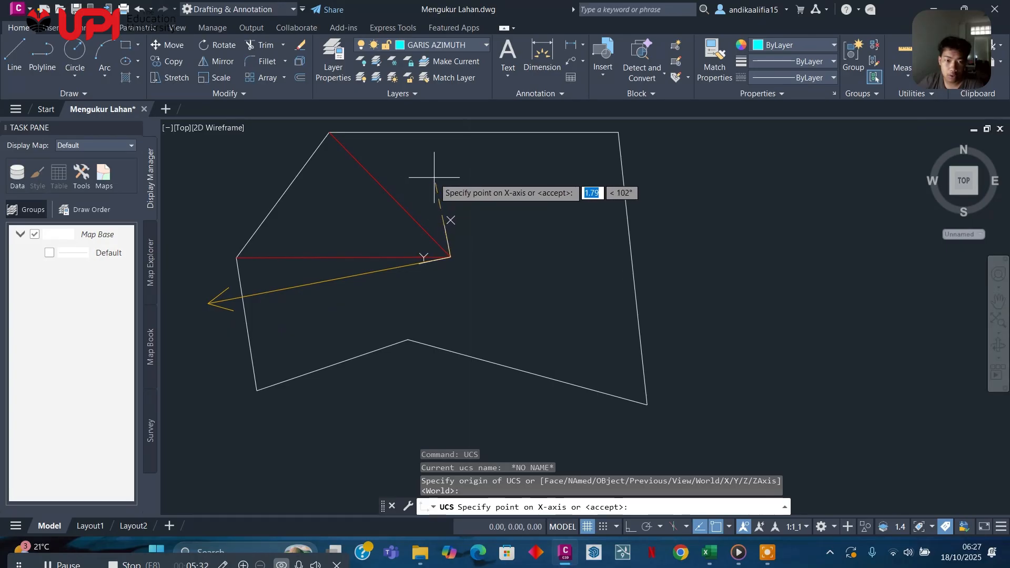
click(434, 177)
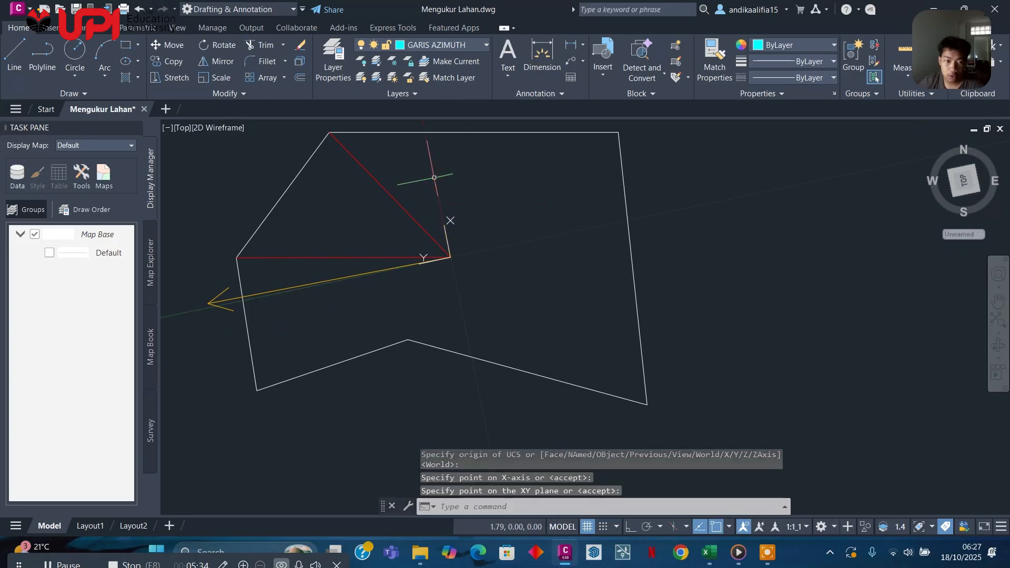
click(426, 252)
Examine how the UCS Y axis lines up with the north arrow at point A of the copied parcel.
scroll(466, 274, down, 6)
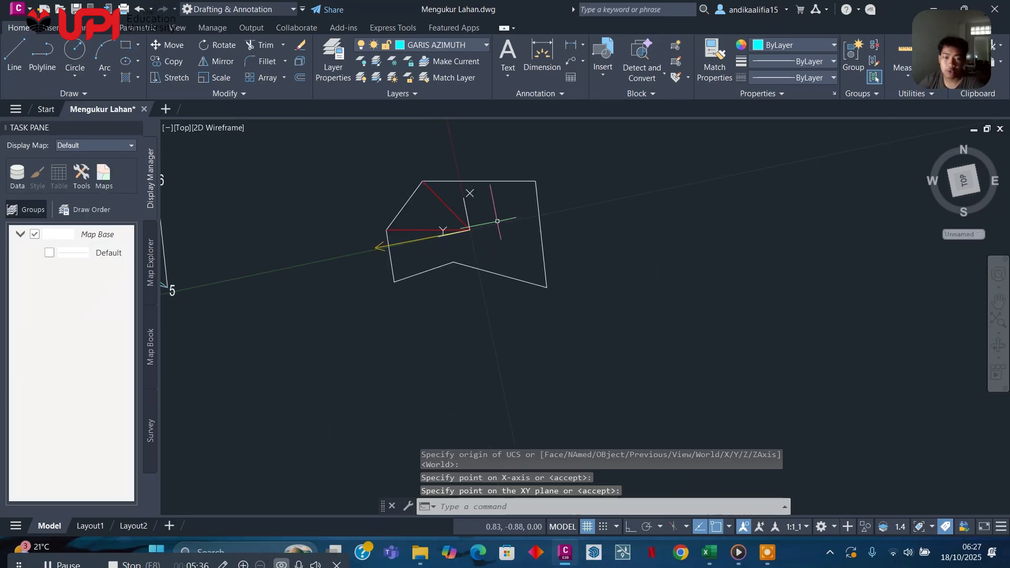
scroll(473, 241, up, 6)
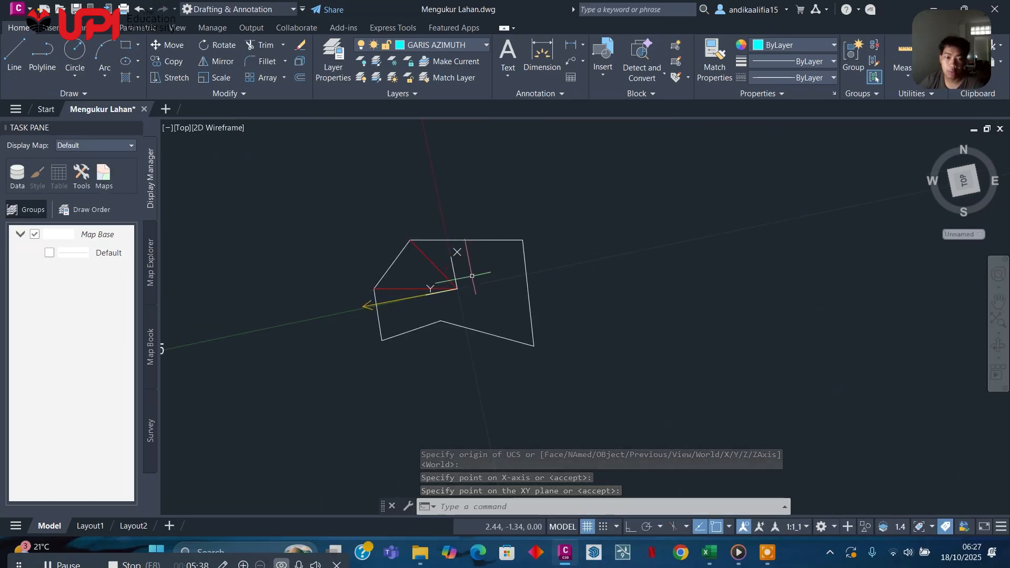
scroll(449, 294, up, 4)
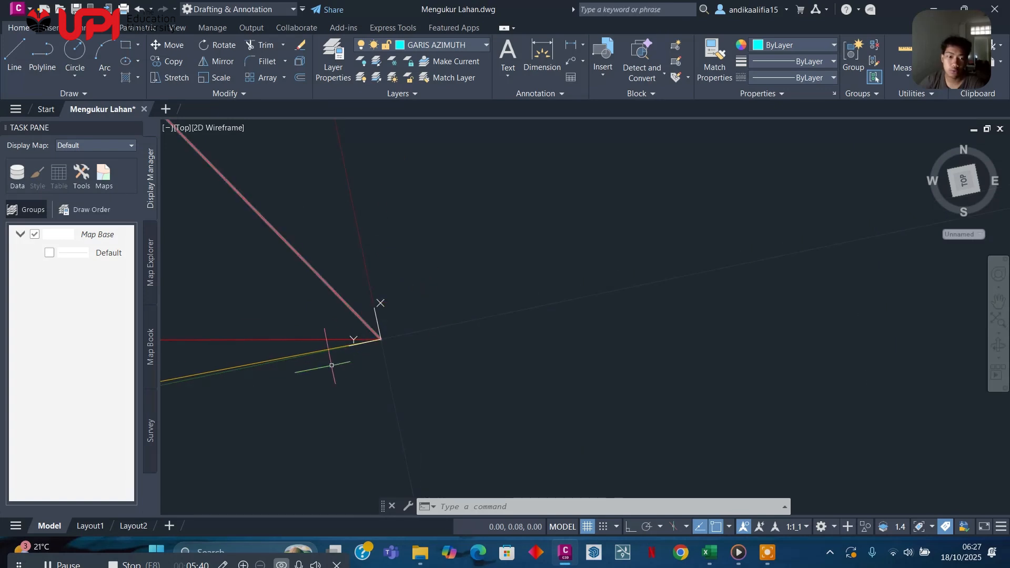
mouse_move(327, 350)
middle_down()
mouse_move(436, 334)
mouse_move(584, 275)
mouse_move(408, 337)
mouse_move(412, 470)
mouse_move(417, 410)
middle_up()
scroll(526, 273, down, 6)
mouse_move(526, 273)
middle_down()
mouse_move(499, 358)
mouse_move(465, 282)
middle_up()
scroll(487, 334, up, 2)
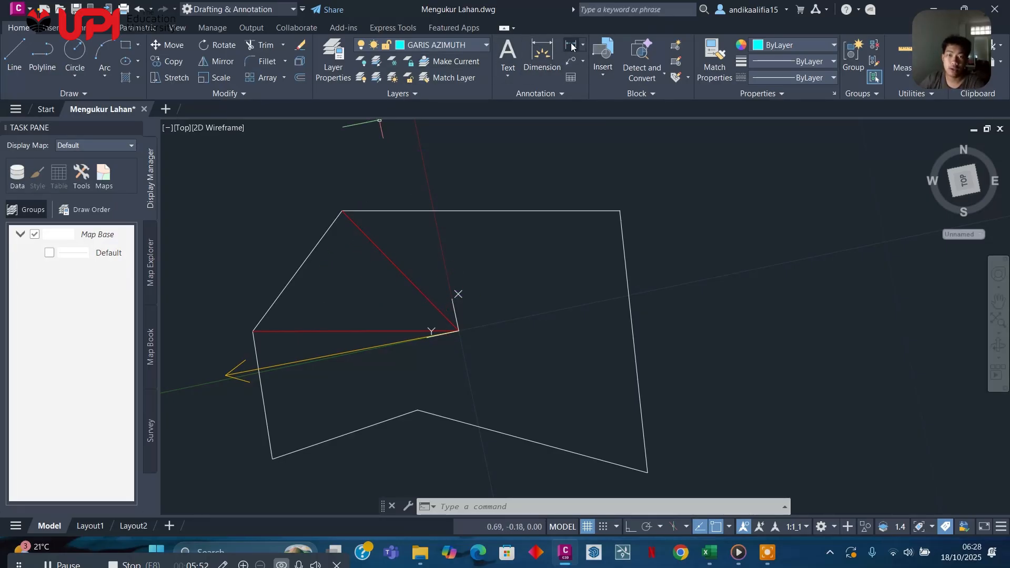
Add a linear dimension from point A to corner 1 measuring along the UCS X axis (ΔX), placed beyond the parcel's slanted edge.
click(572, 46)
click(583, 46)
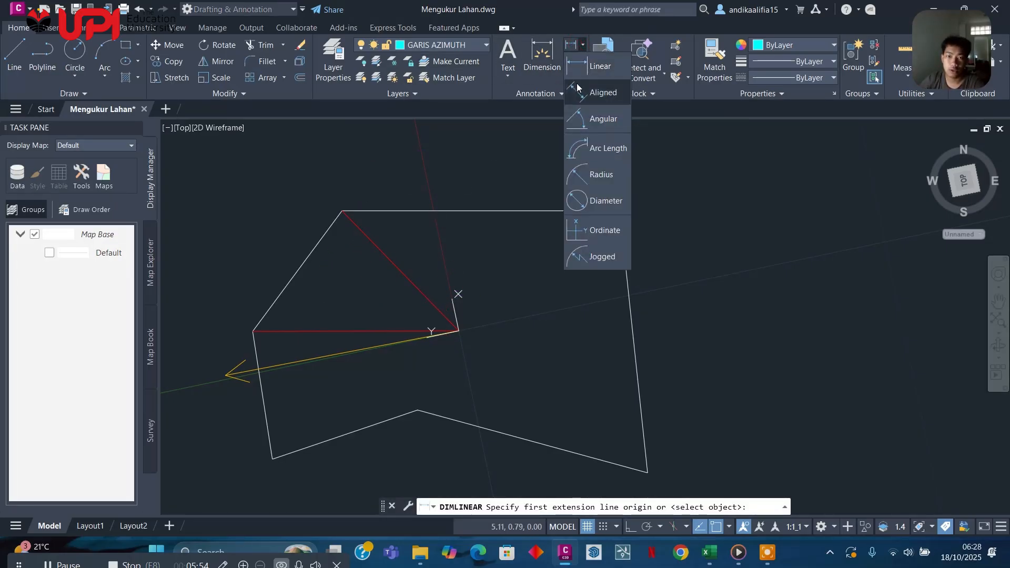
click(598, 66)
scroll(458, 292, up, 3)
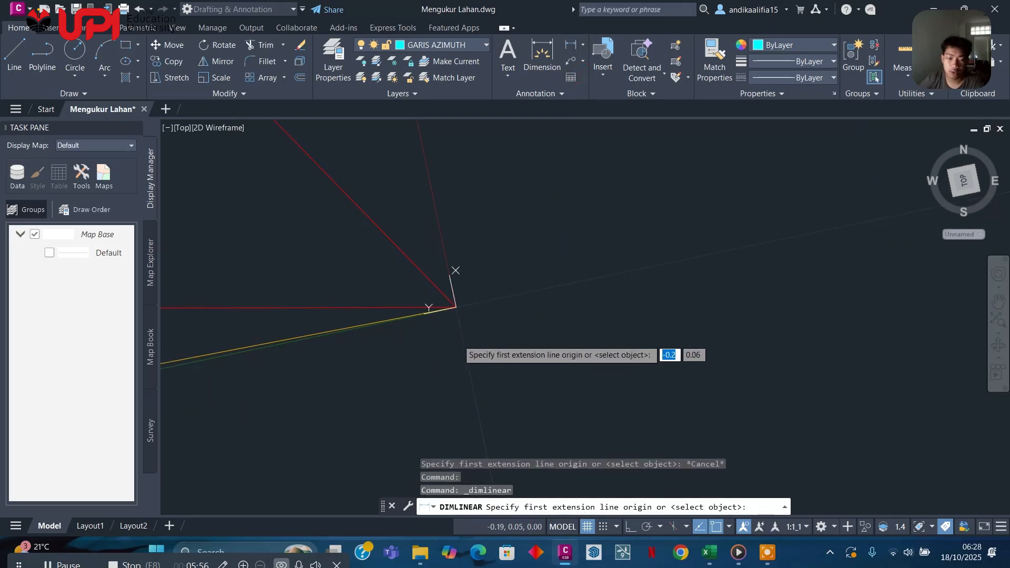
click(457, 307)
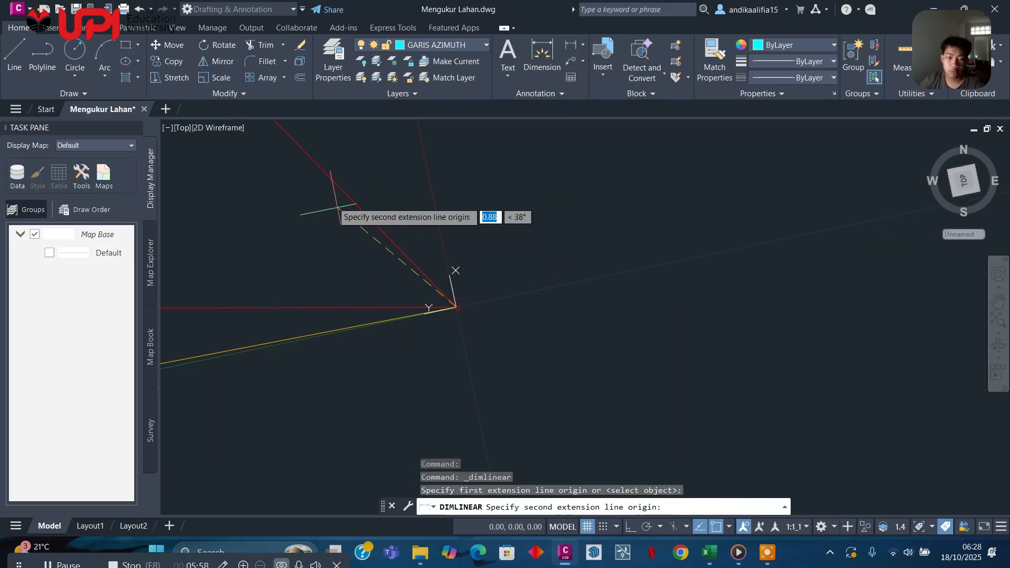
middle_drag(324, 192, 465, 396)
middle_drag(325, 240, 448, 345)
scroll(299, 185, down, 4)
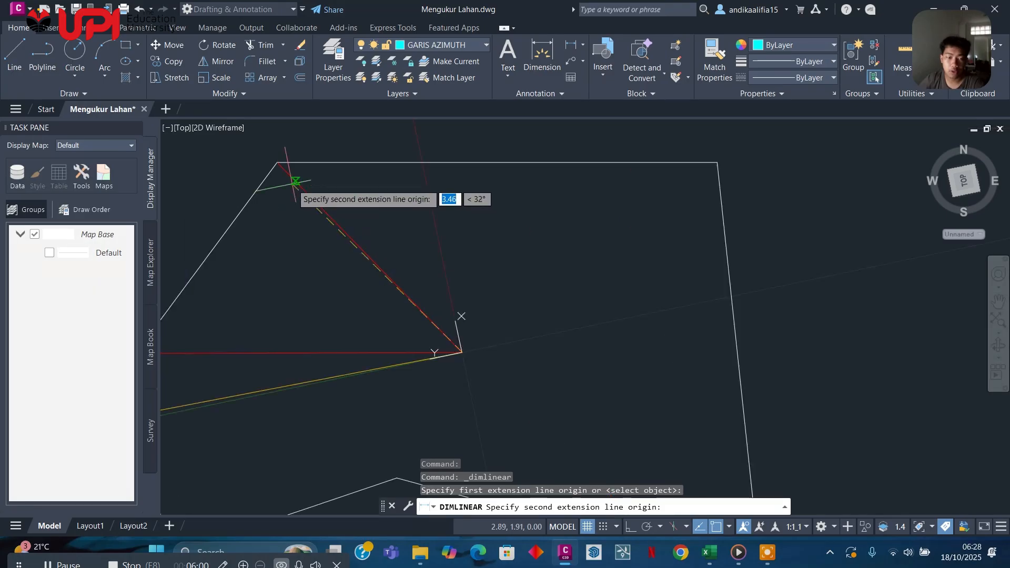
middle_drag(297, 180, 350, 253)
click(332, 233)
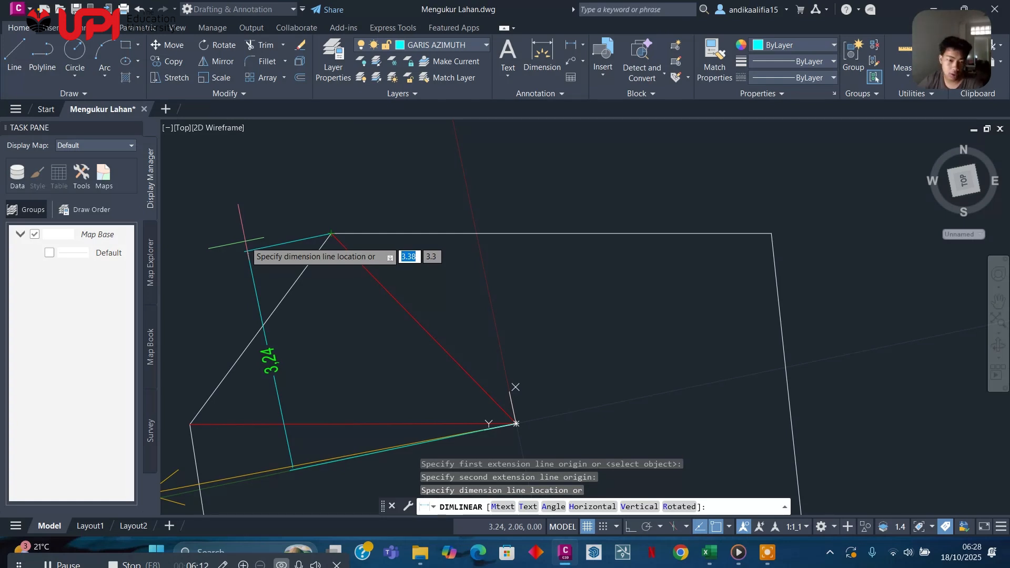
click(247, 251)
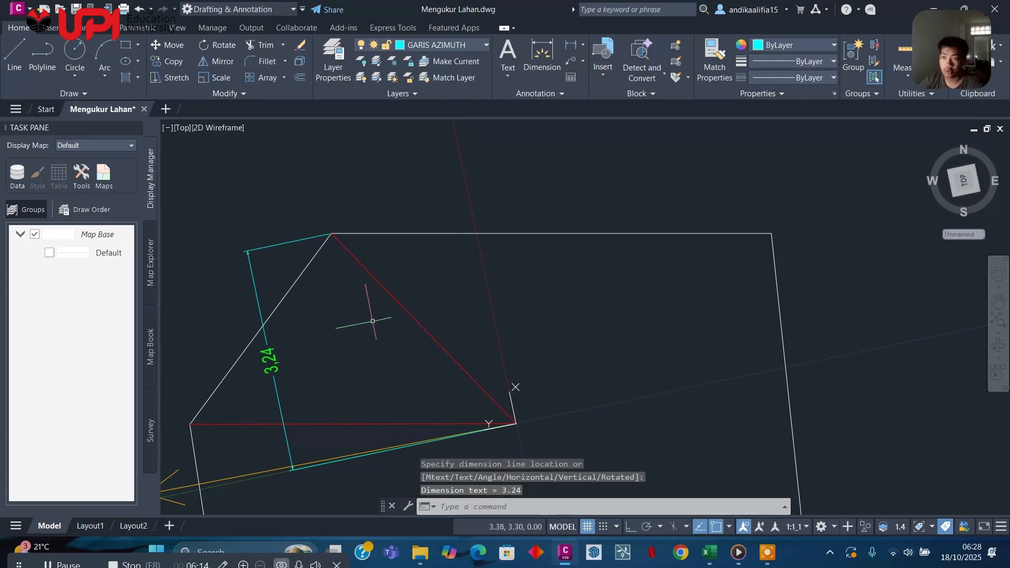
Add a linear dimension from point A to corner 1 measuring along the UCS Y axis (ΔY), placed above the parcel's upper edge.
scroll(483, 429, up, 2)
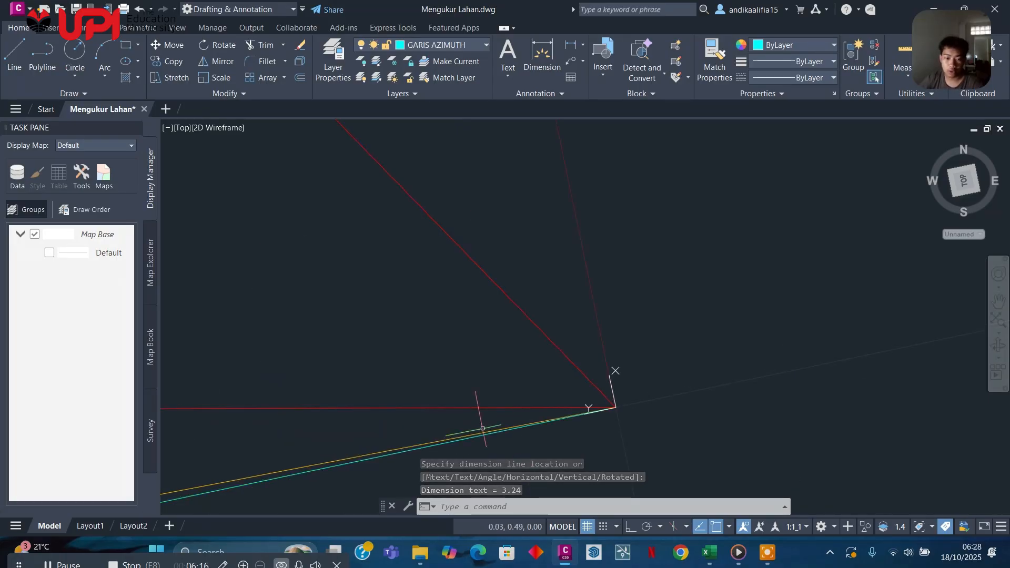
mouse_move(483, 428)
middle_down()
mouse_move(346, 404)
mouse_move(444, 379)
mouse_move(377, 370)
middle_up()
middle_drag(454, 371, 562, 427)
scroll(561, 428, down, 2)
click(571, 47)
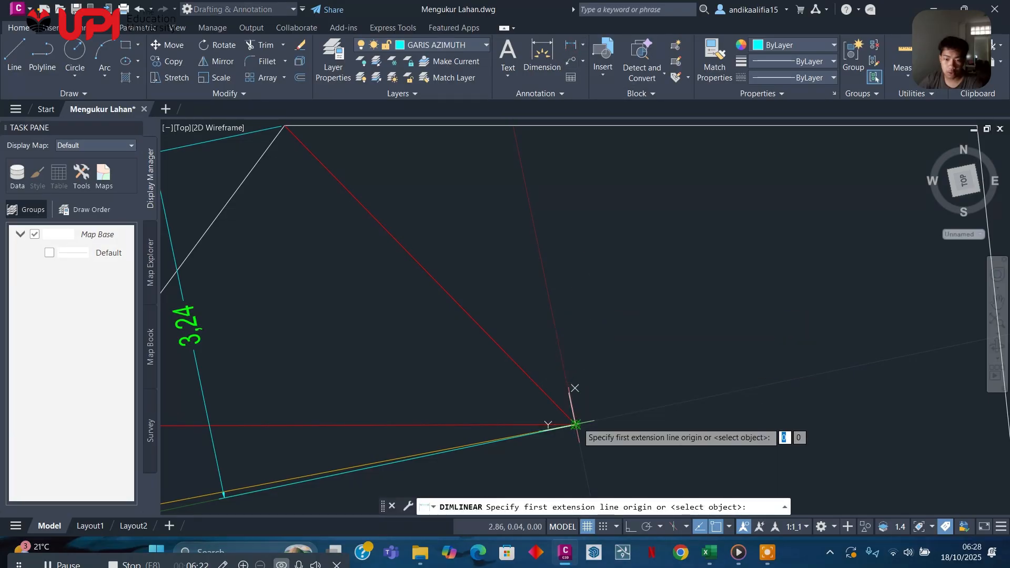
click(576, 424)
middle_drag(380, 195, 453, 321)
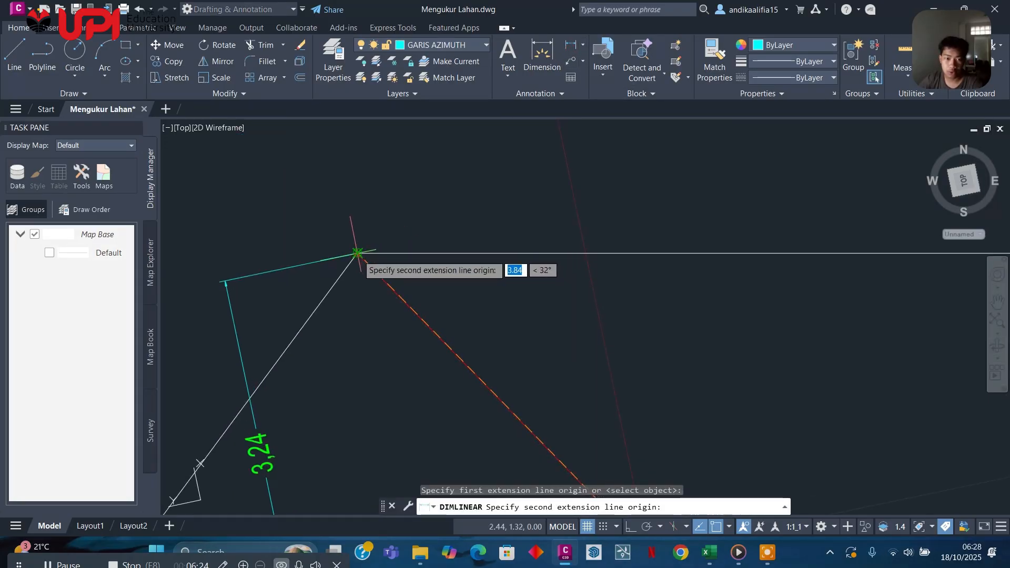
click(357, 253)
middle_drag(453, 171, 485, 284)
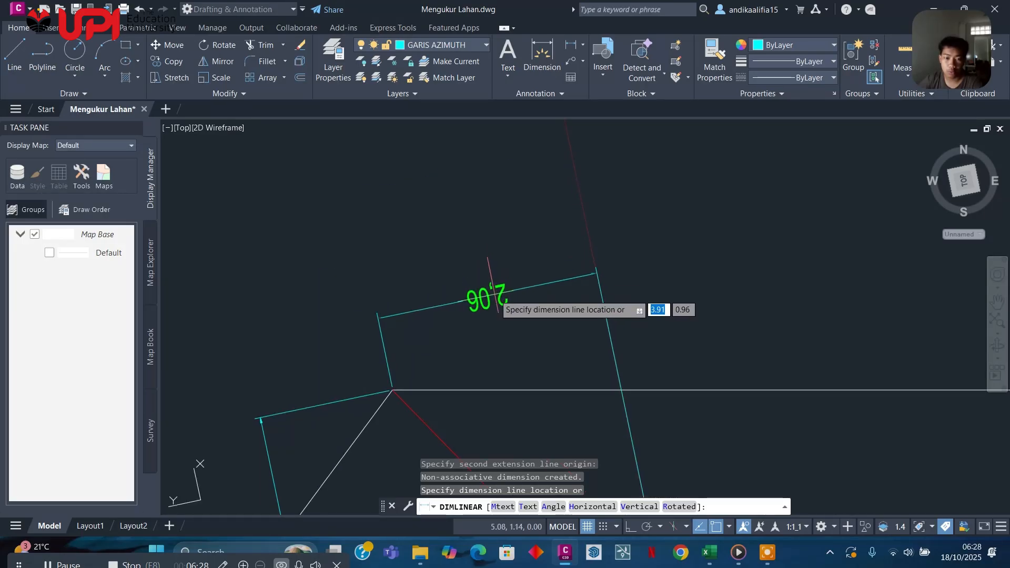
click(498, 301)
Switch to the Perhitungan workbook in Excel and compare A1's ΔX in cell H4 with the drawn ΔX dimension.
scroll(473, 278, down, 6)
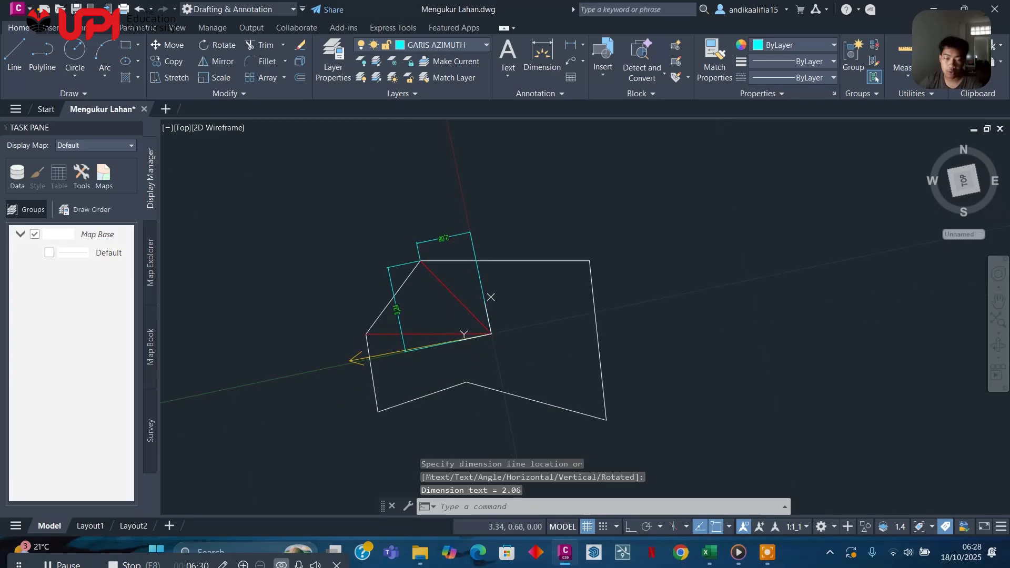
scroll(438, 245, up, 2)
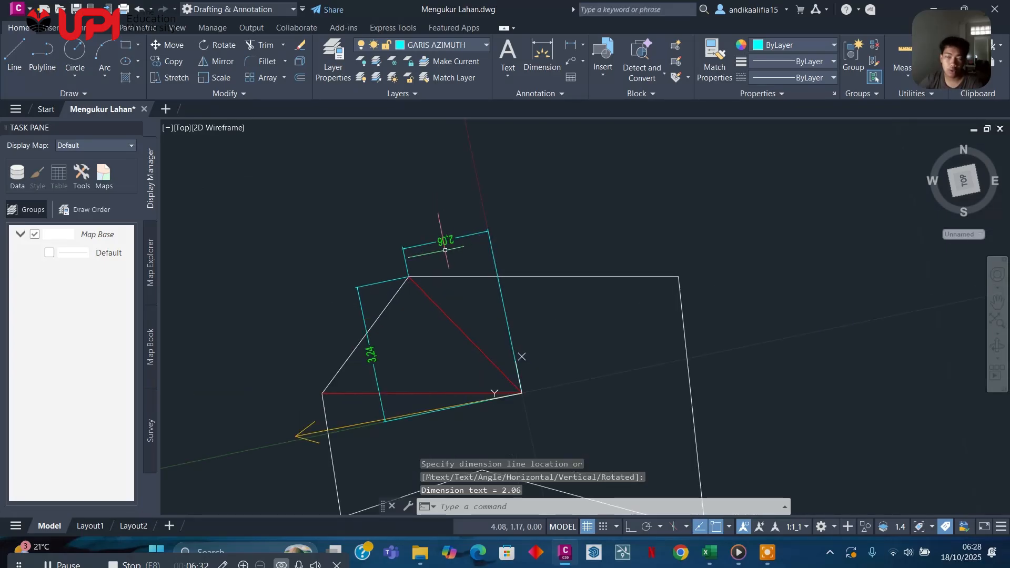
mouse_move(717, 557)
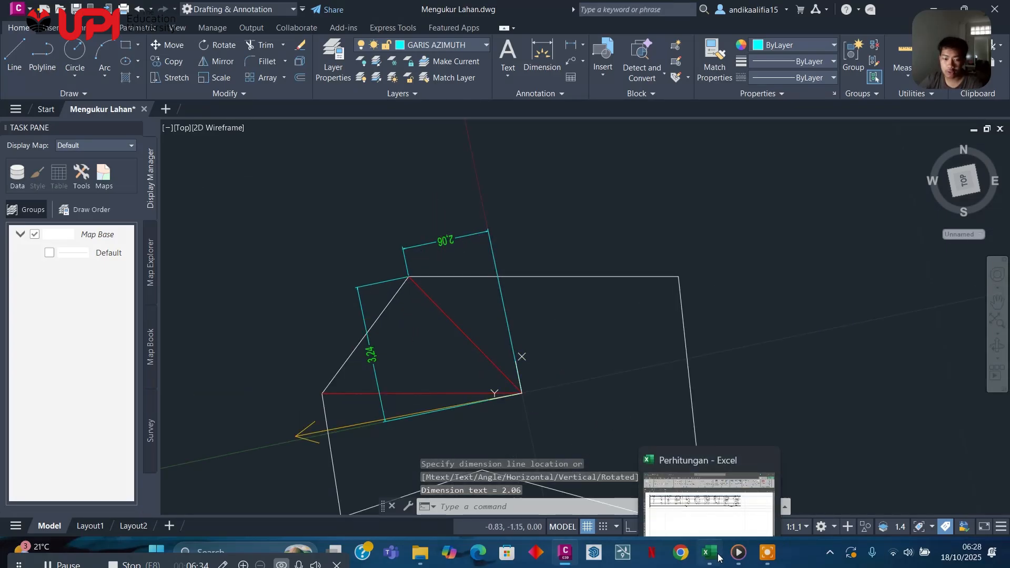
click(716, 557)
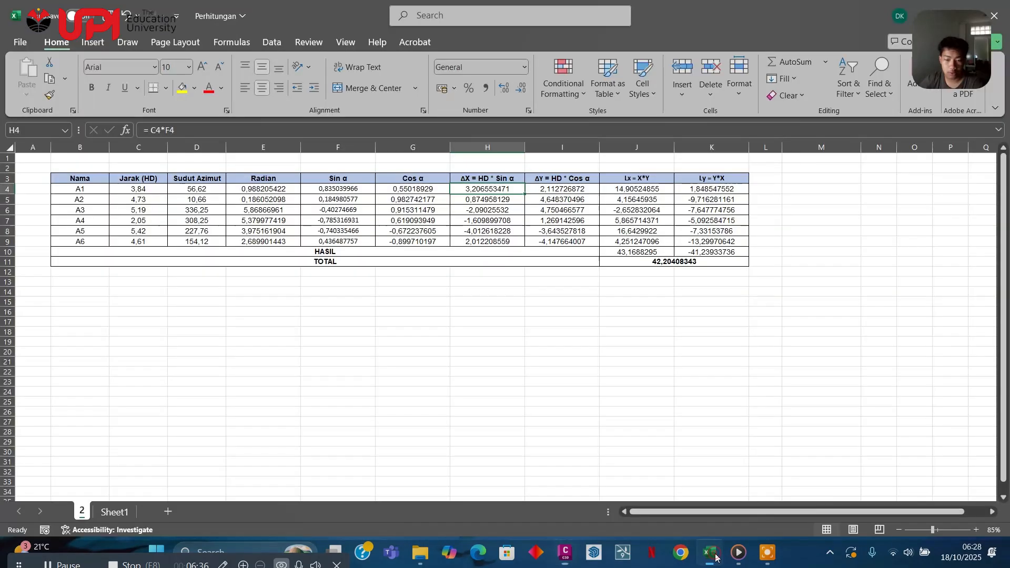
drag(482, 190, 557, 243)
click(494, 196)
click(490, 190)
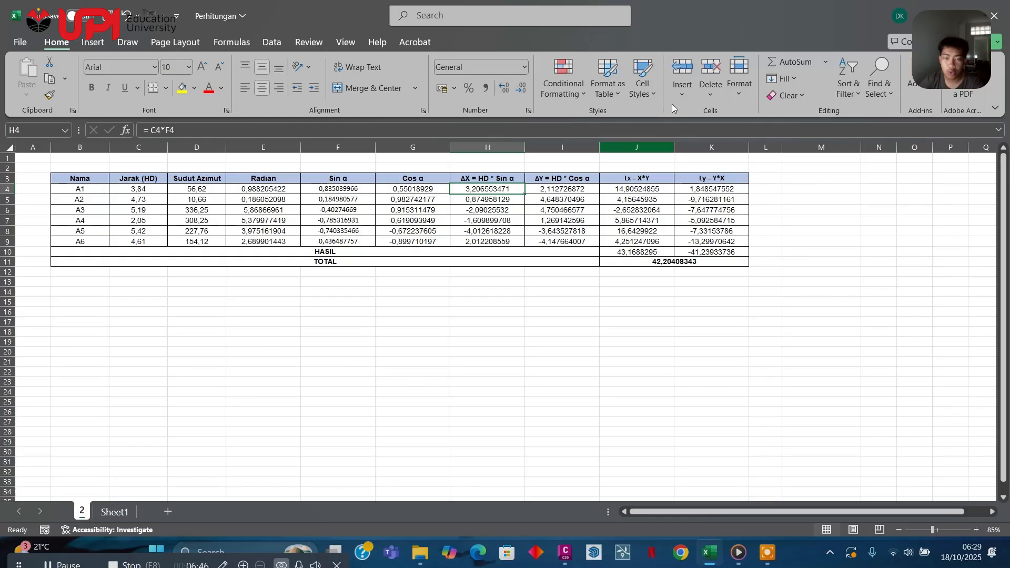
Compare the ΔY dimension in AutoCAD with A1's ΔY in cell I4 in Excel, and review the ΔX and ΔY values in H4:I9.
click(943, 15)
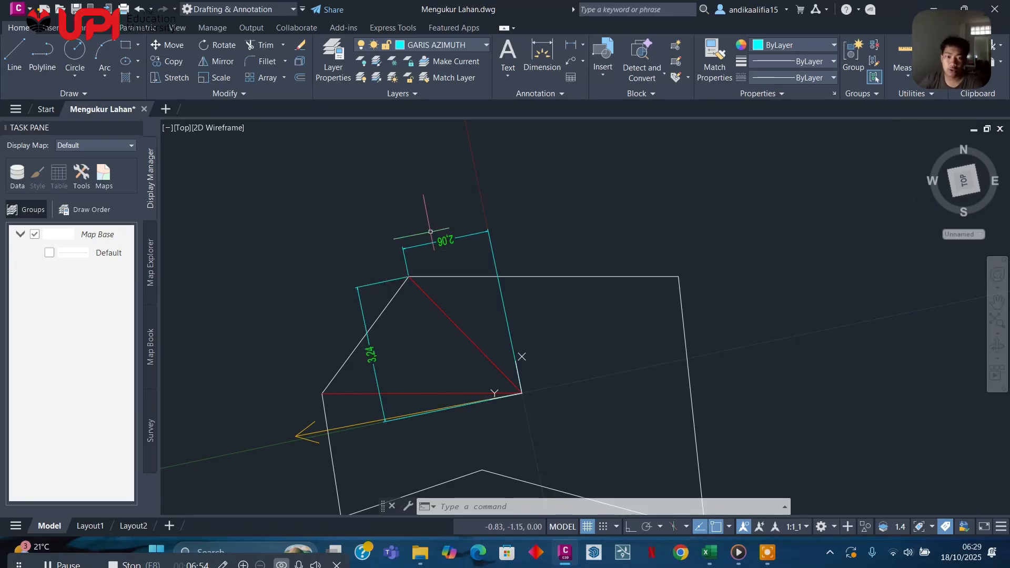
scroll(430, 232, up, 4)
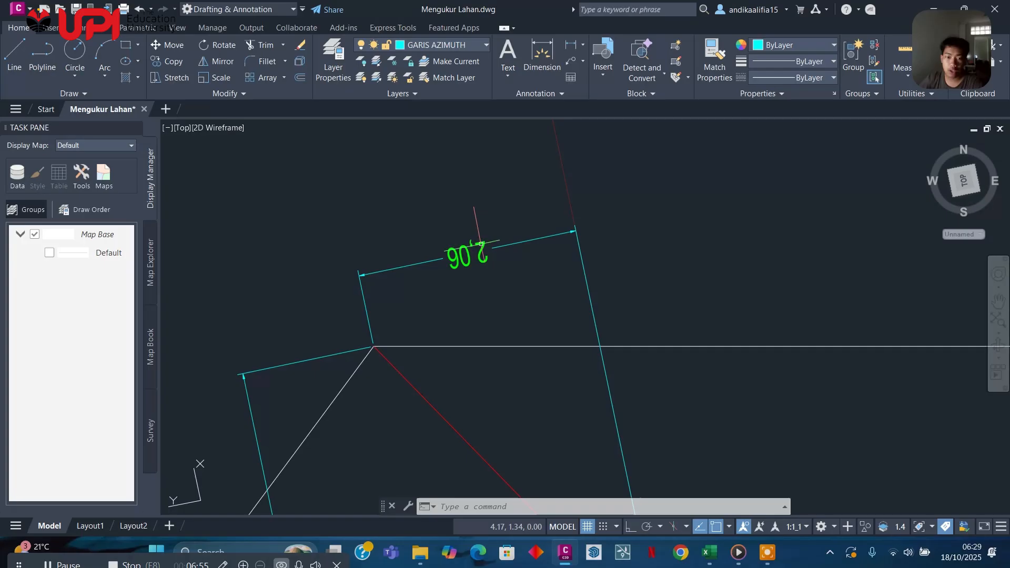
click(928, 10)
click(710, 553)
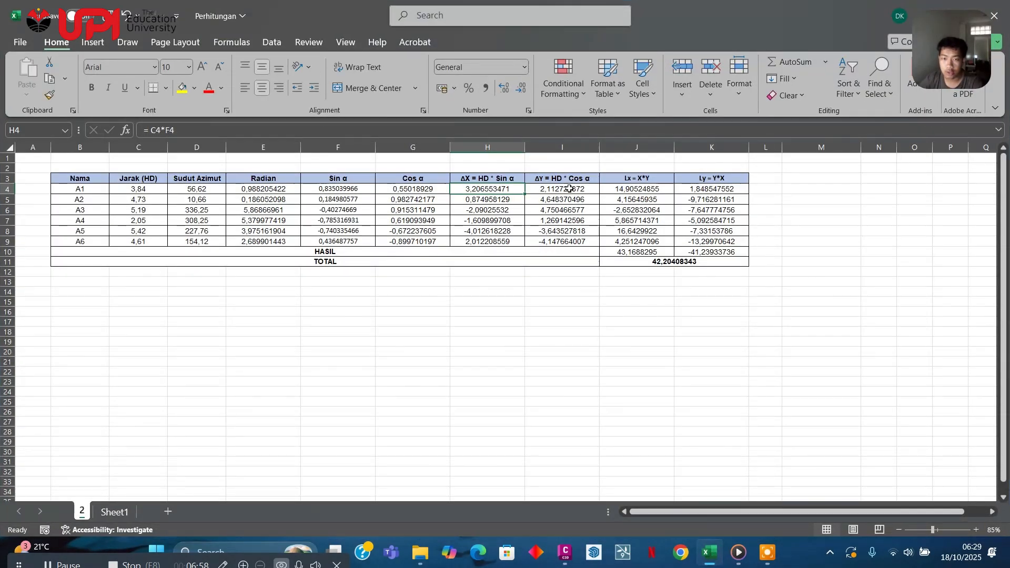
click(568, 190)
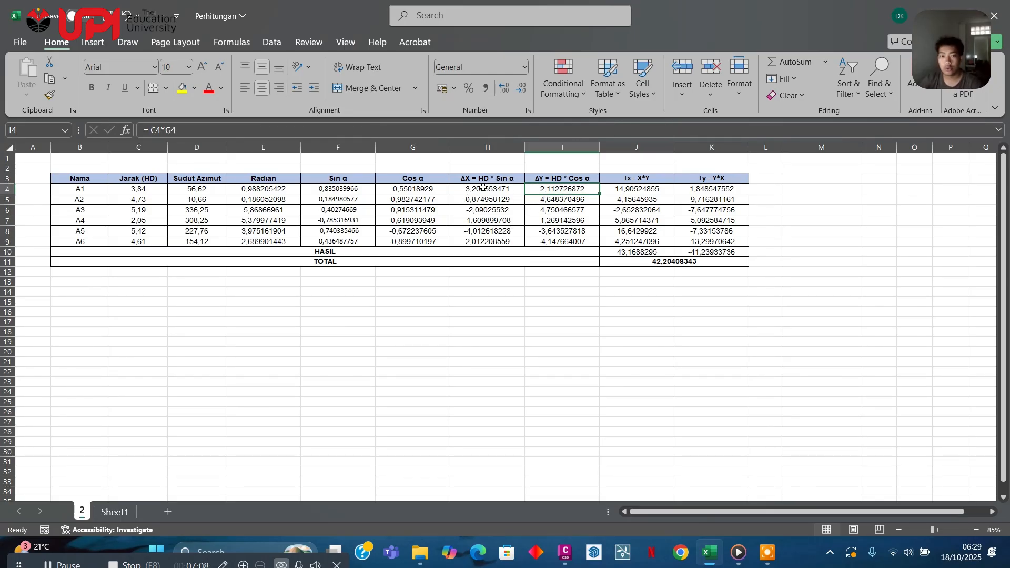
drag(481, 189, 550, 241)
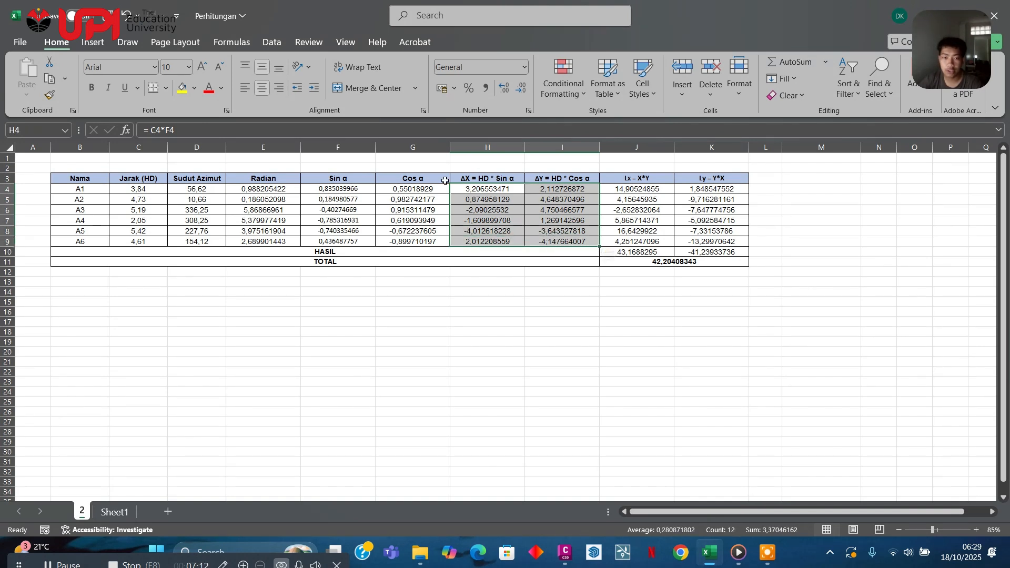
click(531, 201)
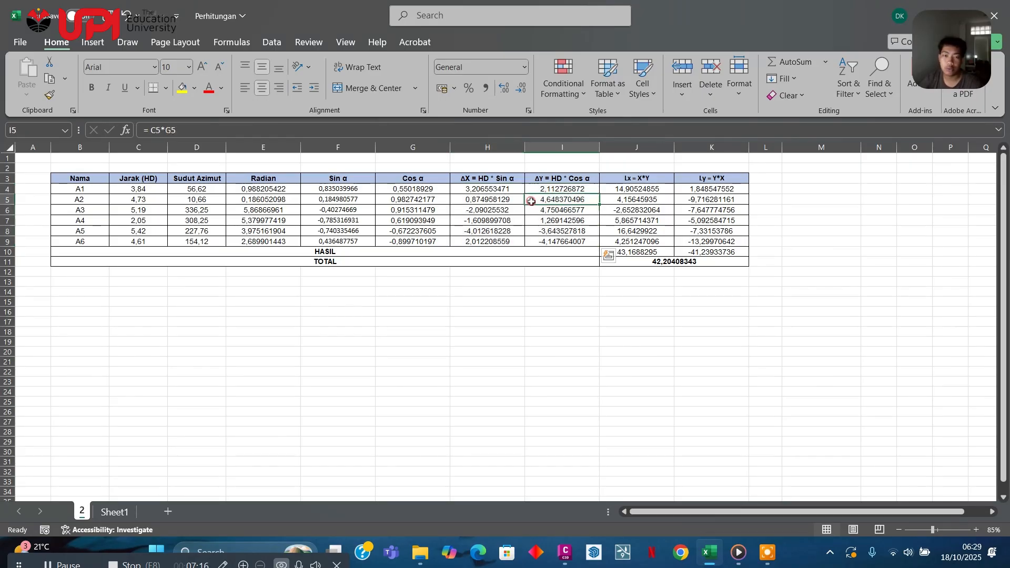
Check A1's ΔX formula in cell H4, then switch to AutoCAD and review the ΔX and ΔY dimensions against the labelled parcel.
click(481, 186)
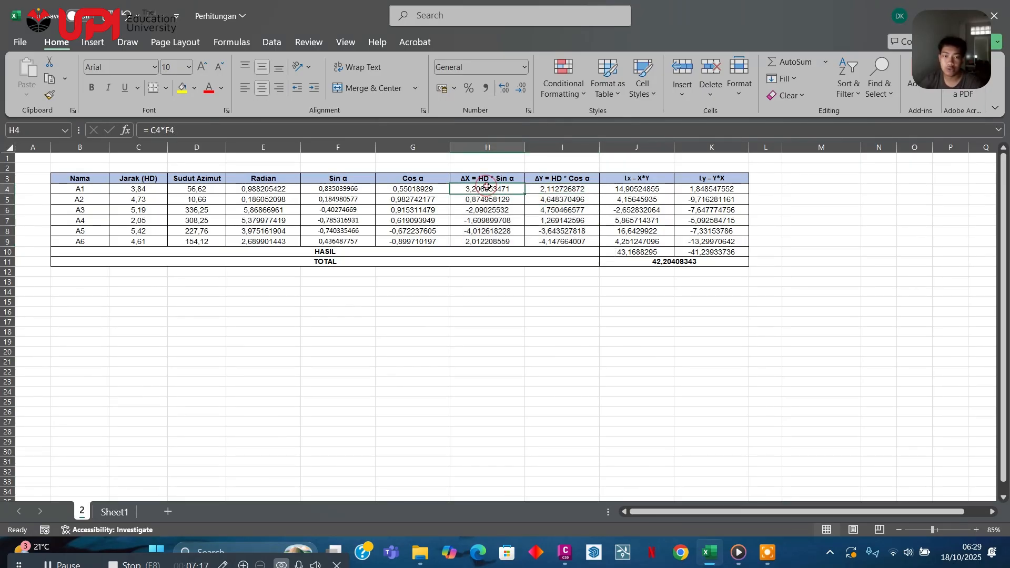
click(941, 5)
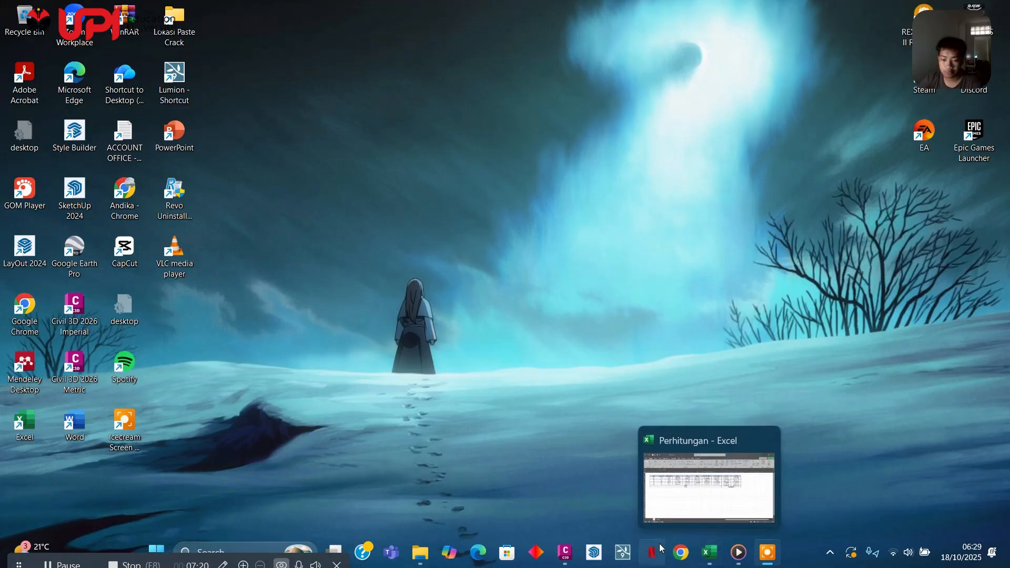
click(565, 553)
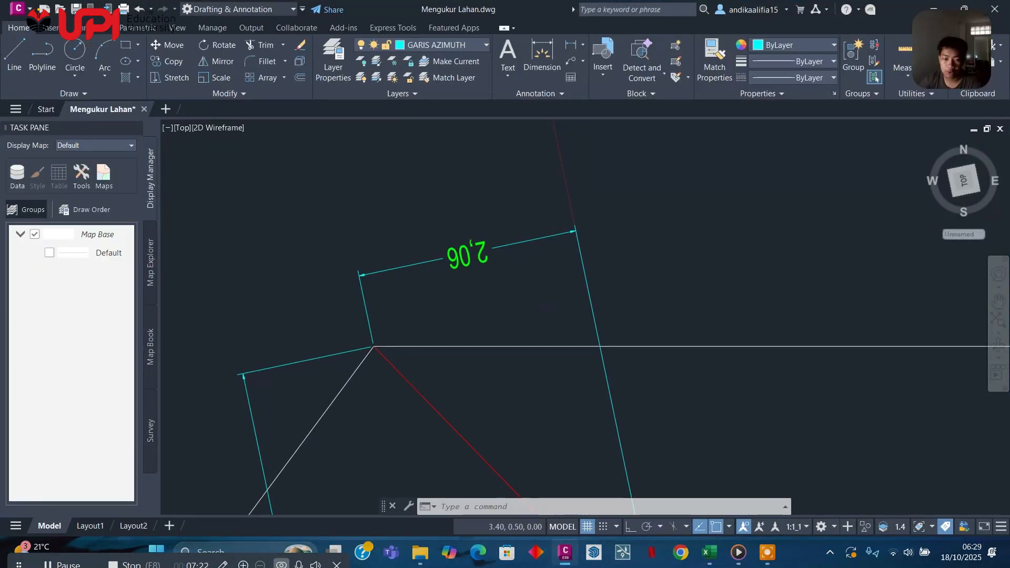
scroll(530, 284, down, 3)
scroll(531, 273, down, 4)
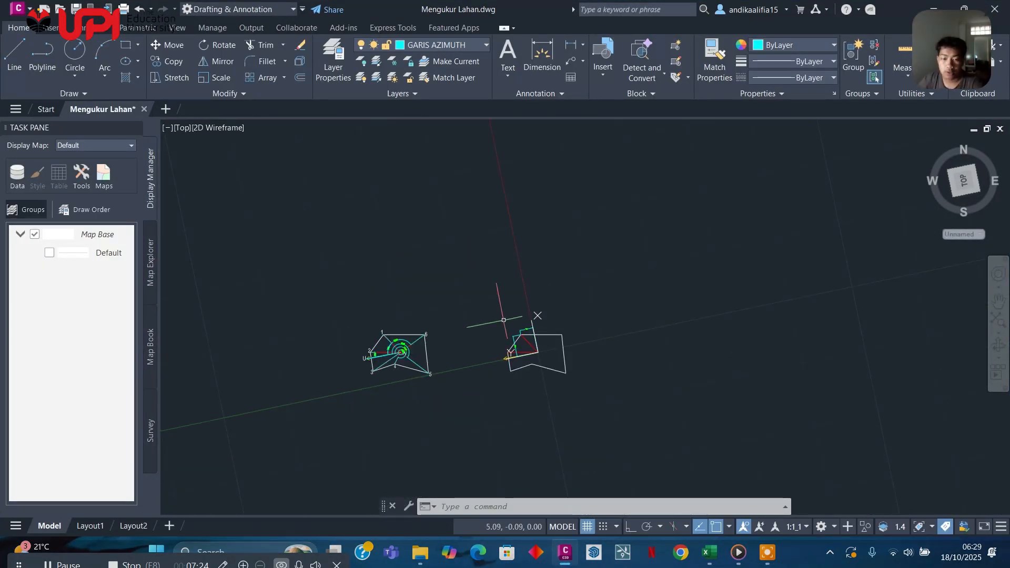
scroll(533, 242, up, 4)
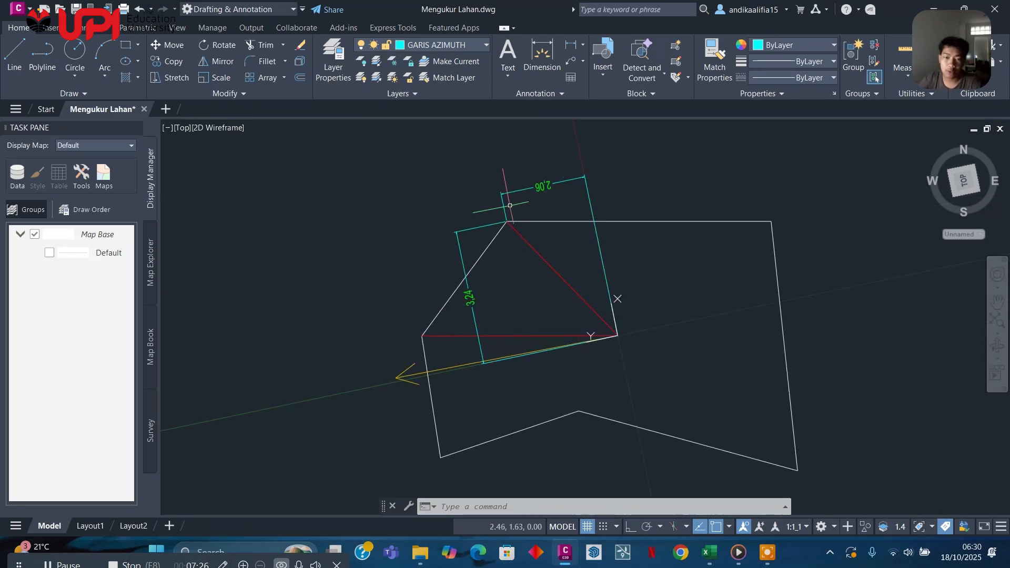
scroll(579, 250, down, 5)
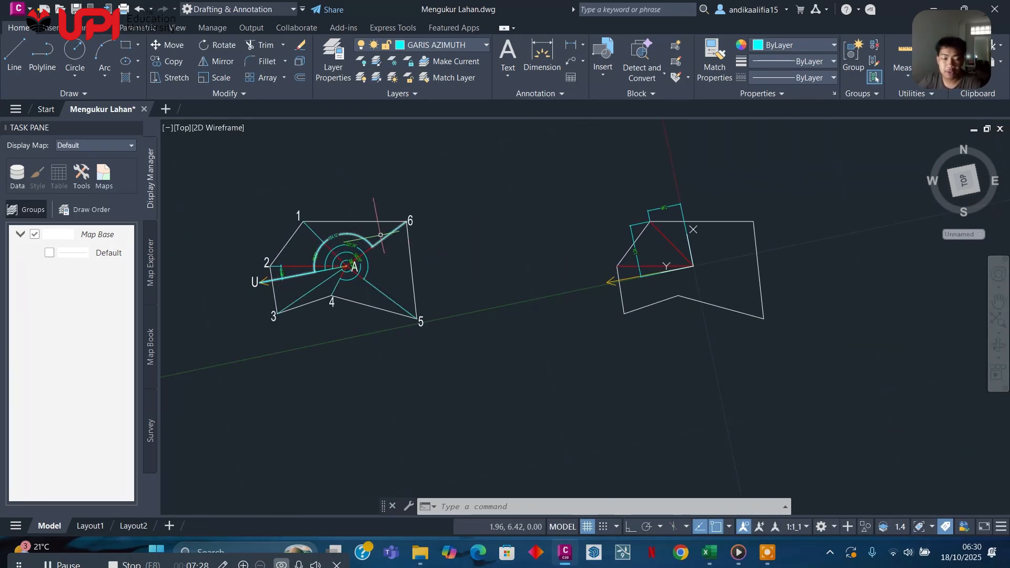
scroll(586, 237, up, 4)
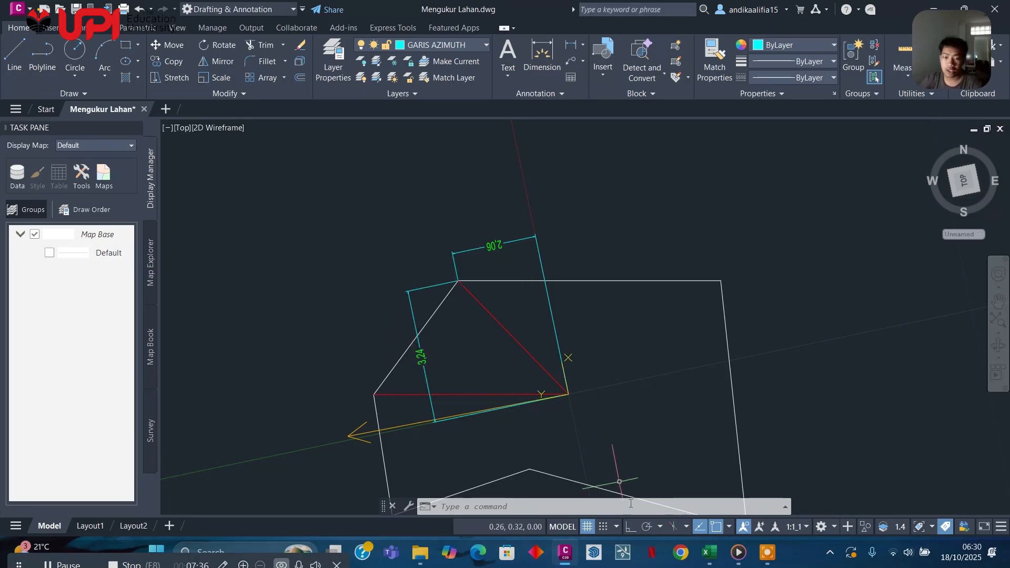
Switch to the Perhitungan workbook in Excel and inspect the Lx = X*Y formulas in cells J4, J5 and J9.
click(709, 553)
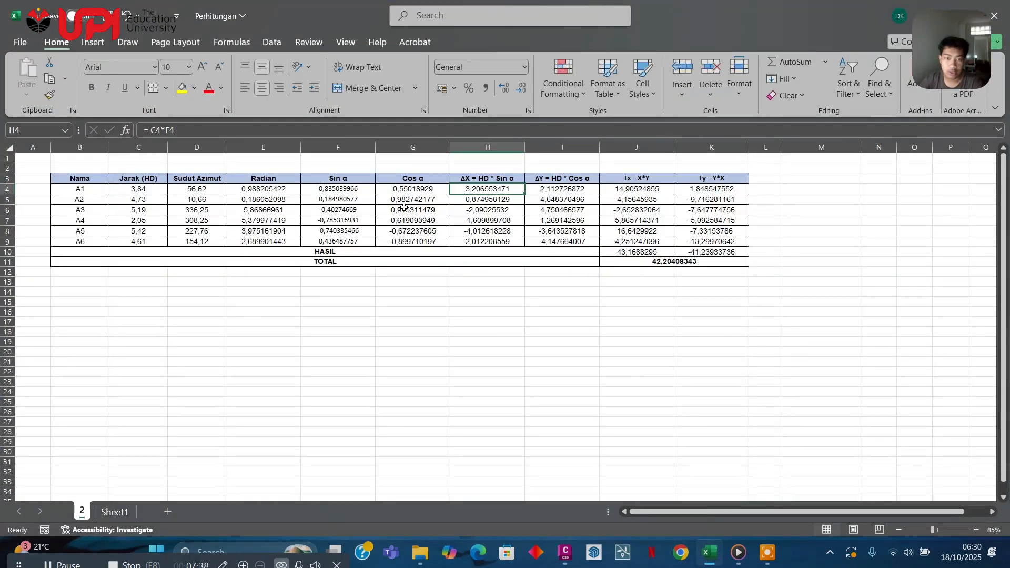
click(631, 189)
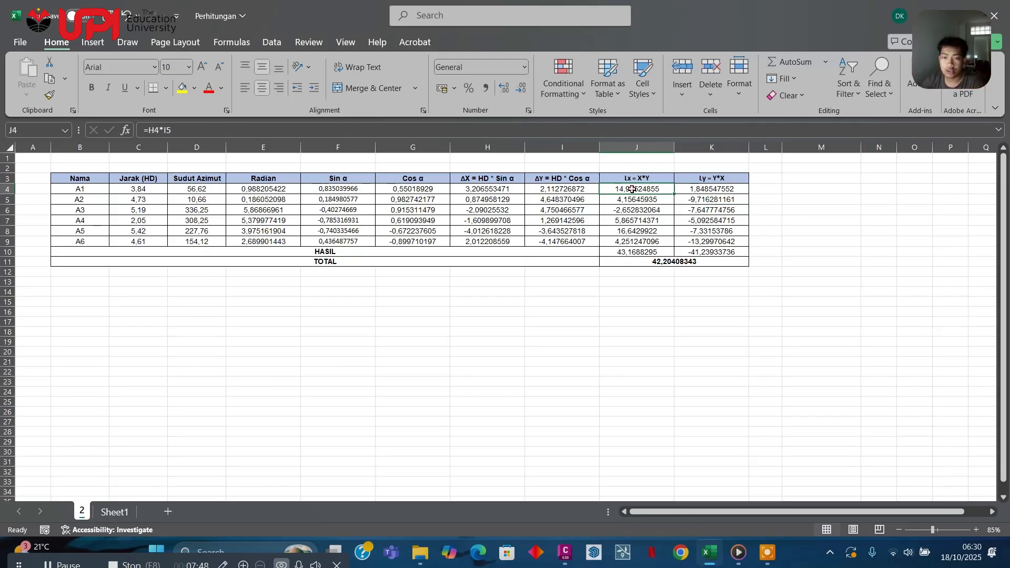
double_click(632, 189)
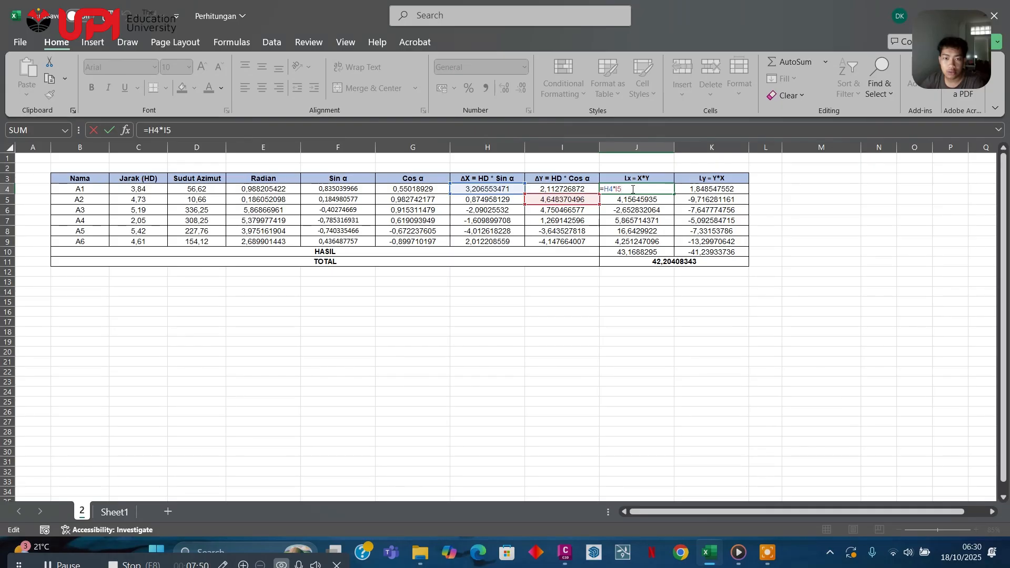
key(Return)
double_click(631, 200)
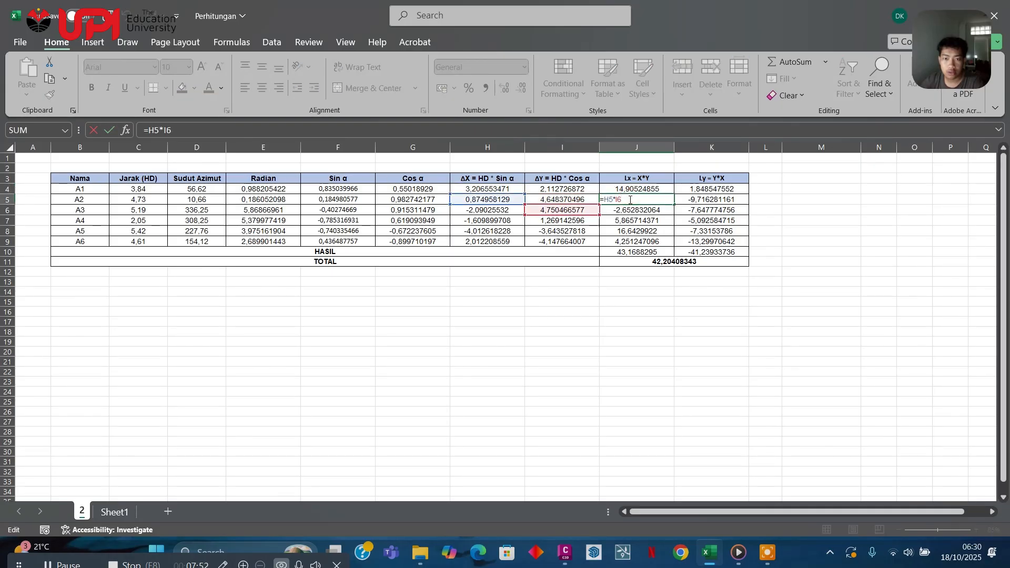
key(ctrl+Return)
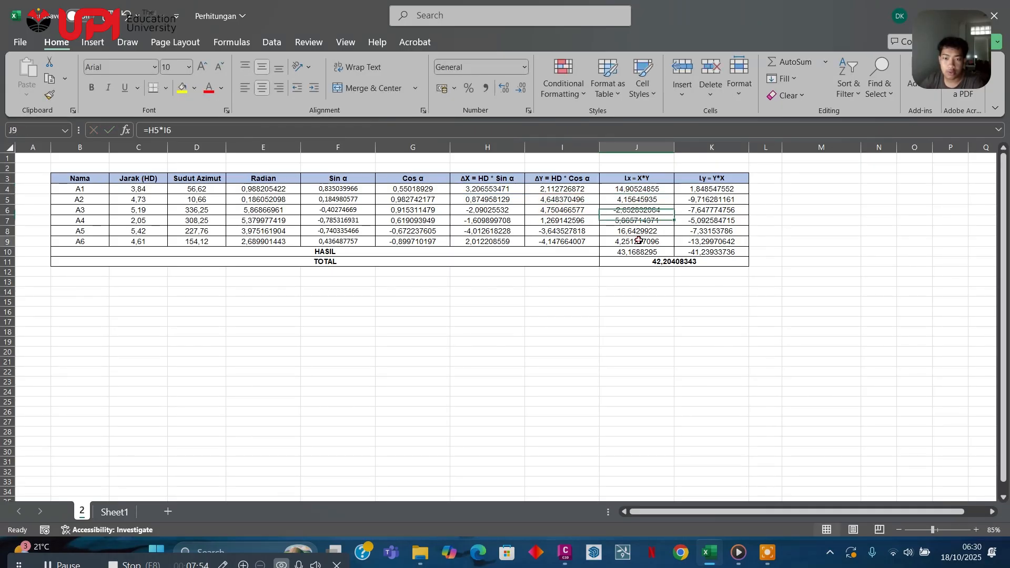
double_click(639, 241)
key(ctrl+Return)
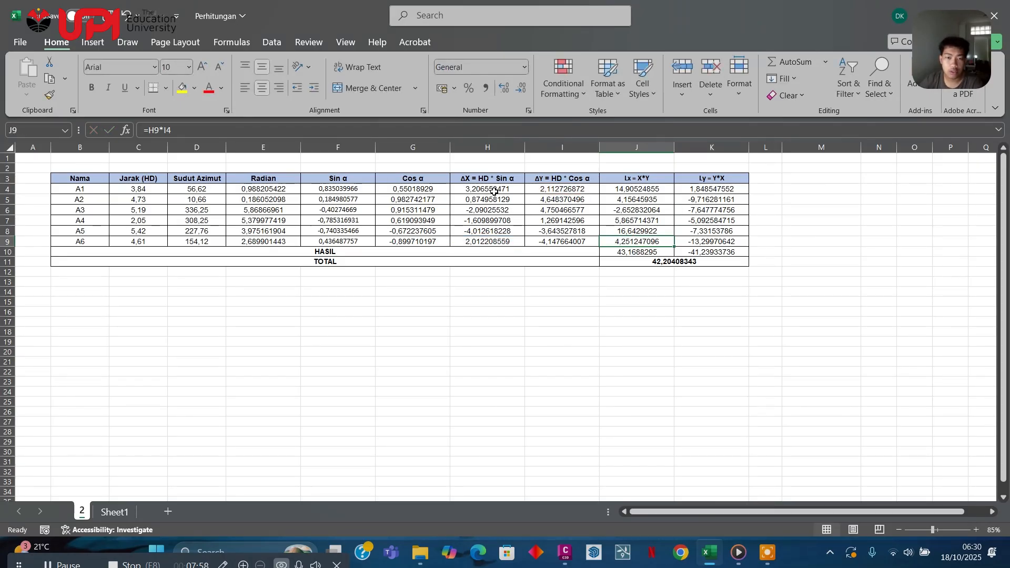
click(636, 190)
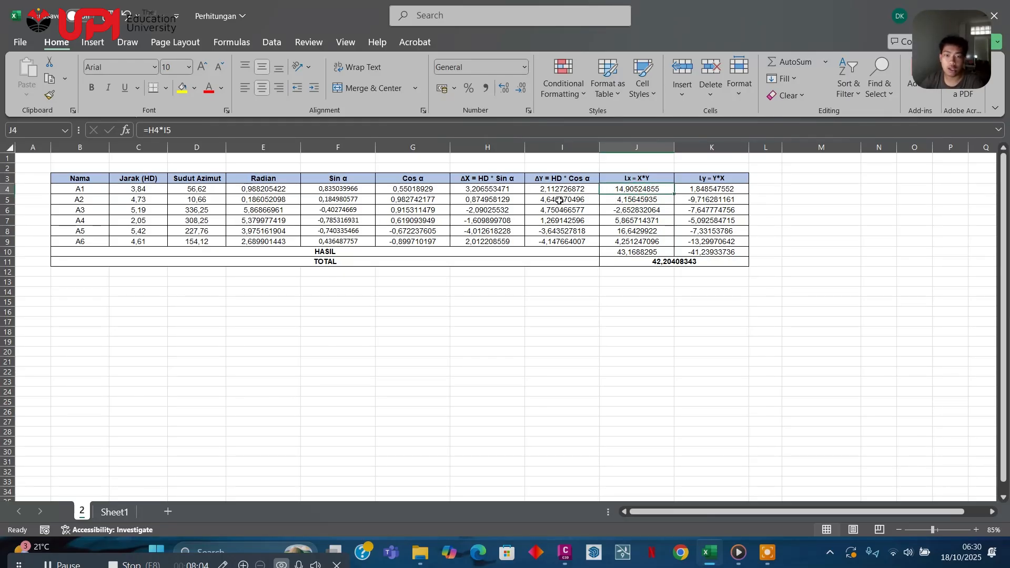
double_click(639, 190)
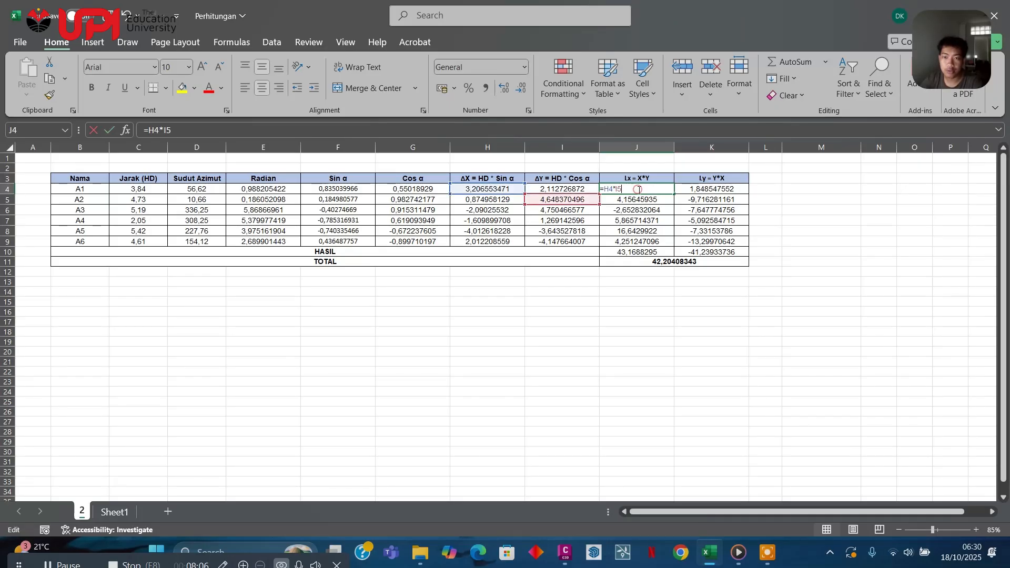
key(Escape)
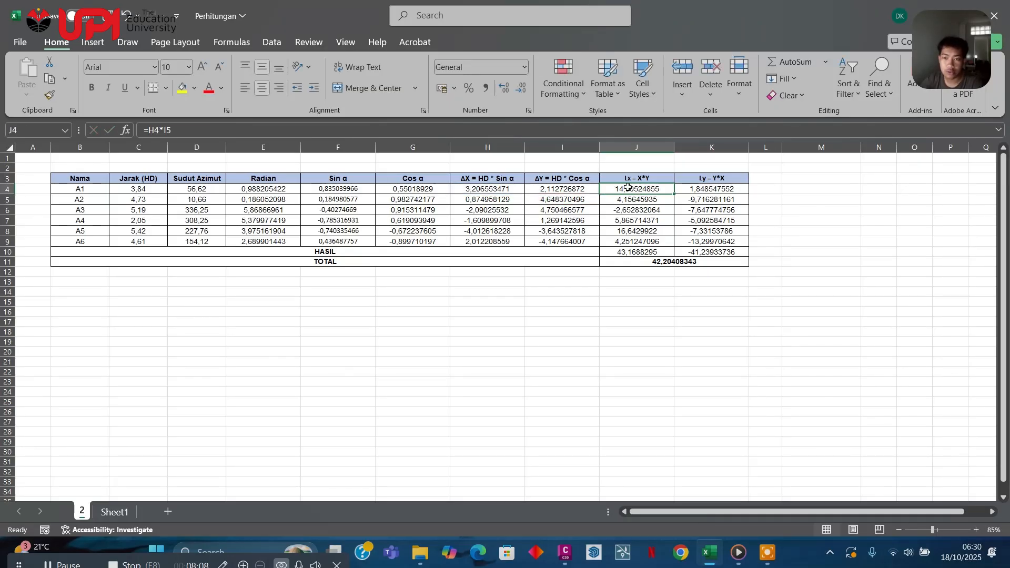
Inspect the Ly = Y*X formulas for A1 and A2 in cells K4 and K5.
double_click(716, 190)
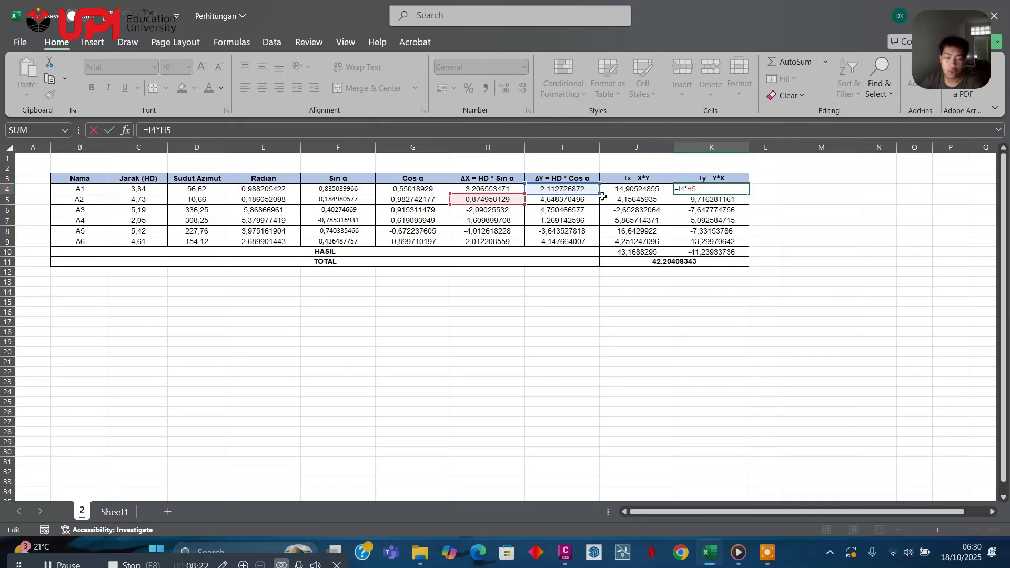
key(Return)
text(=I5*H6)
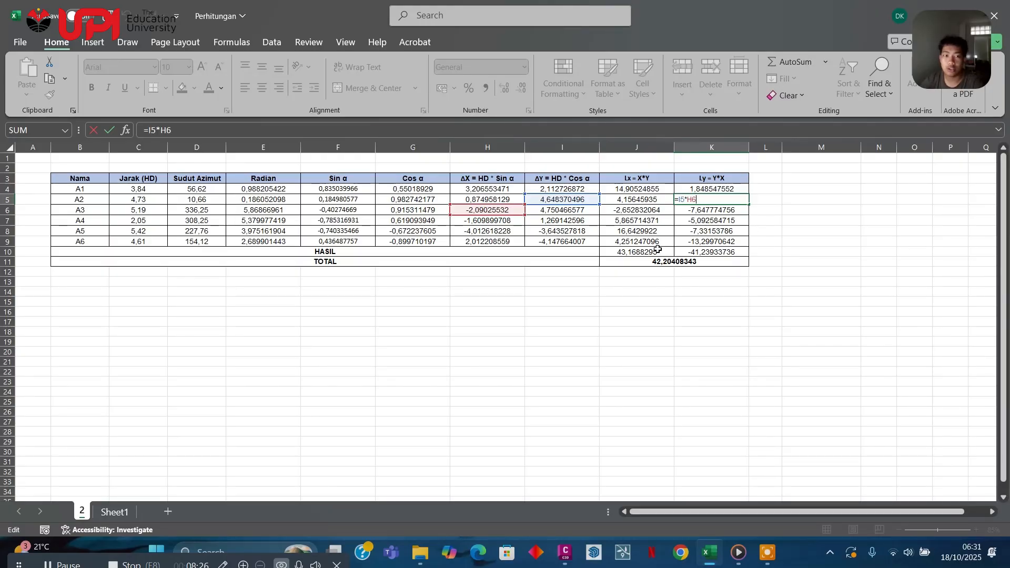
key(ctrl+Return)
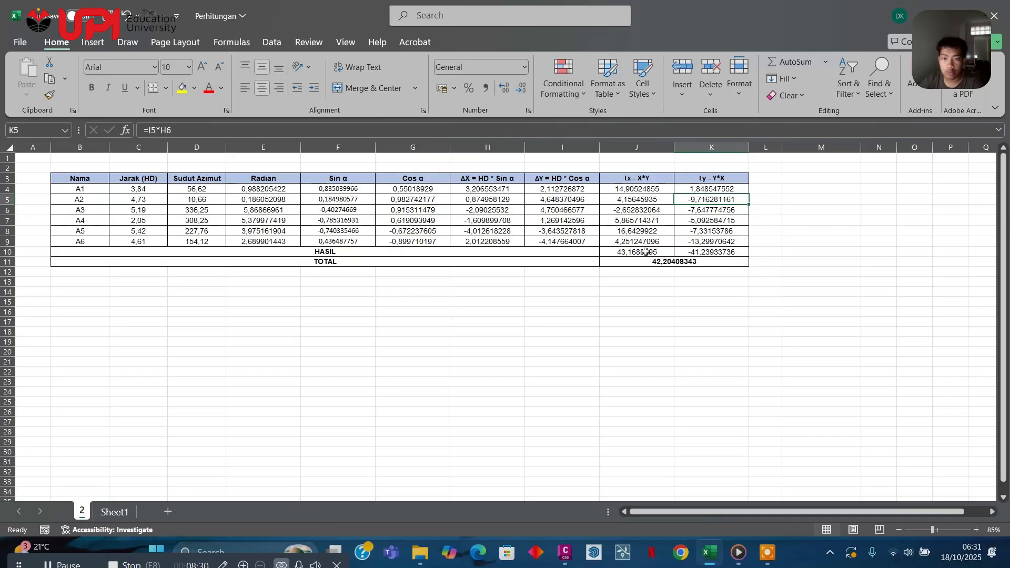
Review the Lx values in J4:J9 and inspect the HASIL sum formulas in cells J10 and K10.
drag(642, 191, 630, 243)
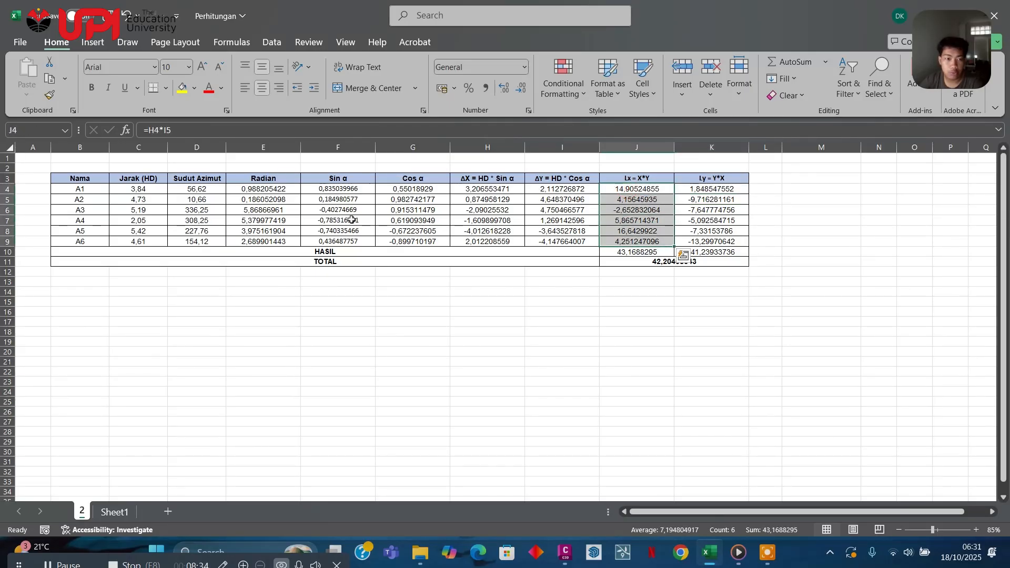
double_click(621, 252)
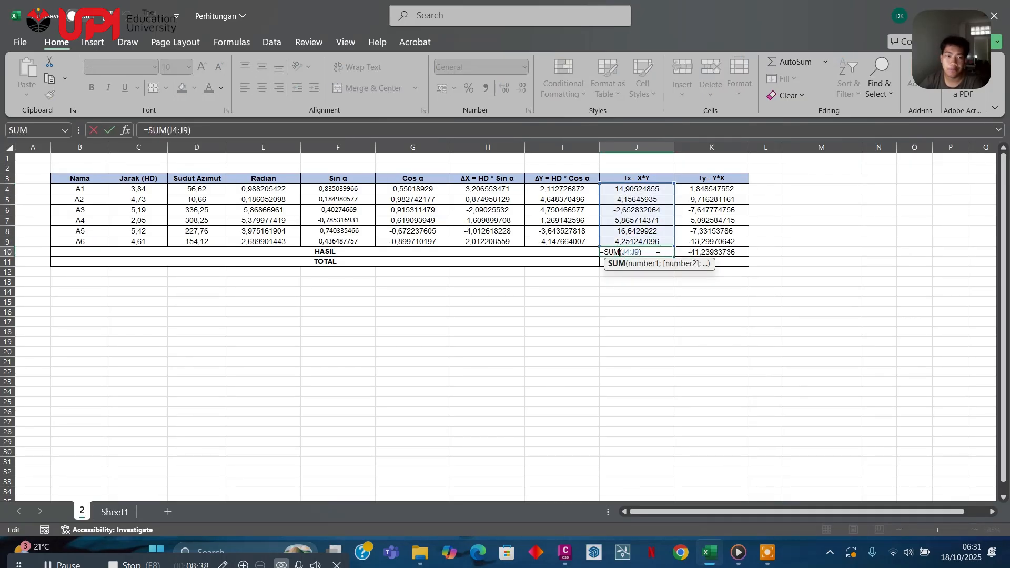
key(ctrl+Return)
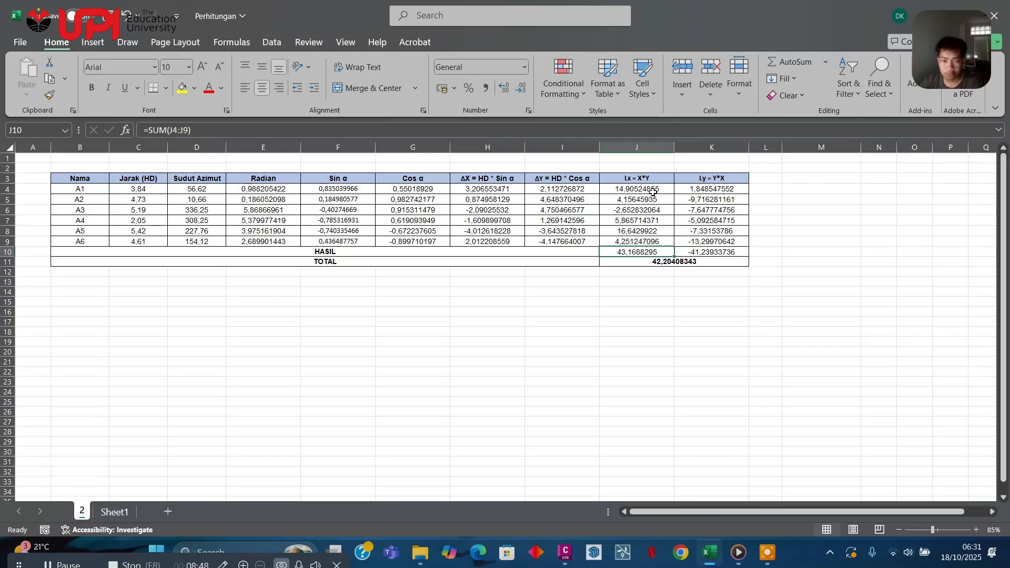
click(711, 253)
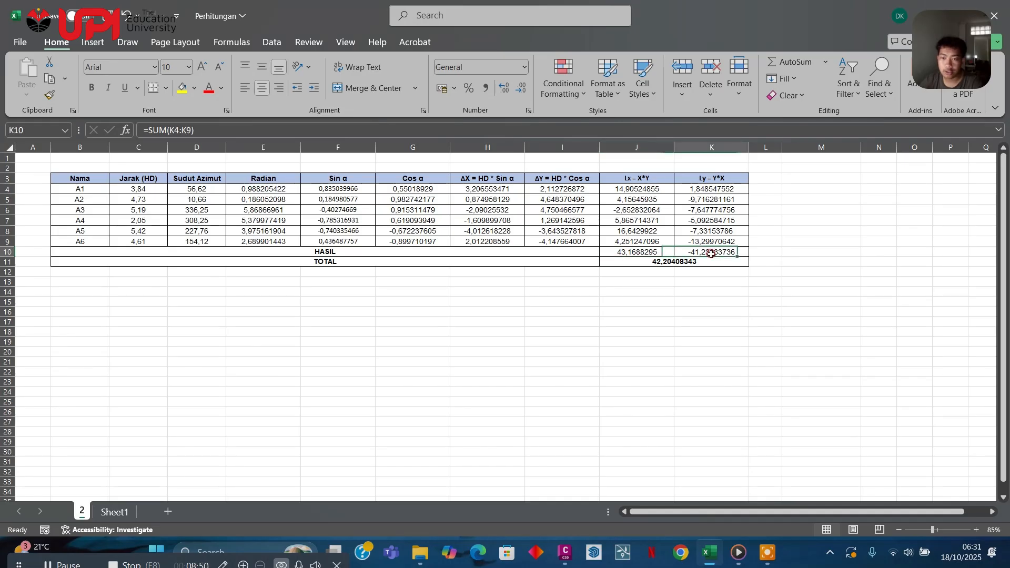
double_click(711, 255)
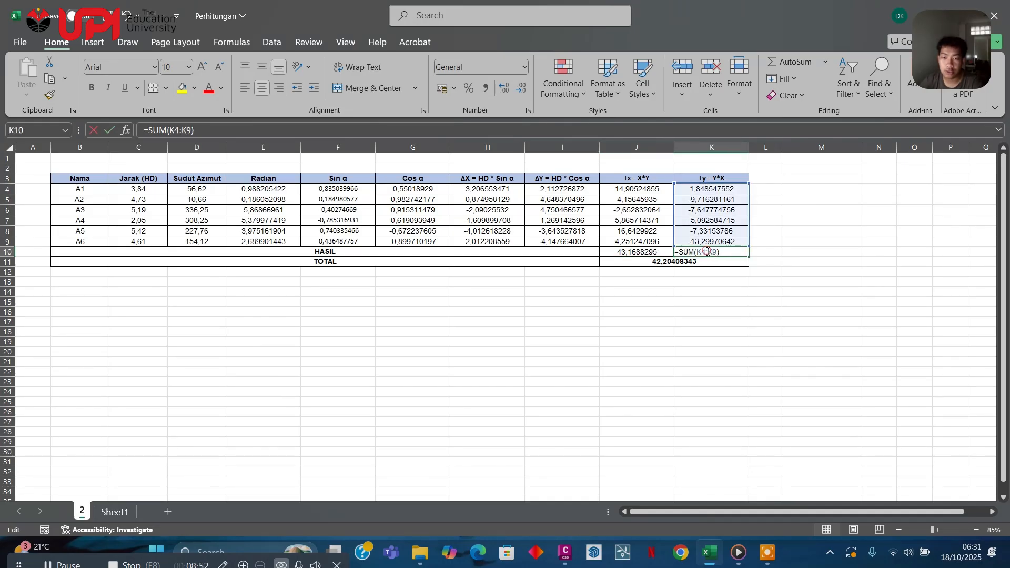
key(Escape)
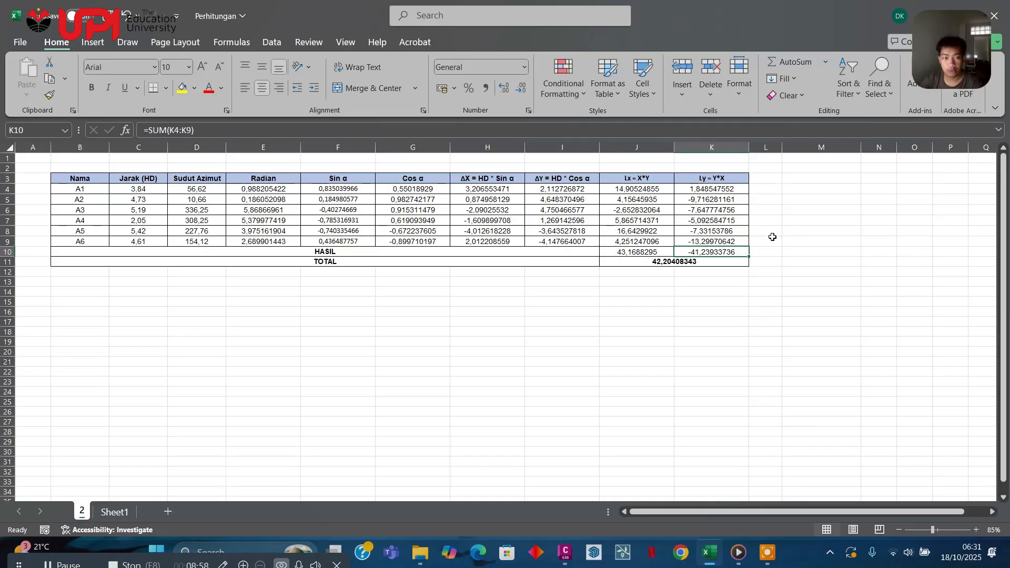
Inspect the TOTAL area formula in the merged cell J11 and the cells it references.
click(689, 262)
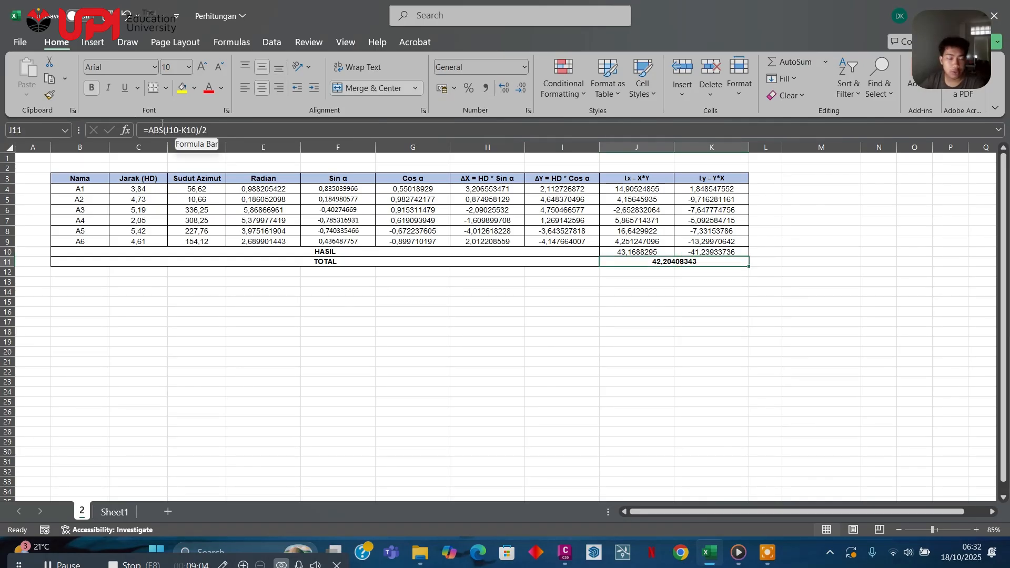
double_click(637, 263)
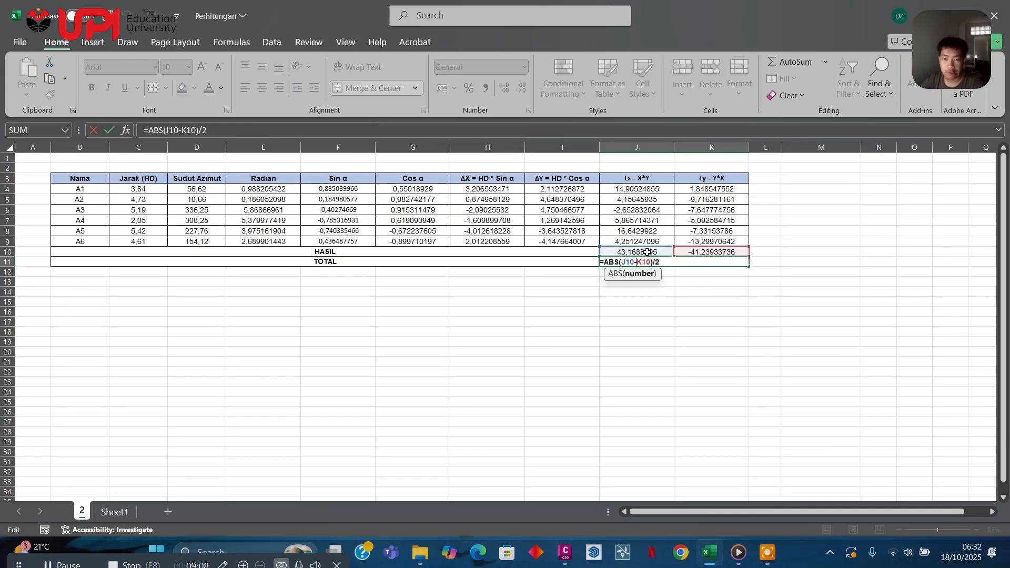
key(Escape)
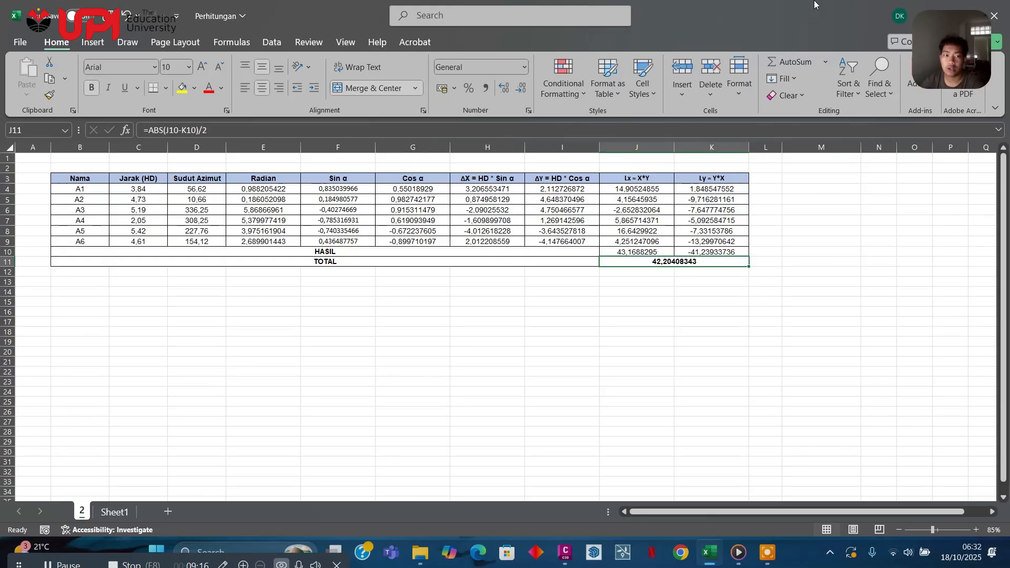
Switch to AutoCAD and check the parcel boundary polyline's area in its properties to compare it with the Excel total.
click(936, 4)
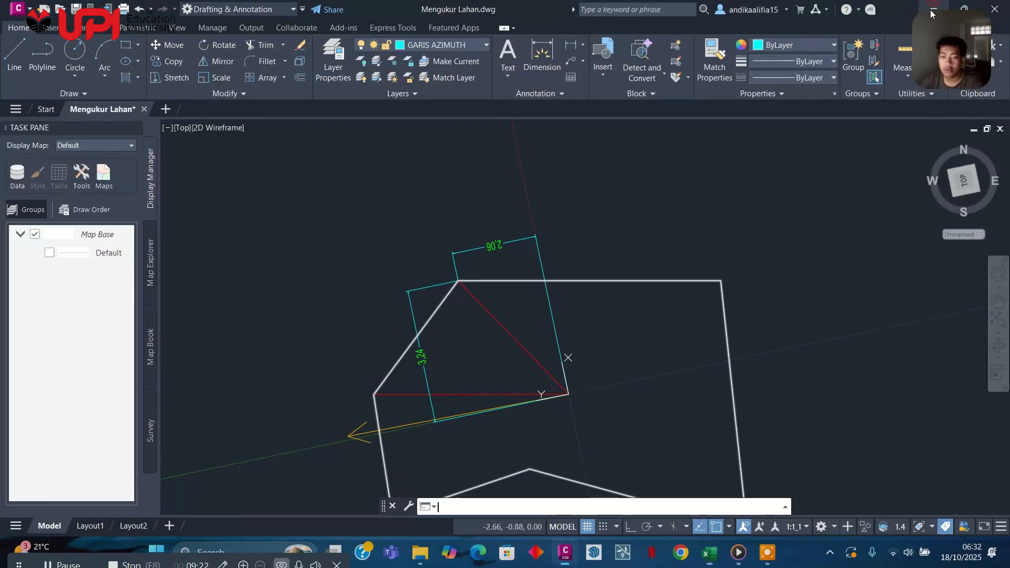
click(735, 261)
click(677, 290)
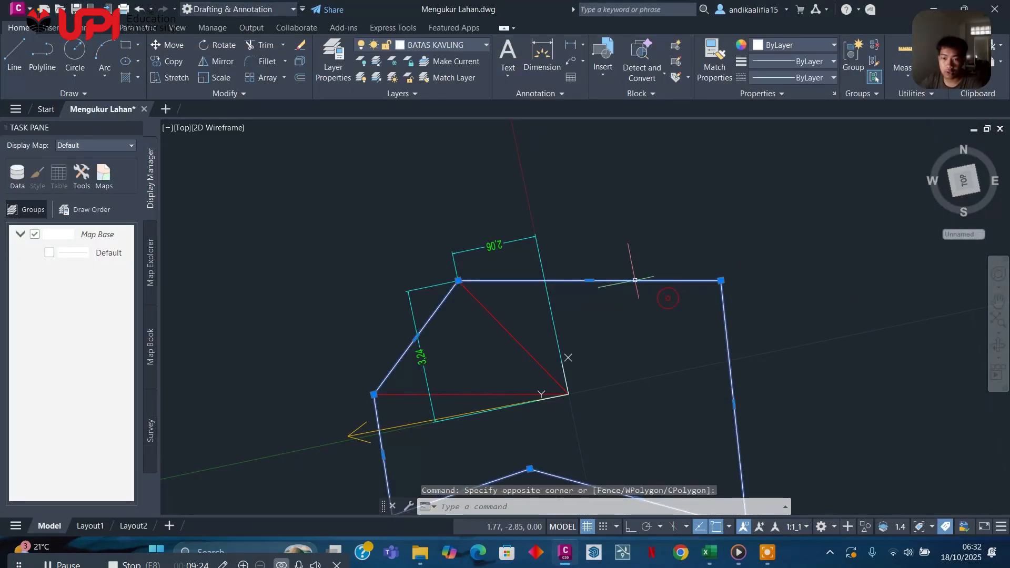
right_click(644, 281)
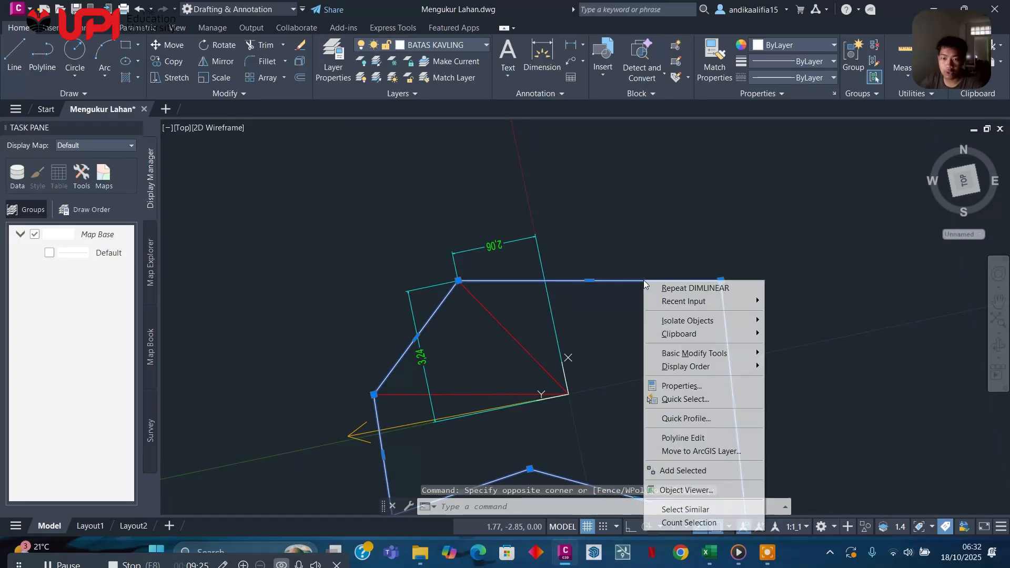
click(682, 386)
scroll(72, 237, down, 2)
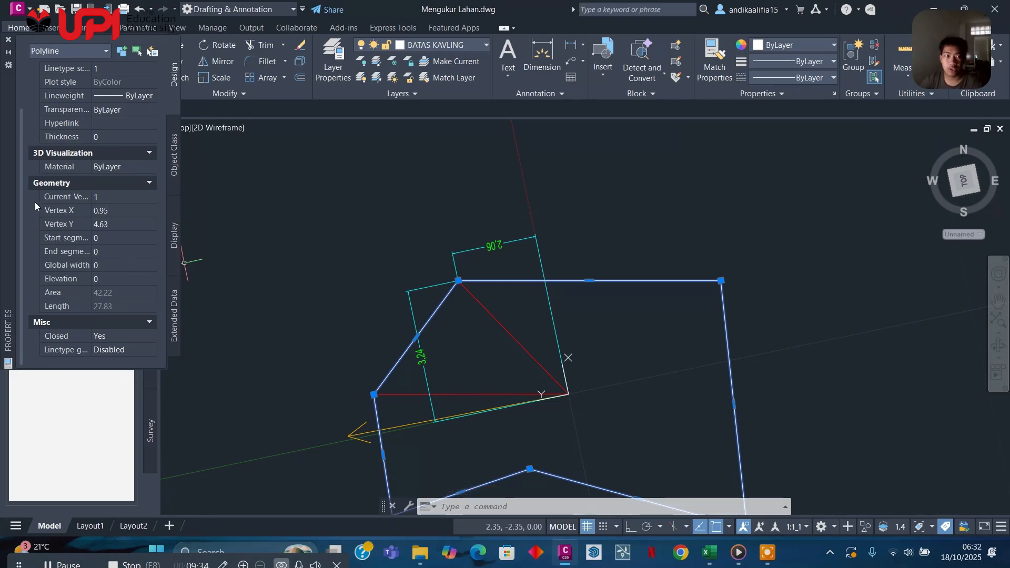
click(8, 40)
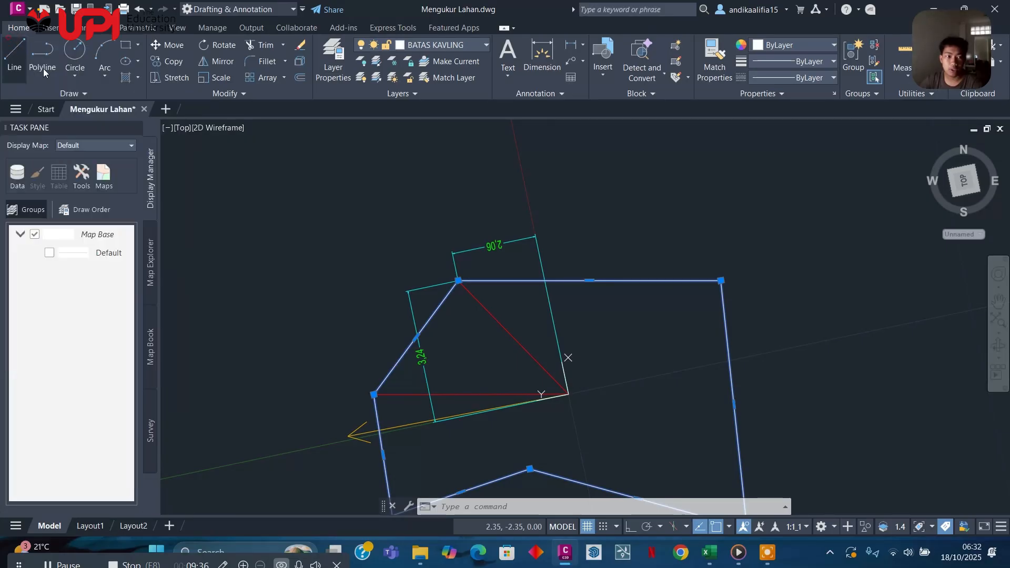
key(Escape)
Examine the labelled azimuth drawing alongside the parcel copy carrying the ΔX and ΔY dimensions.
scroll(626, 214, down, 4)
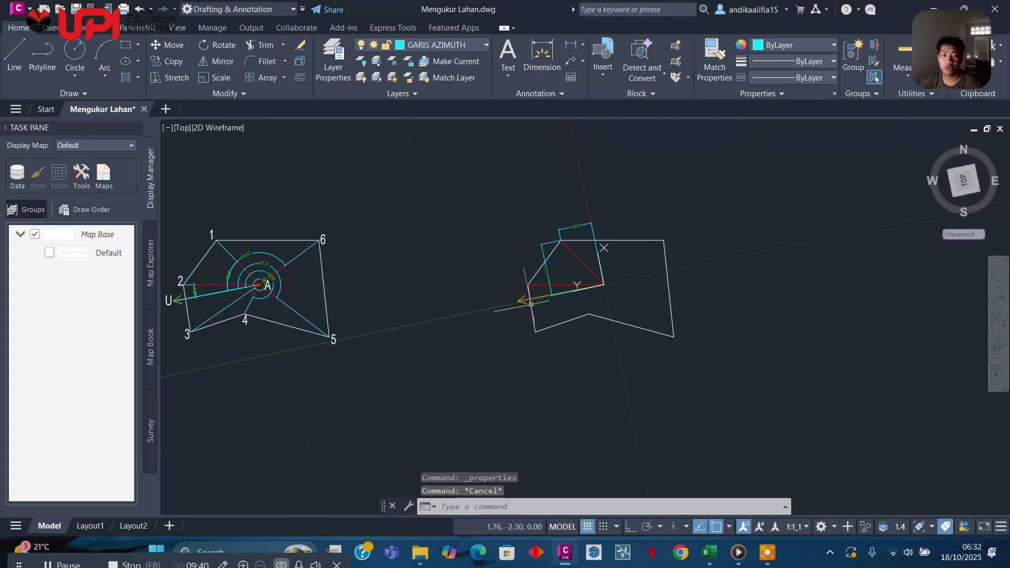
middle_drag(320, 279, 431, 298)
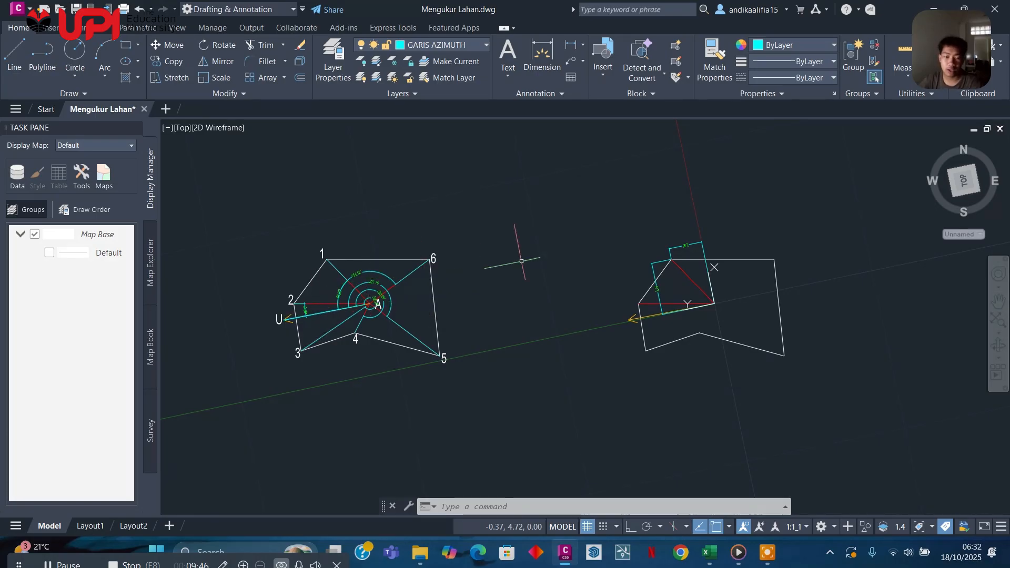
scroll(598, 254, up, 5)
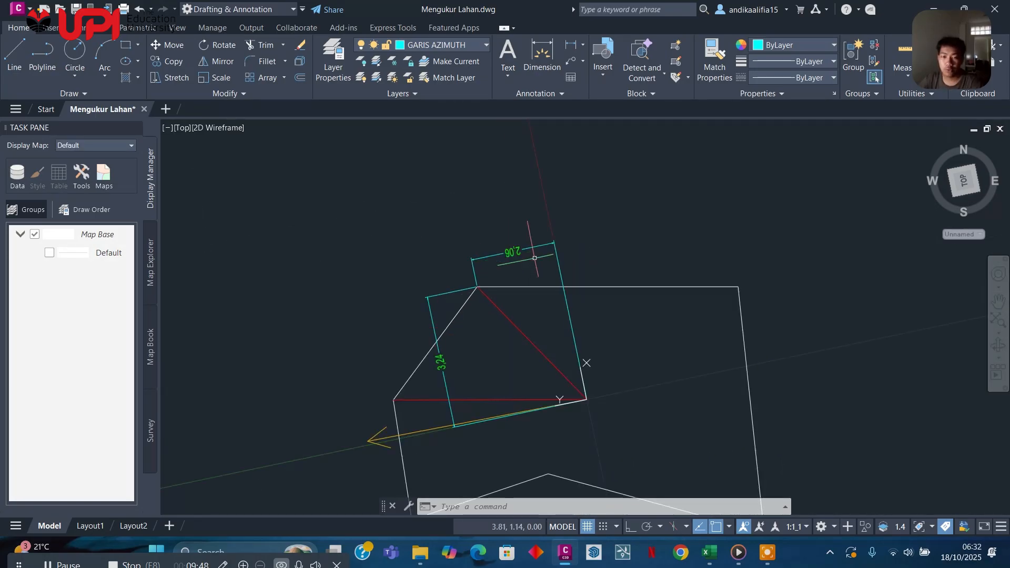
middle_drag(624, 240, 518, 212)
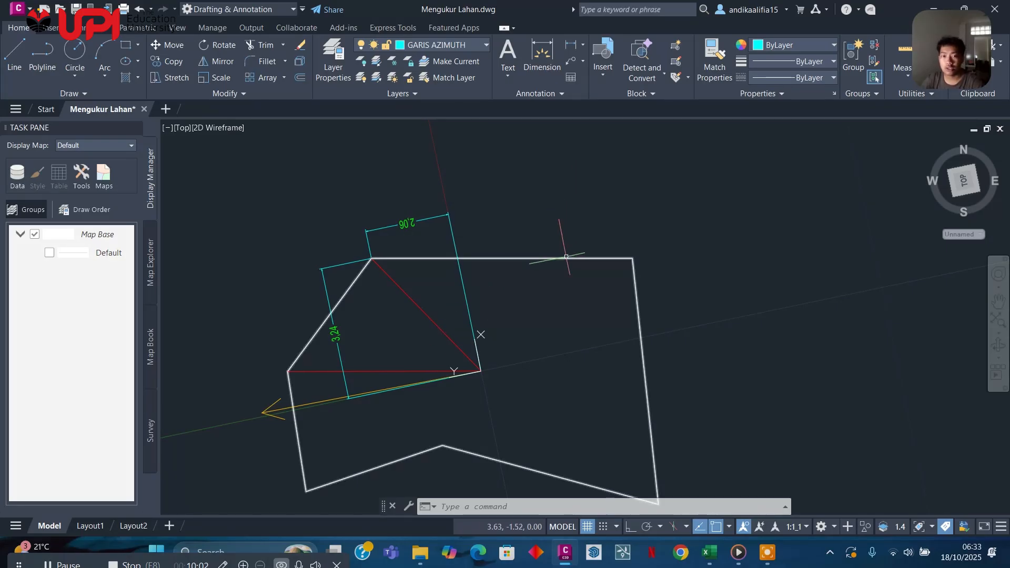
scroll(566, 257, down, 2)
middle_drag(539, 285, 641, 285)
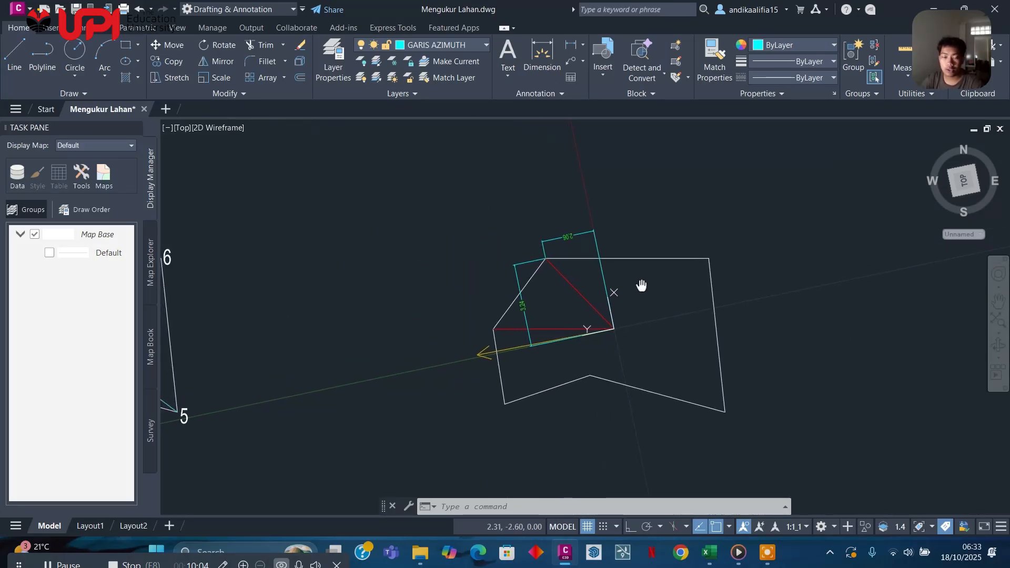
middle_drag(466, 302, 653, 276)
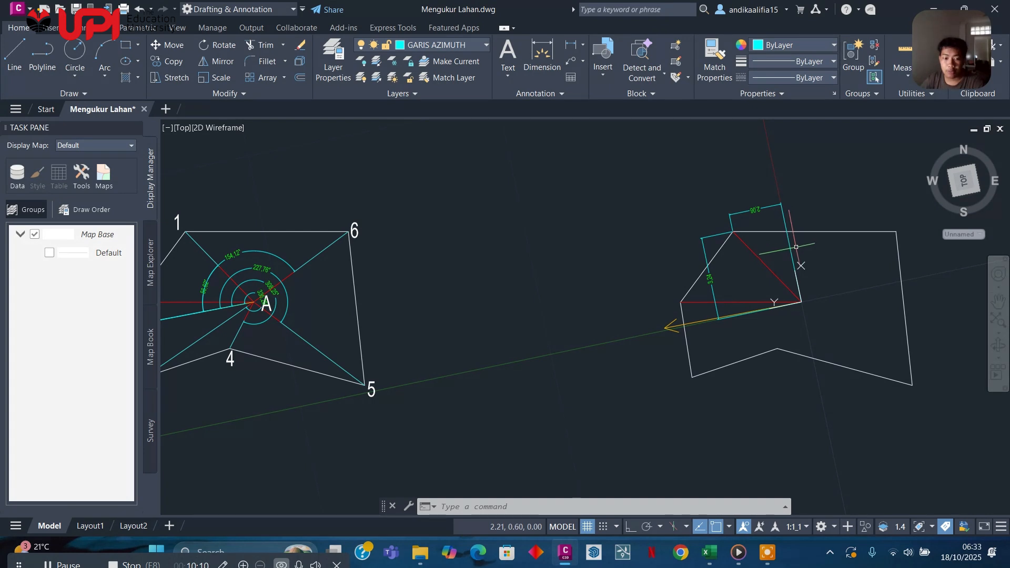
scroll(656, 248, down, 4)
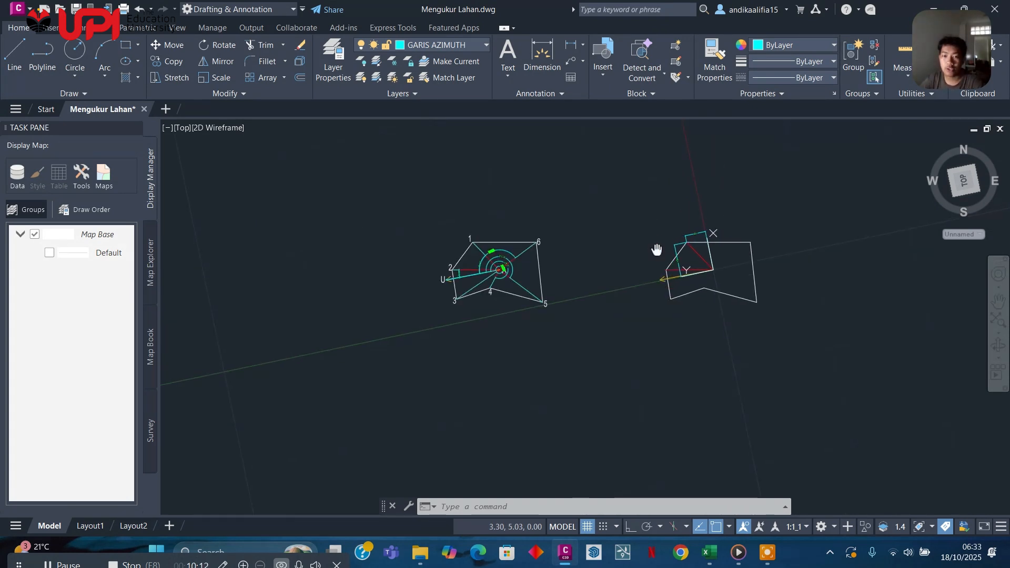